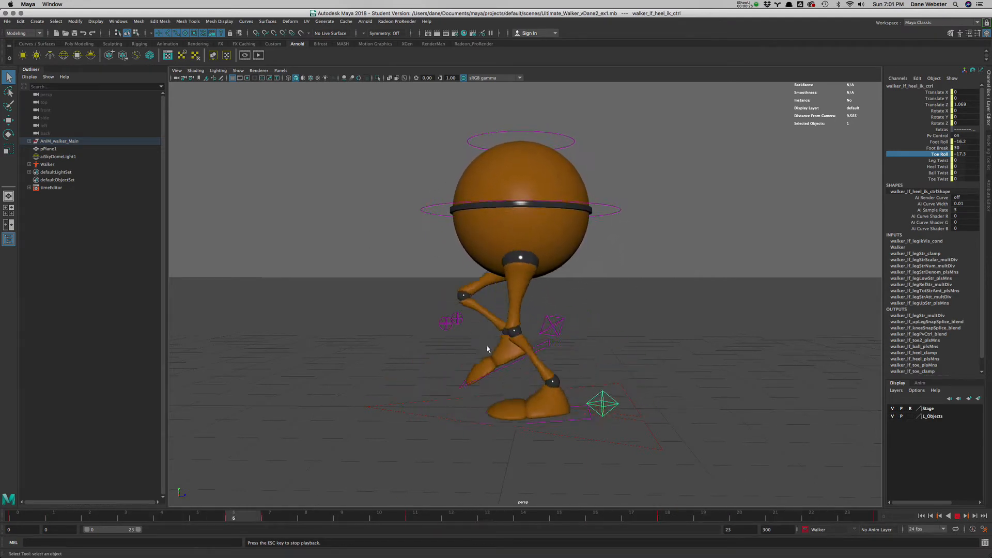
# - Stop the playback and consult the walk cycle reference image in Safari before returning to Maya
pyautogui.click(957, 517)
pyautogui.moveTo(797, 554)
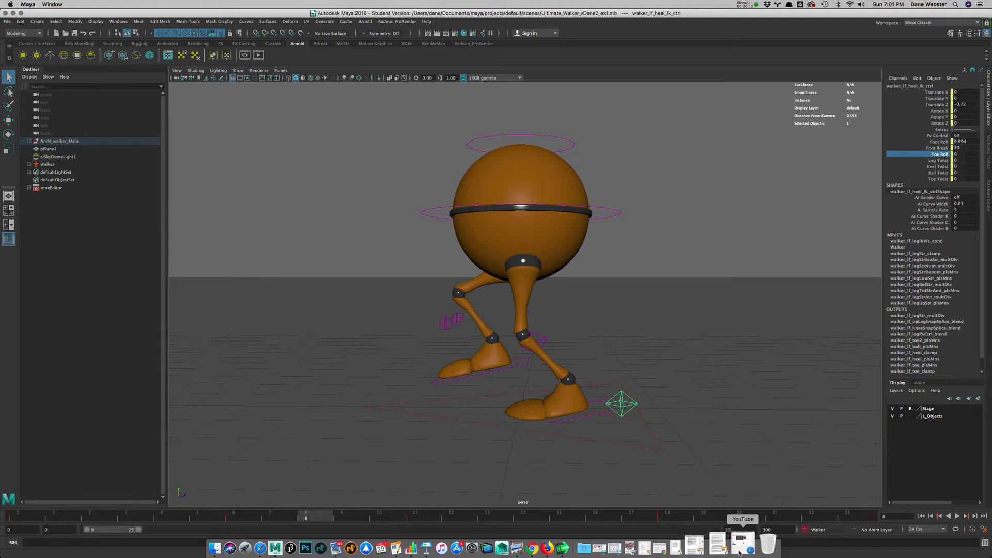
pyautogui.click(279, 548)
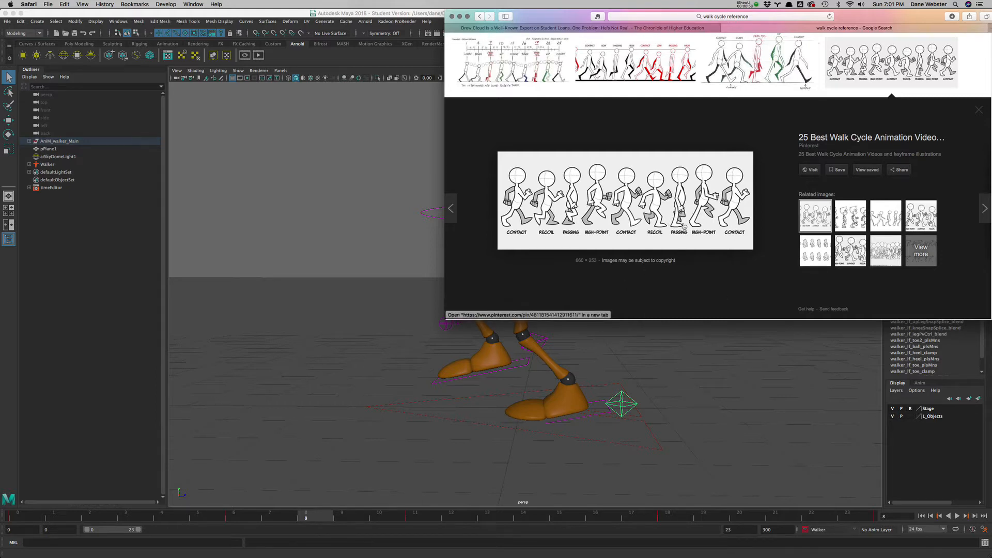
pyautogui.click(411, 19)
# - At frame 14, lower the walker's main body control to a Translate Y of about -0.39
pyautogui.hotkey('alt', 'v')
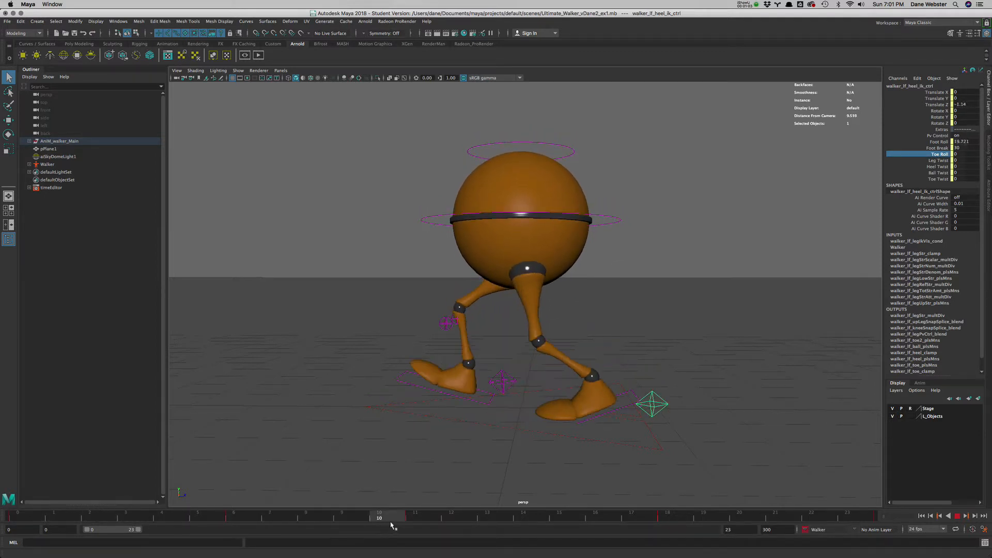
pyautogui.moveTo(413, 523); pyautogui.dragTo(421, 496)
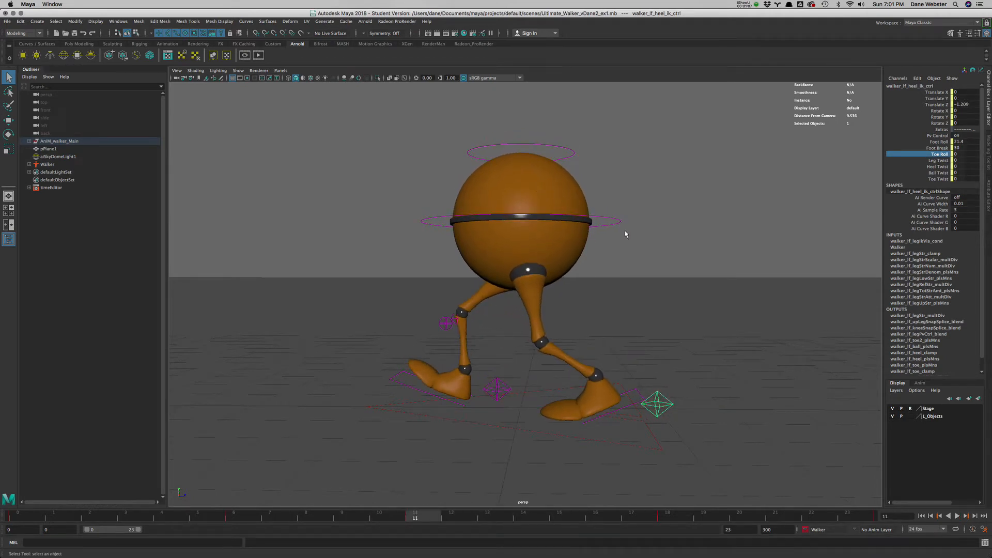
pyautogui.hotkey('alt', 'v')
pyautogui.moveTo(424, 518); pyautogui.dragTo(523, 525)
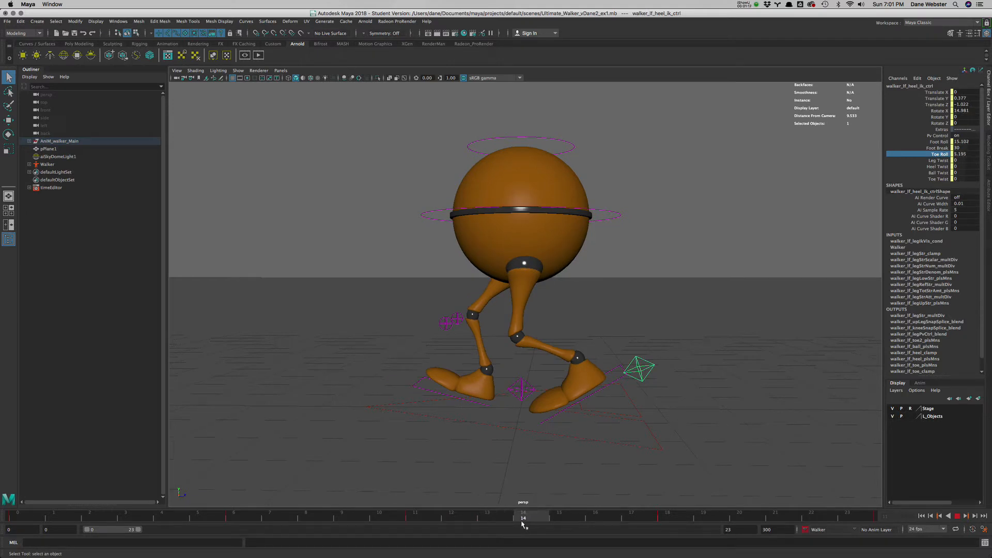
pyautogui.click(607, 218)
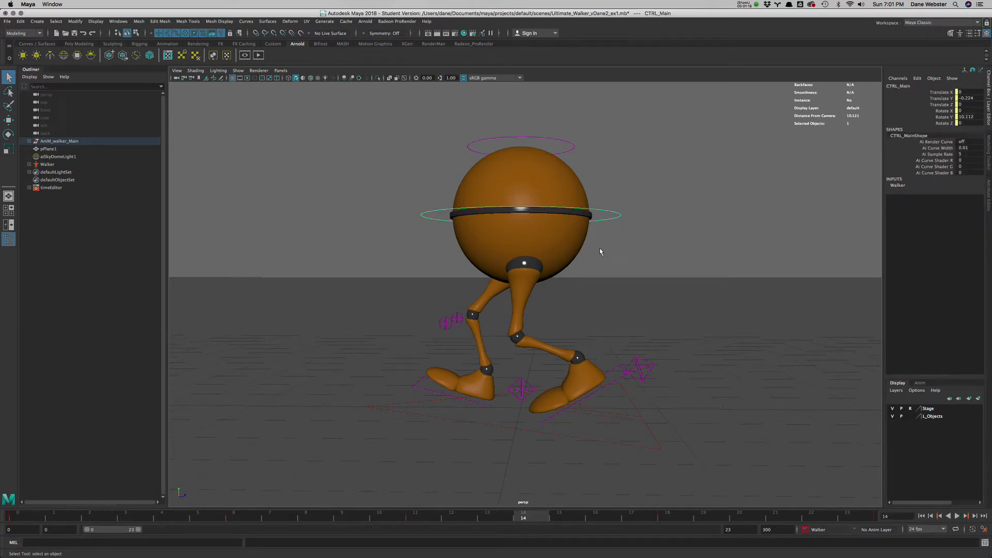
pyautogui.press('w')
pyautogui.moveTo(521, 179); pyautogui.dragTo(522, 191)
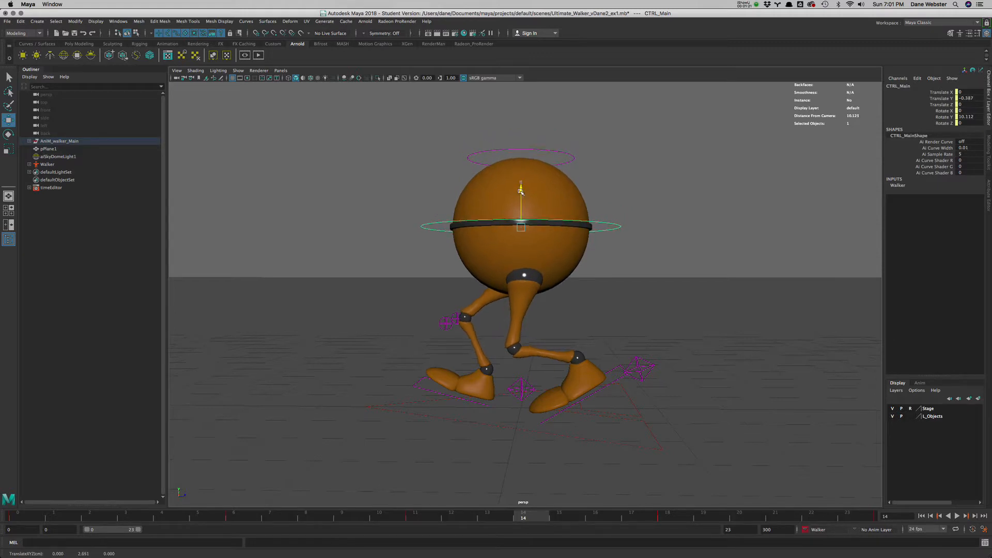
# - Set both Foot Roll and Toe Roll of the right heel control to 0 at frame 14
pyautogui.click(522, 391)
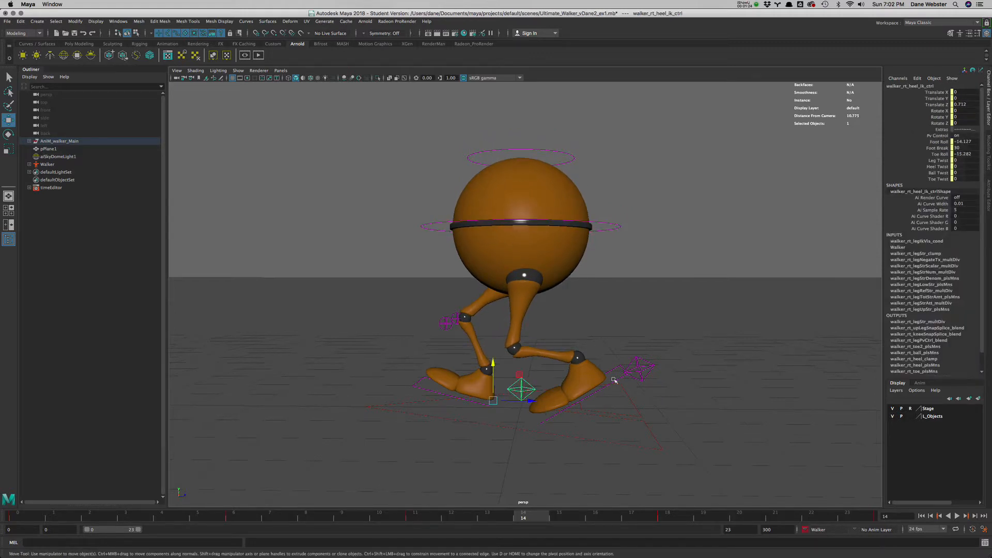
pyautogui.doubleClick(964, 142)
pyautogui.write('0')
pyautogui.press('Tab')
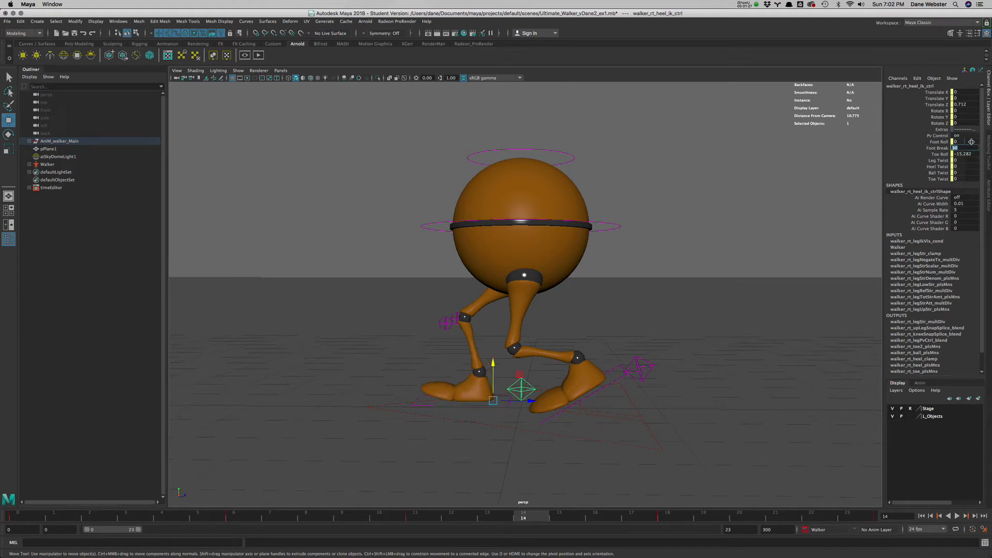
pyautogui.press('Tab')
pyautogui.write('0')
pyautogui.press('Tab')
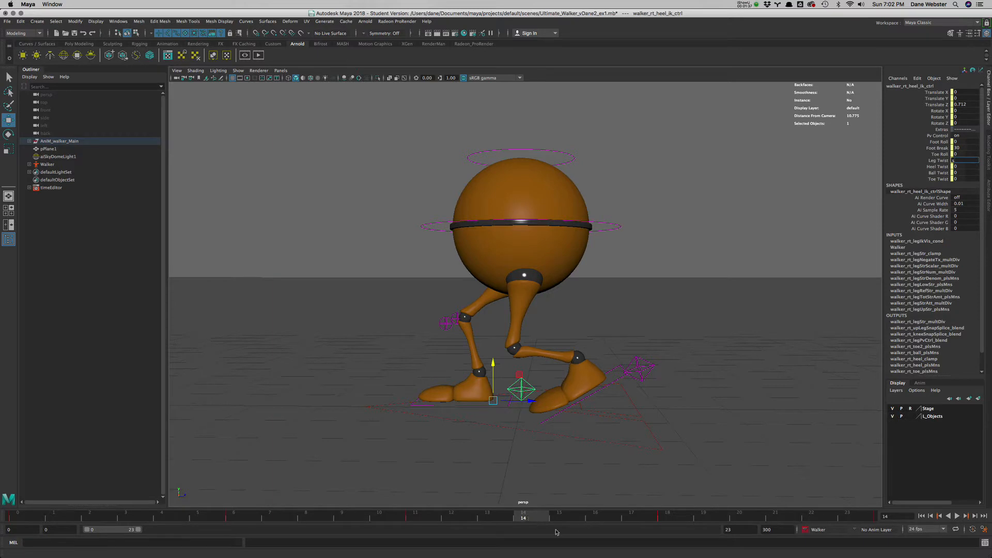
# - Select all the walker's controls, set a key at frame 14, and review the motion from frame 11 onward
pyautogui.click(613, 484)
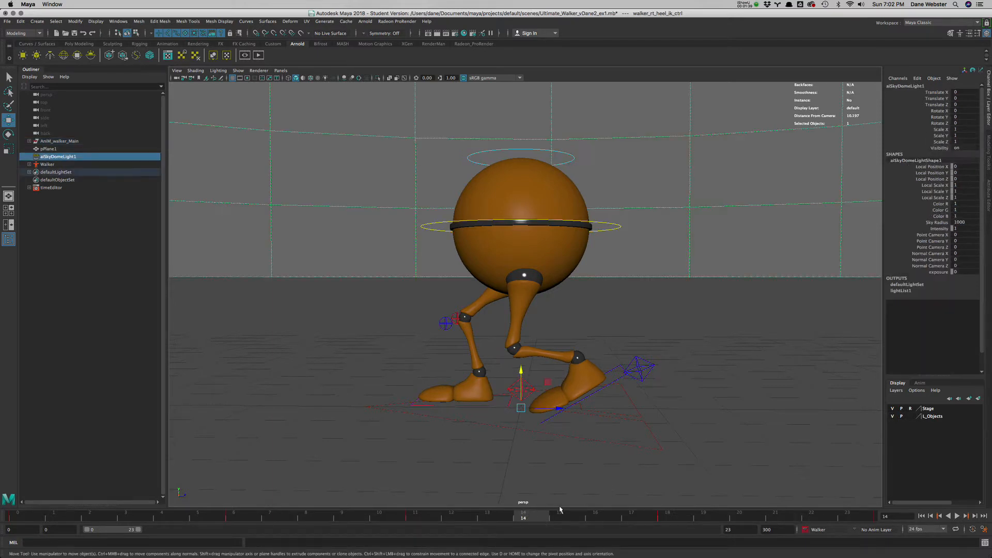
pyautogui.press('s')
pyautogui.hotkey('alt', 'v')
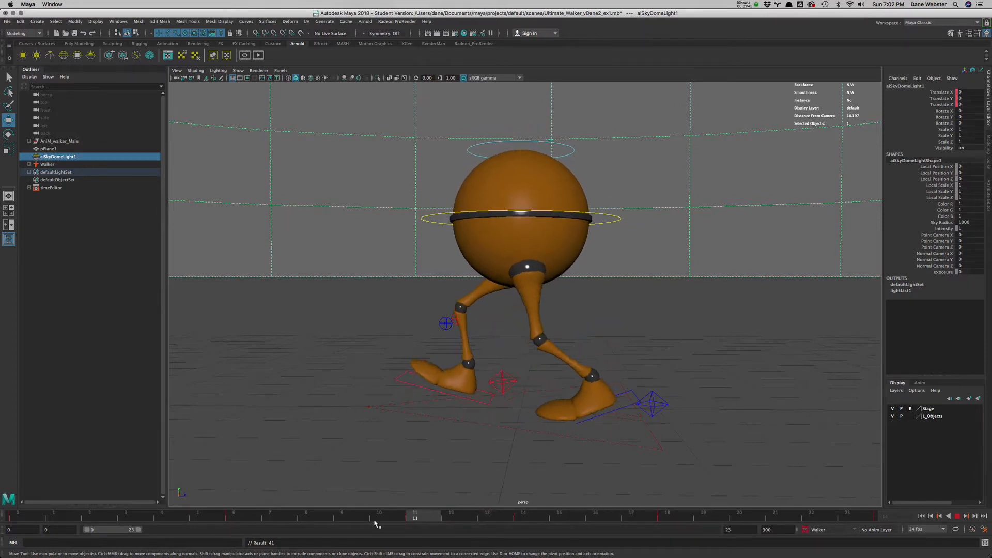
pyautogui.click(416, 515)
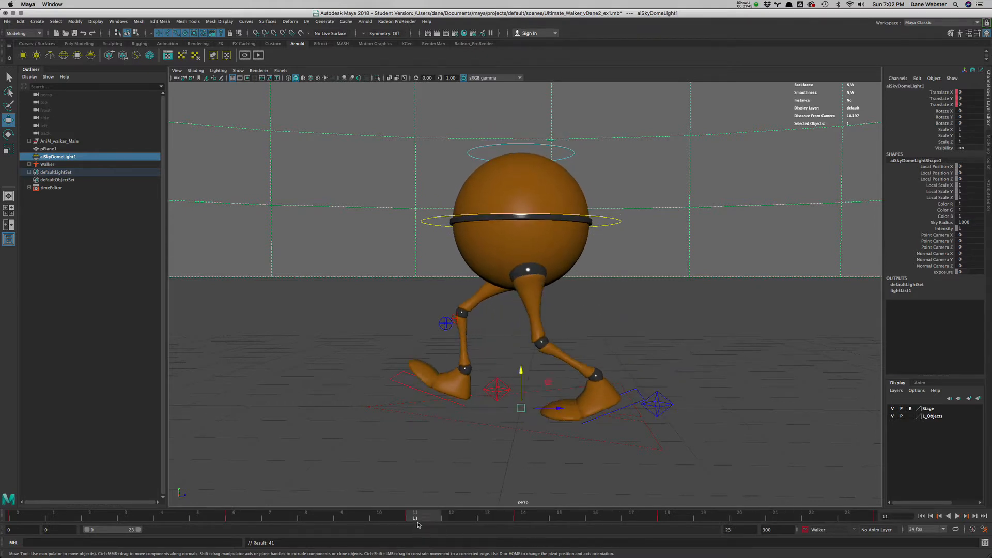
pyautogui.hotkey('alt', 'v')
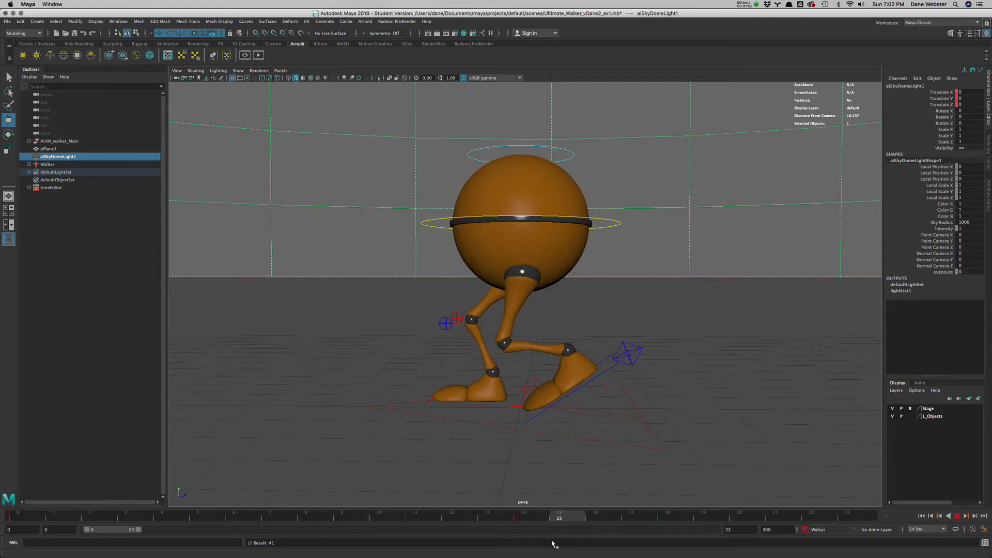
pyautogui.click(523, 516)
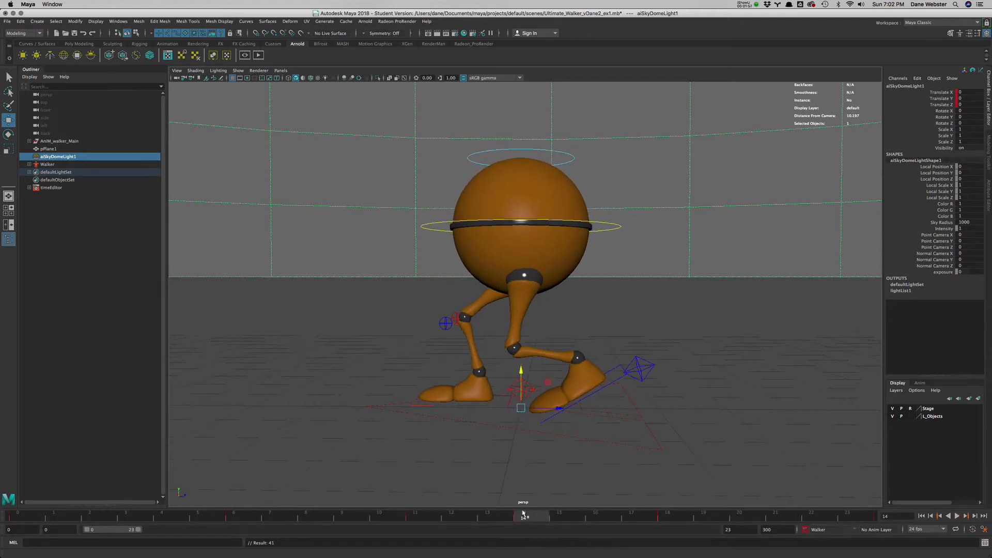
# - At frame 21, raise the main body control to a Translate Y of about -0.093
pyautogui.hotkey('alt', 'v')
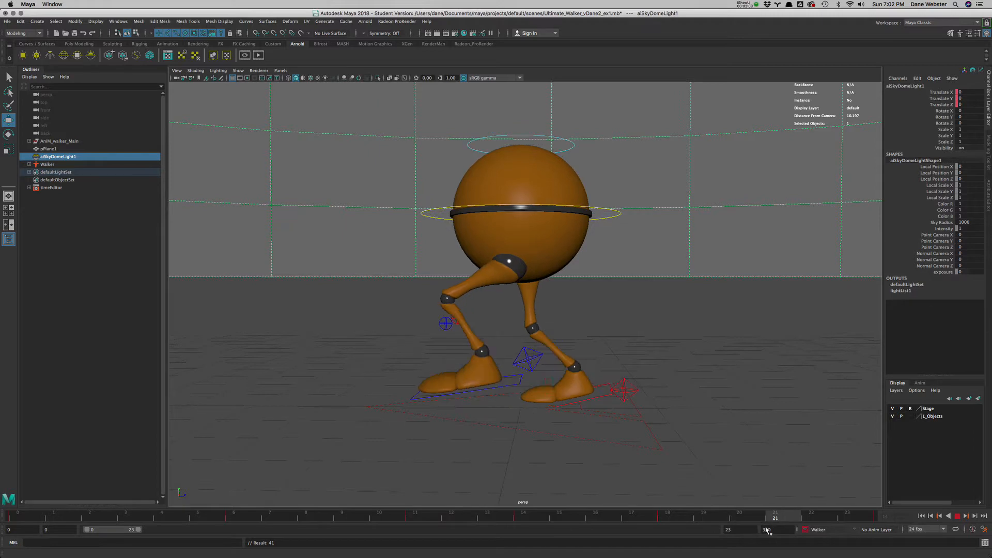
pyautogui.hotkey('alt', 'v')
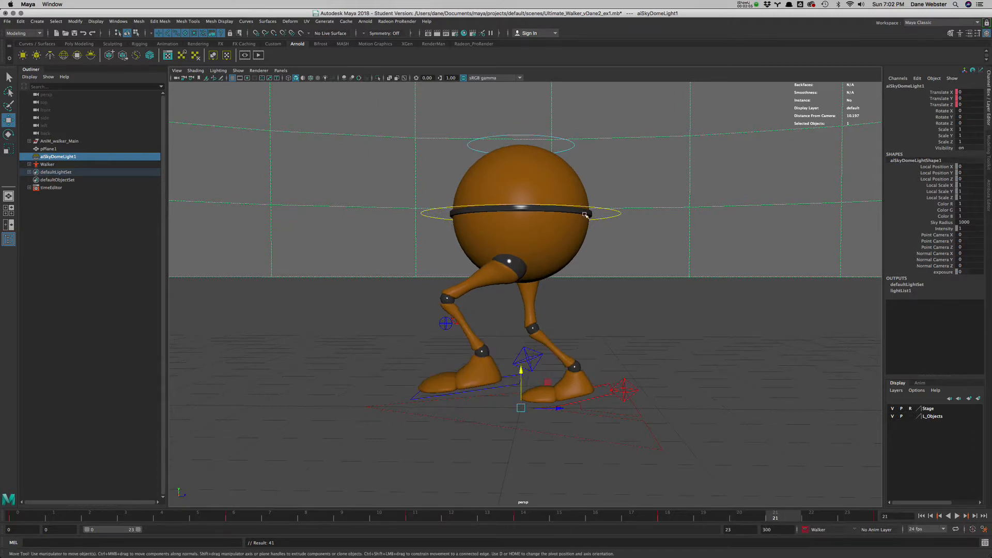
pyautogui.click(605, 212)
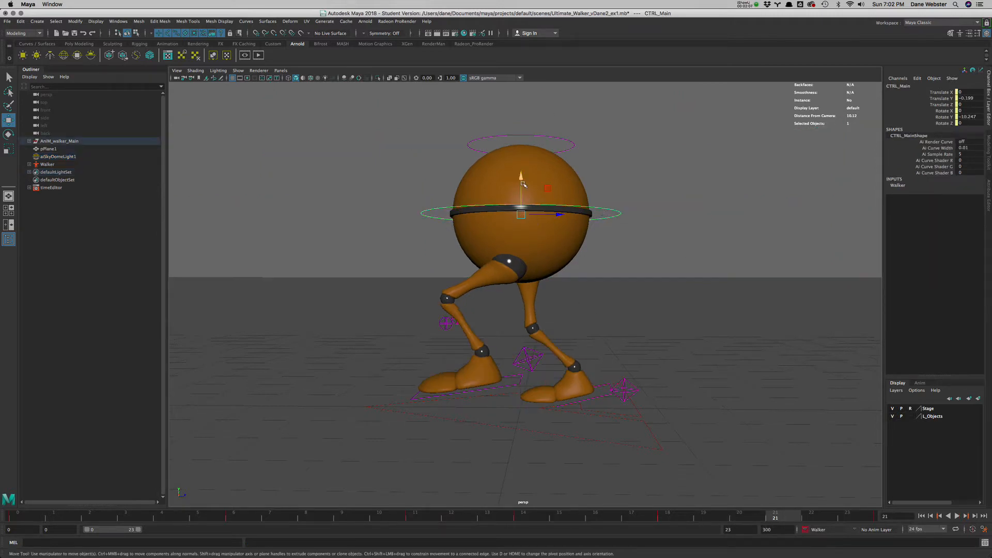
pyautogui.moveTo(522, 182); pyautogui.dragTo(523, 173)
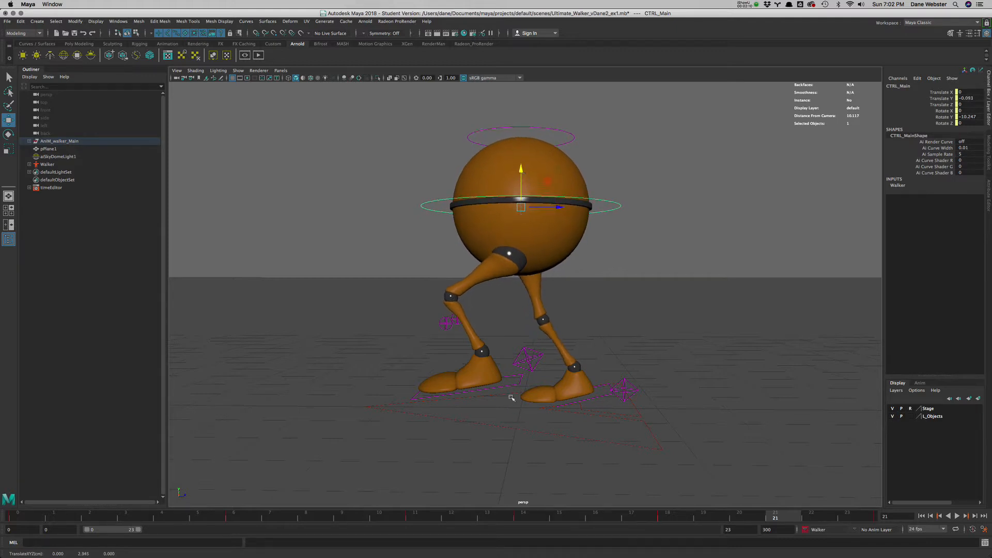
# - Select the left heel control and compare the pose with the walk cycle reference in Safari, returning to Maya
pyautogui.click(527, 358)
pyautogui.moveTo(465, 553)
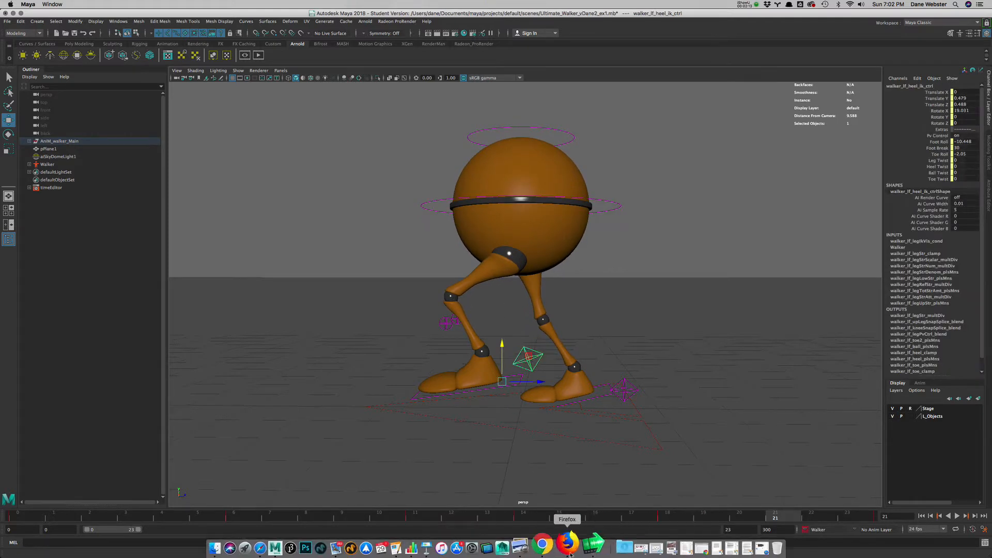
pyautogui.click(280, 549)
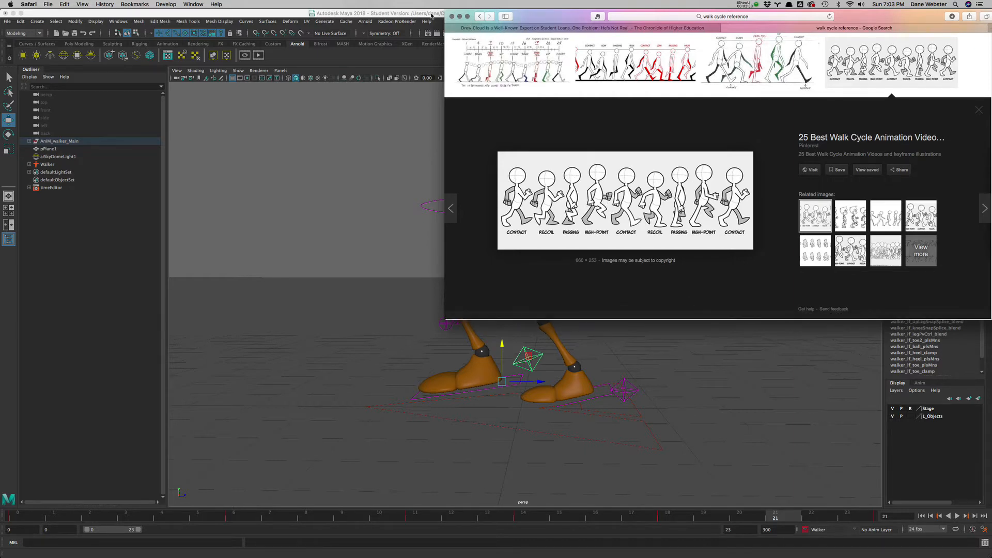
pyautogui.click(586, 496)
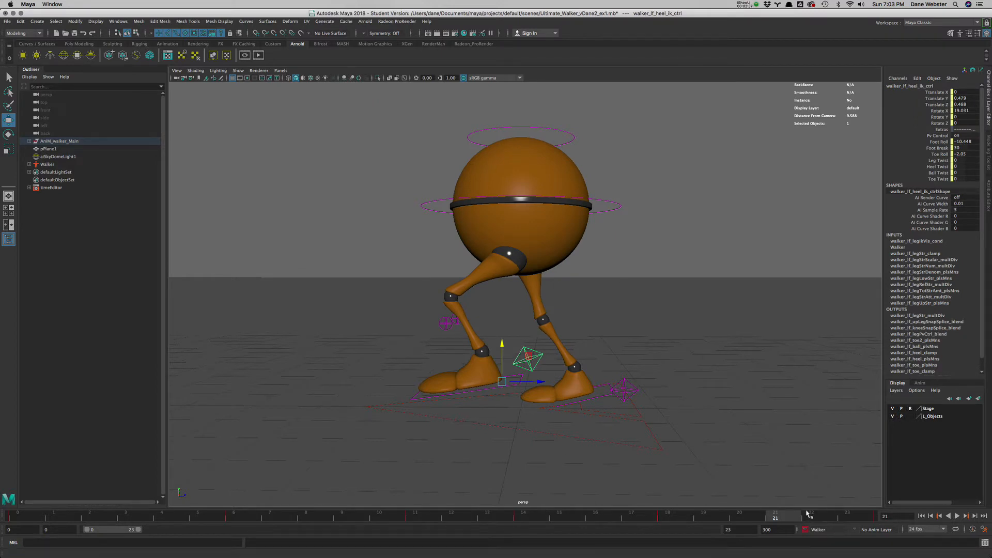
# - At frame 21, raise the main body control to about -0.076 and the left heel control to about 0.718 in Translate Y
pyautogui.click(603, 201)
pyautogui.moveTo(521, 173); pyautogui.dragTo(520, 169)
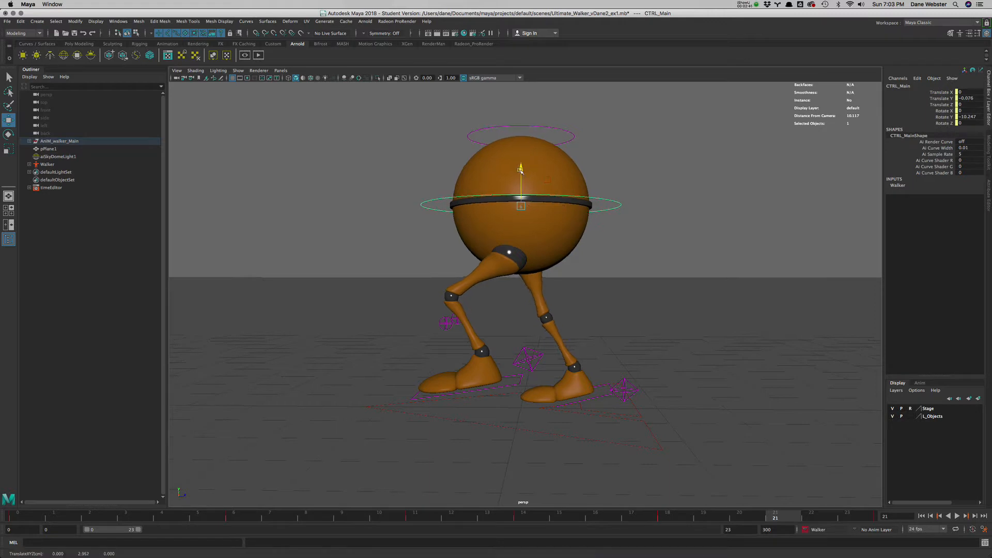
pyautogui.click(532, 364)
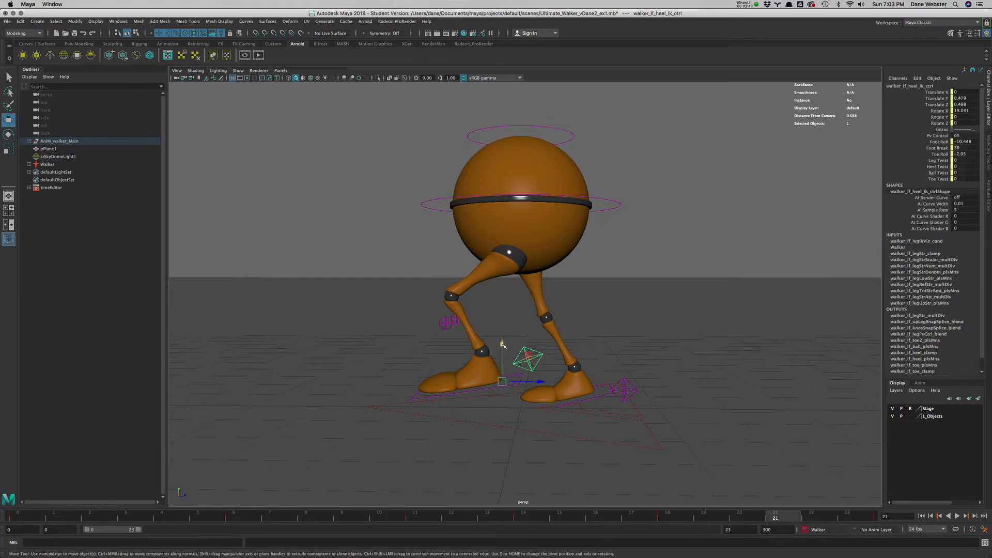
pyautogui.moveTo(503, 344); pyautogui.dragTo(501, 325)
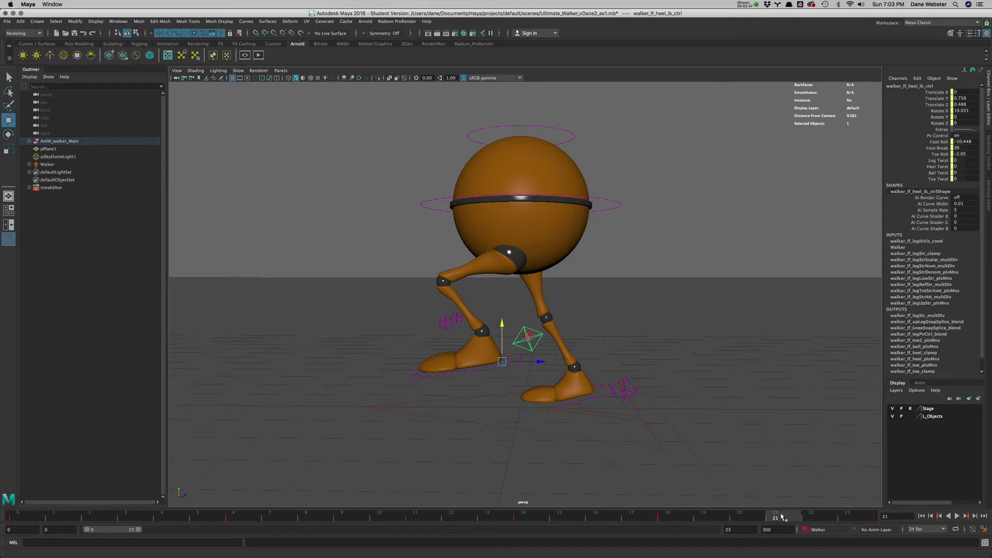
# - Go to frame 18, select the main body control, and switch to the Animation workspace
pyautogui.hotkey('alt', 'v')
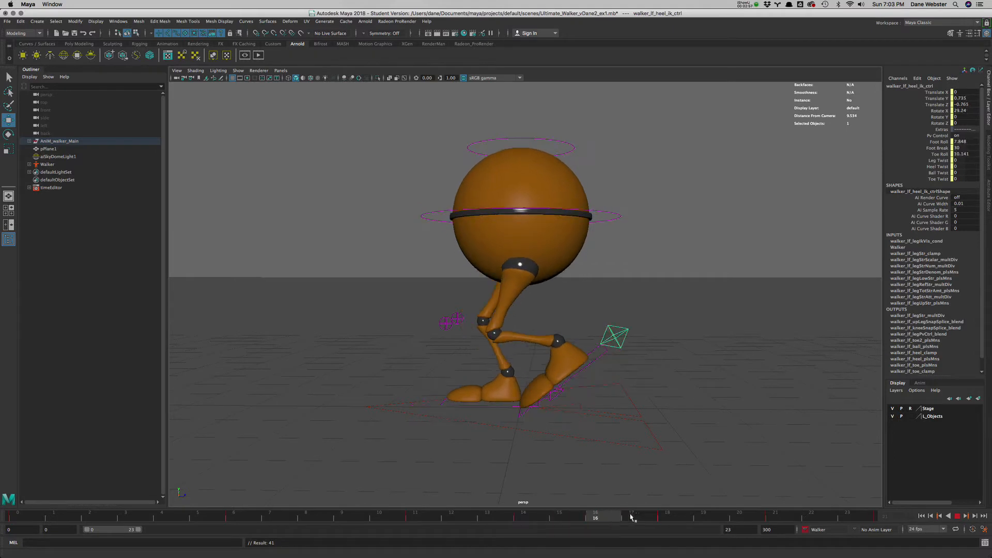
pyautogui.click(673, 512)
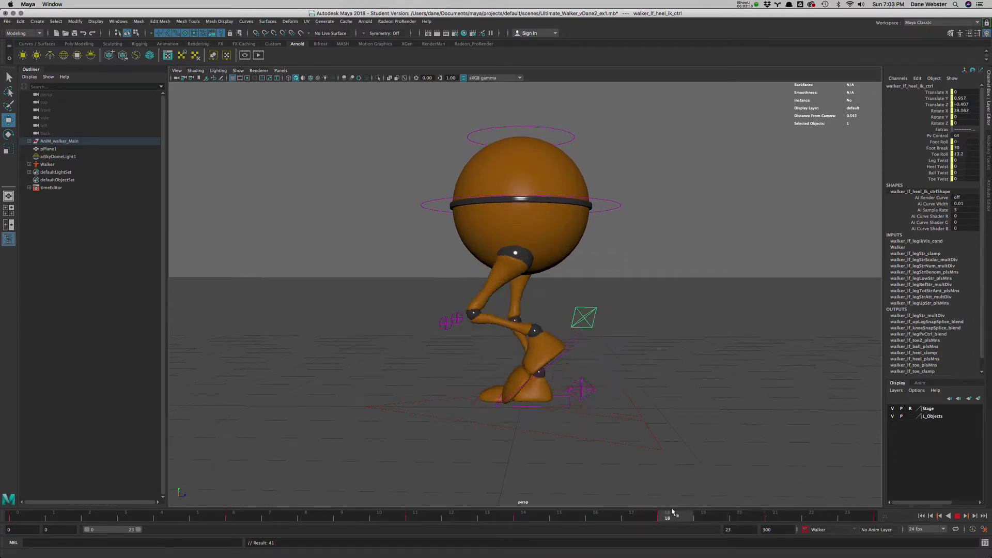
pyautogui.click(615, 204)
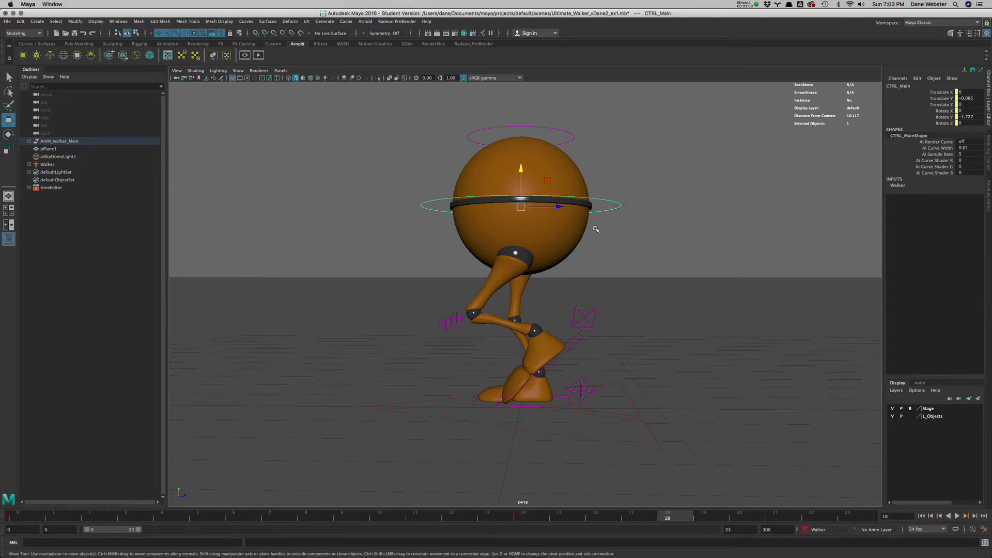
pyautogui.moveTo(991, 0)
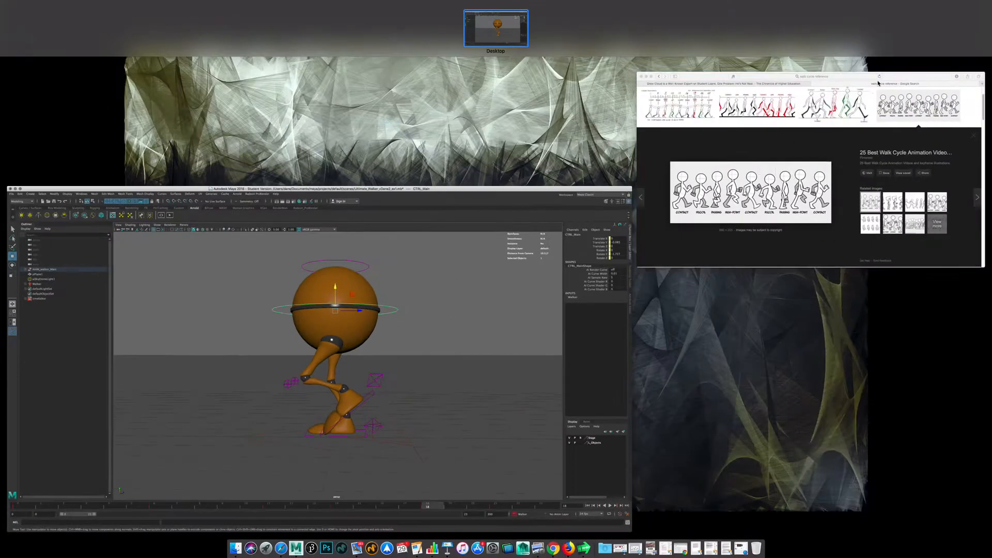
pyautogui.click(526, 197)
pyautogui.click(949, 23)
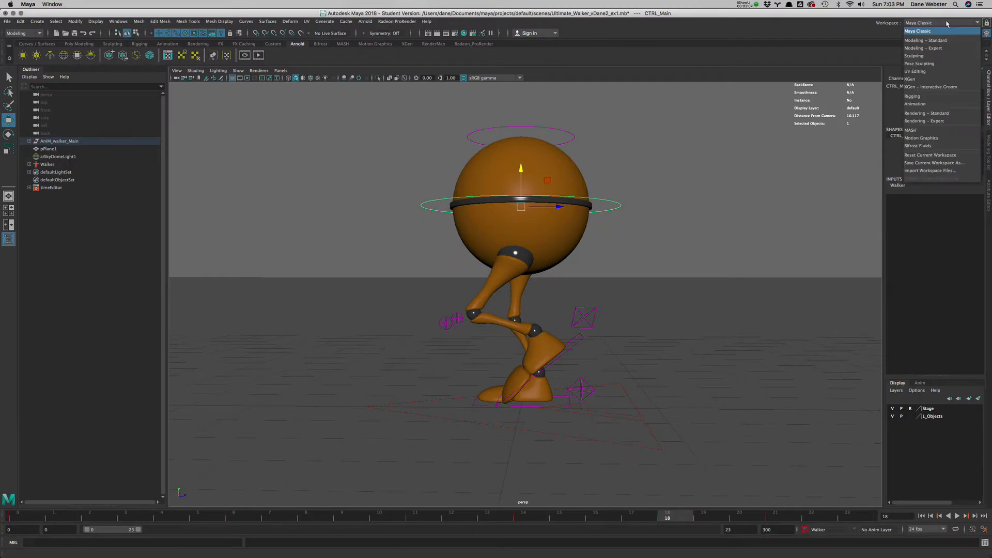
pyautogui.click(948, 104)
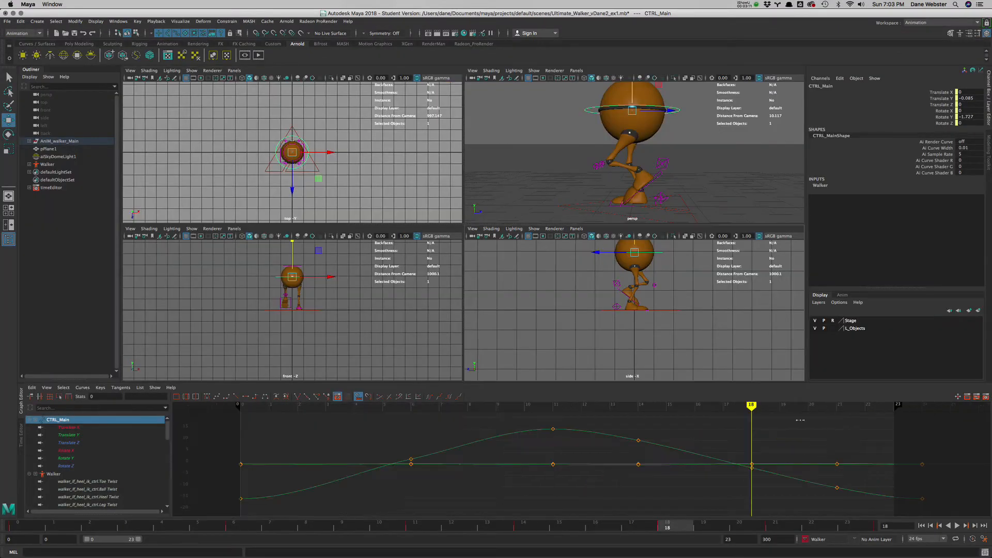
# - In the Graph Editor, lower the main control's Translate Y key at frame 18 to about -0.168
pyautogui.click(78, 434)
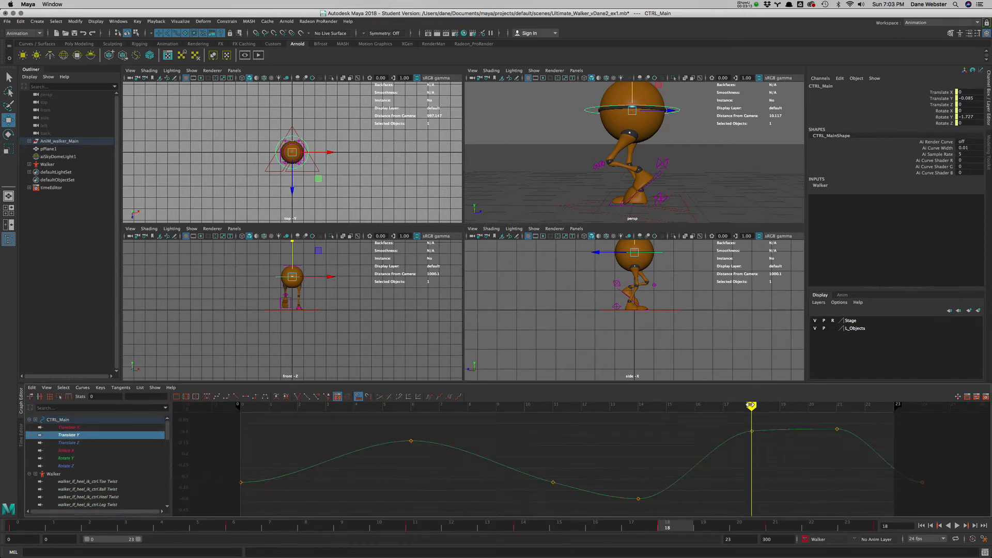
pyautogui.moveTo(728, 425); pyautogui.dragTo(768, 453)
pyautogui.moveTo(769, 454); pyautogui.dragTo(769, 472, button='middle')
# - Review the adjusted body motion, enlarging the perspective view and moving to frame 21
pyautogui.hotkey('alt', 'v')
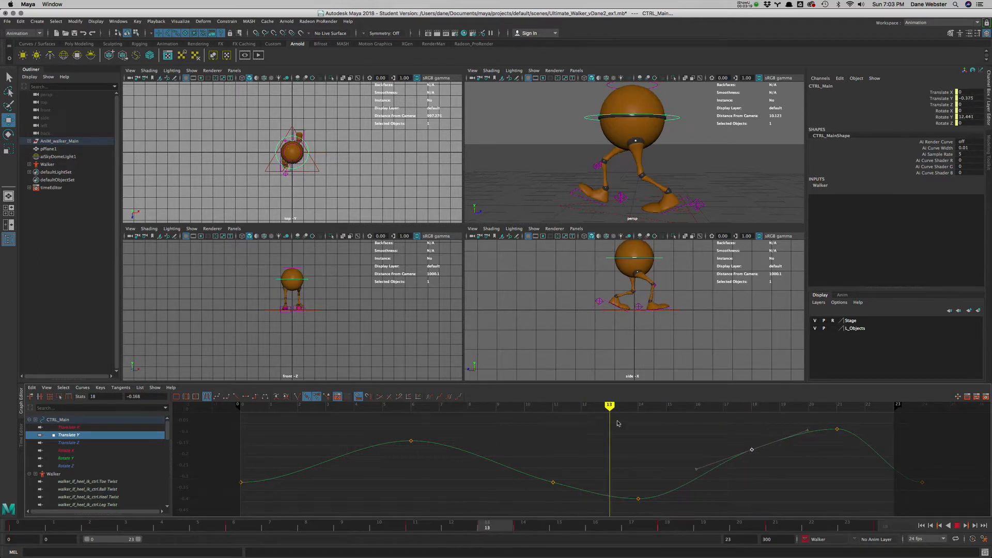
pyautogui.hotkey('alt', 'v')
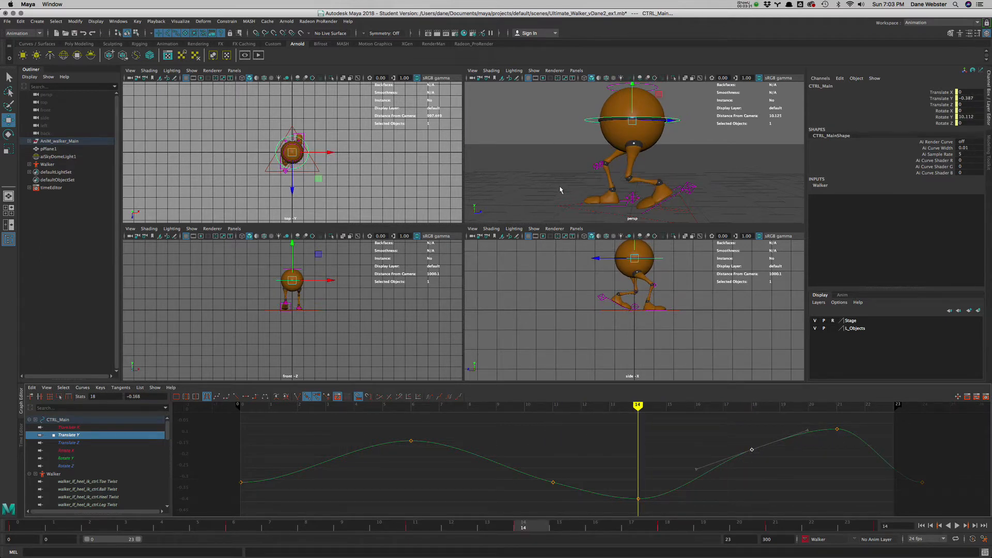
pyautogui.press('space')
pyautogui.moveTo(634, 407)
pyautogui.mouseDown()
pyautogui.moveTo(497, 414)
pyautogui.moveTo(662, 434)
pyautogui.moveTo(632, 439)
pyautogui.moveTo(838, 436)
pyautogui.mouseUp()
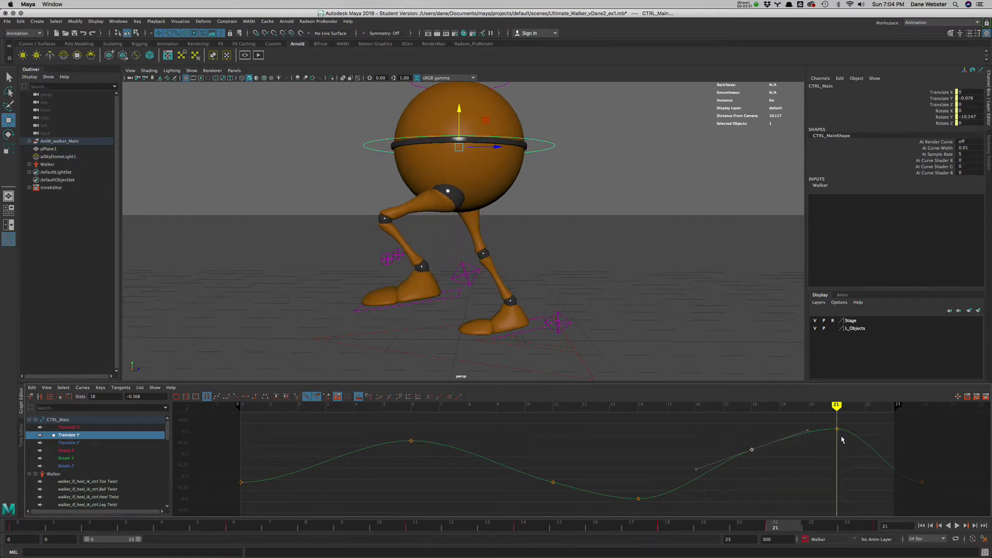
# - At frame 21, raise the main control's Translate Y key to about 0.014 and set the right heel control's Foot Roll to about 26.55
pyautogui.moveTo(845, 449); pyautogui.dragTo(826, 422)
pyautogui.keyDown('shift'); pyautogui.moveTo(837, 449); pyautogui.dragTo(842, 423, button='middle'); pyautogui.keyUp('shift')
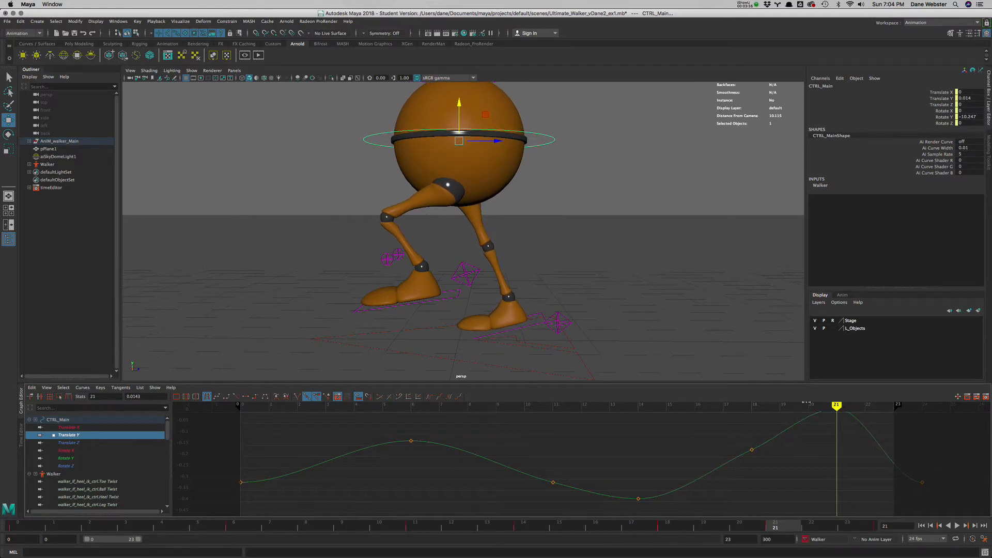
pyautogui.click(557, 317)
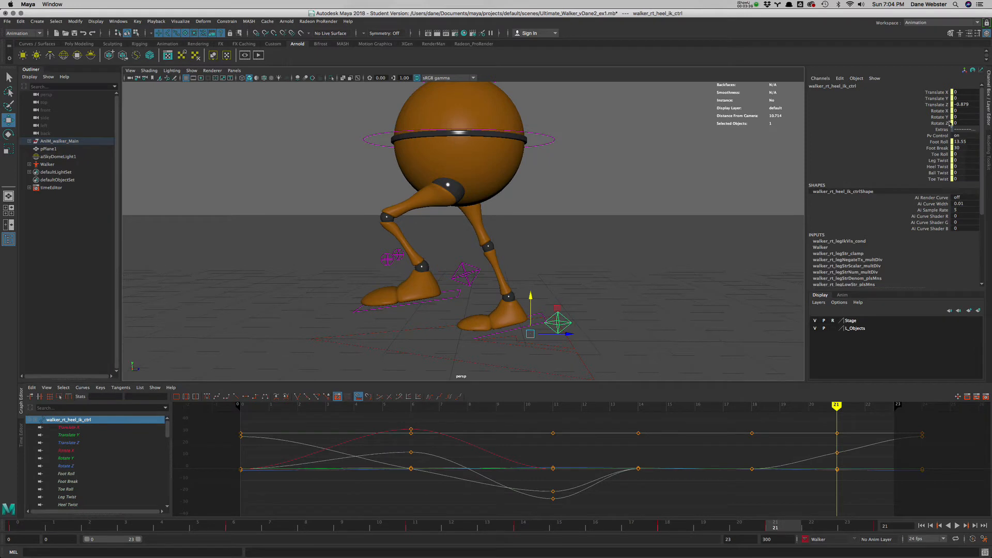
pyautogui.click(940, 143)
pyautogui.moveTo(704, 243); pyautogui.dragTo(740, 236, button='middle')
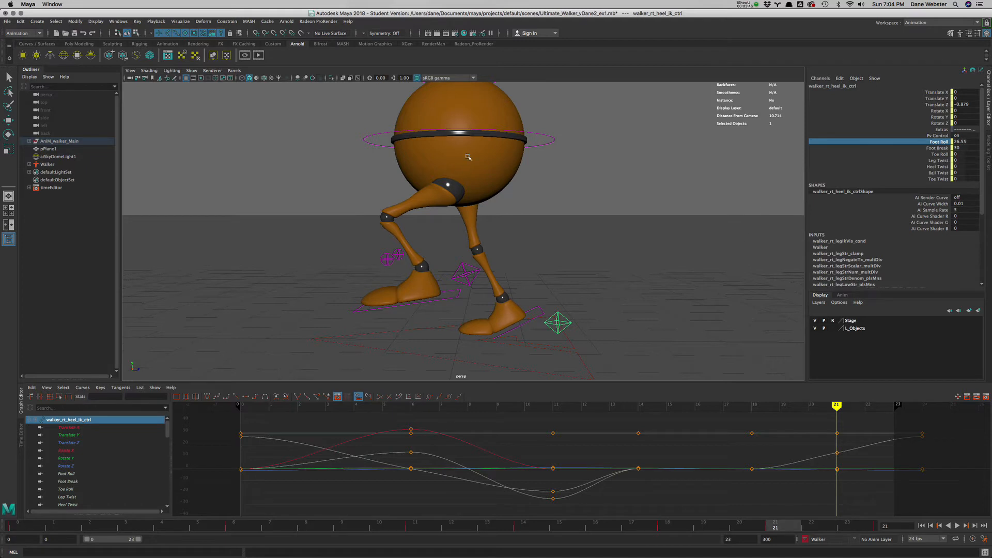
# - Adjust the main control's Translate Y key at frame 21 to about 0.01 in the Graph Editor and key the pose
pyautogui.click(543, 149)
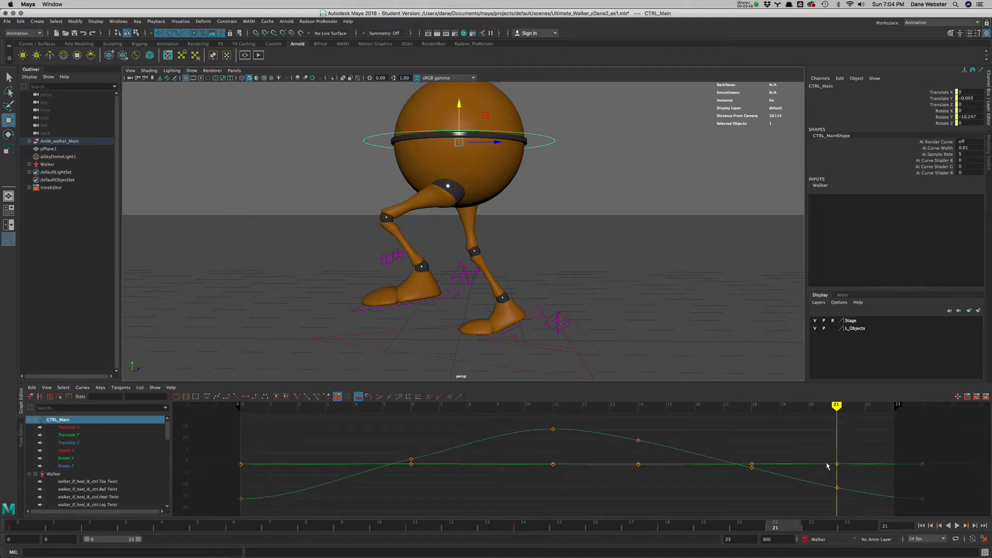
pyautogui.moveTo(548, 129); pyautogui.dragTo(549, 161)
pyautogui.click(80, 435)
pyautogui.press('f')
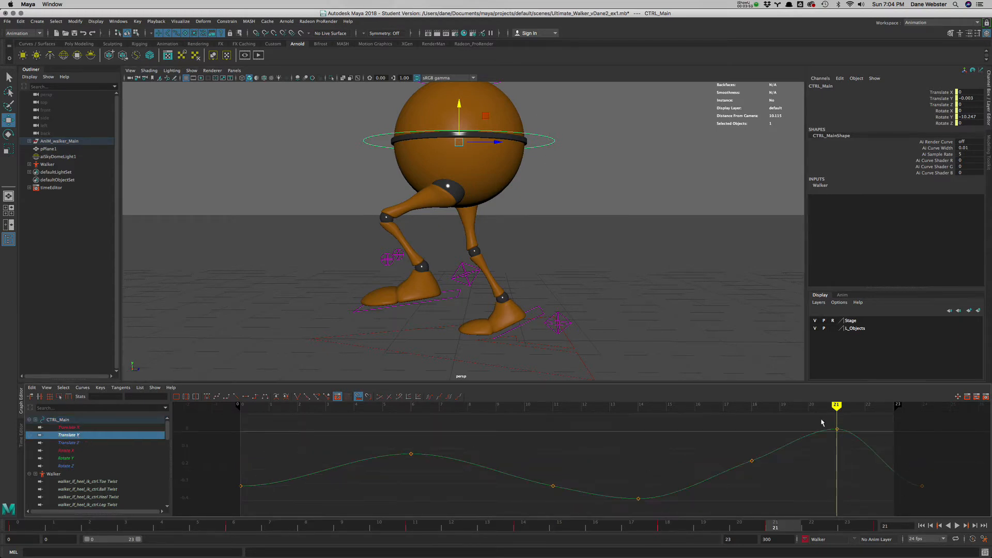
pyautogui.moveTo(821, 421); pyautogui.dragTo(851, 445)
pyautogui.keyDown('shift'); pyautogui.moveTo(852, 447); pyautogui.dragTo(852, 452, button='middle'); pyautogui.keyUp('shift')
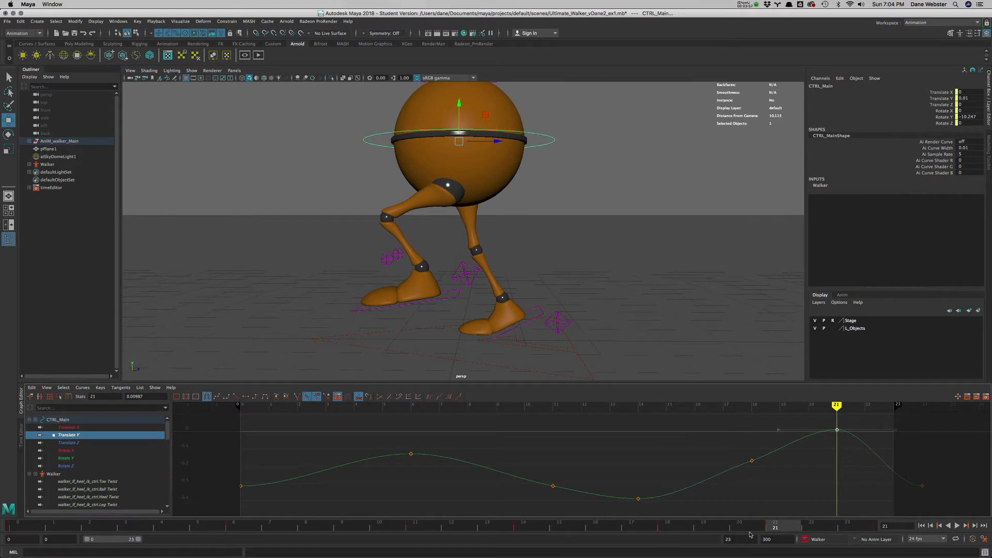
pyautogui.press('s')
# - Play back the walk cycle to review the body's vertical motion
pyautogui.hotkey('alt', 'v')
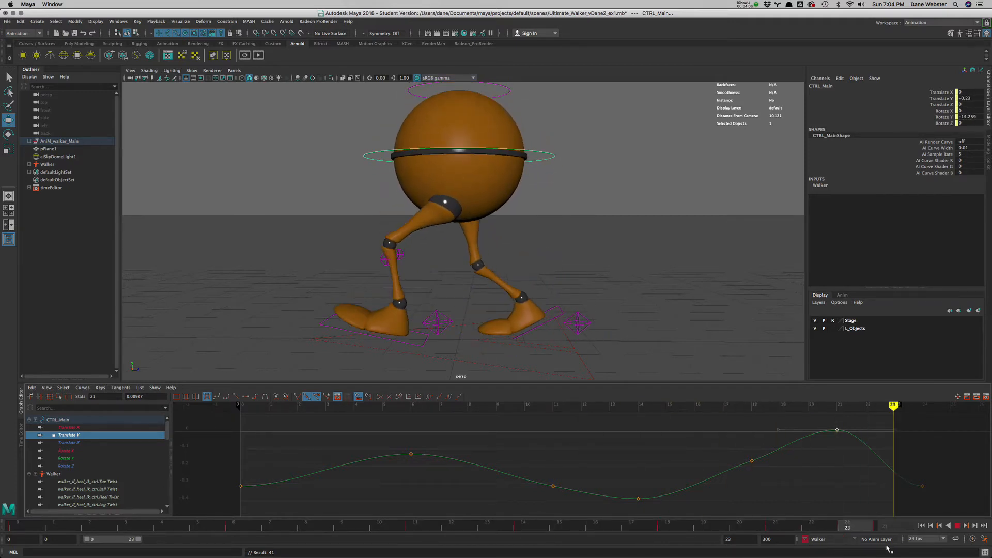
pyautogui.hotkey('alt', 'v')
pyautogui.click(957, 526)
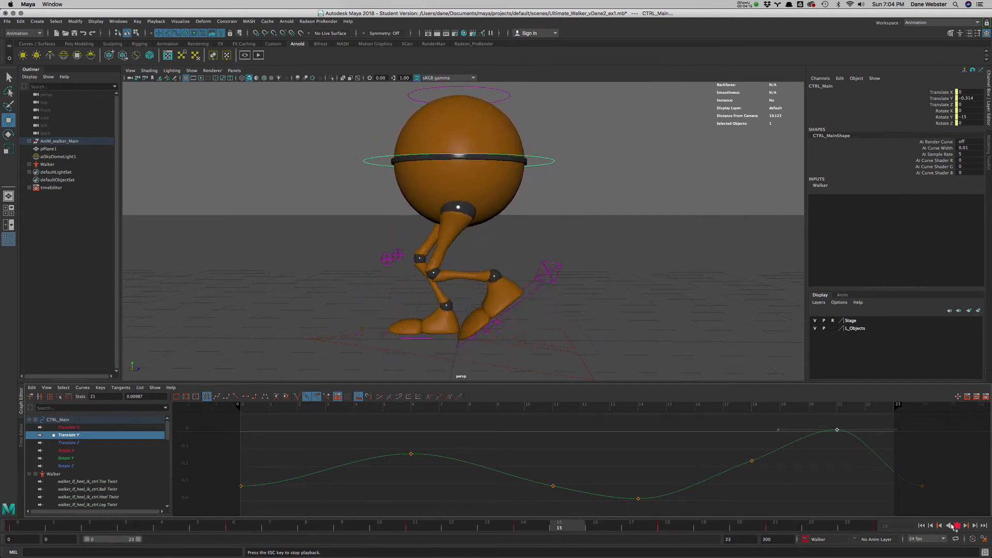
pyautogui.click(958, 526)
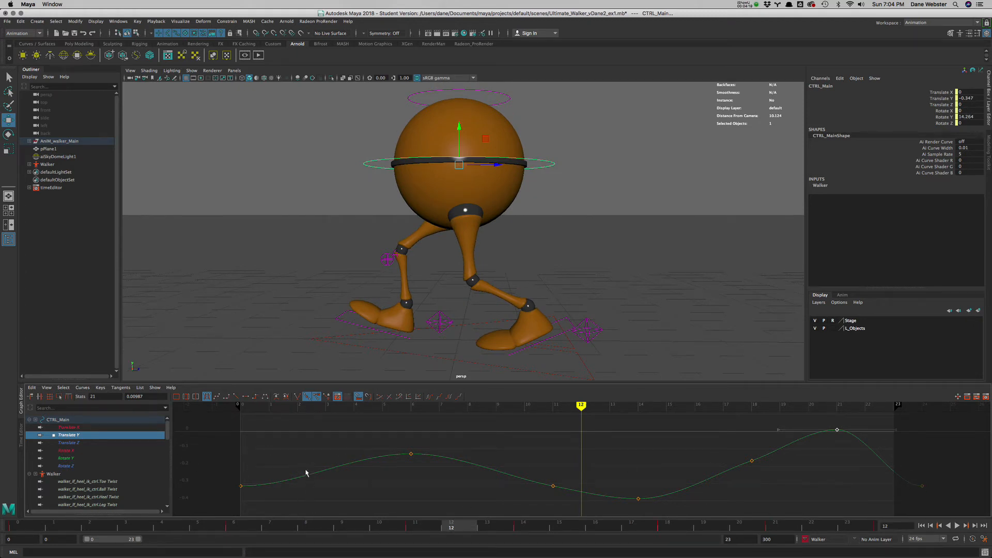
# - At frame 3, set the left heel control's Foot Roll and Toe Roll to 0 so the front foot lies flat
pyautogui.moveTo(578, 408); pyautogui.dragTo(322, 422)
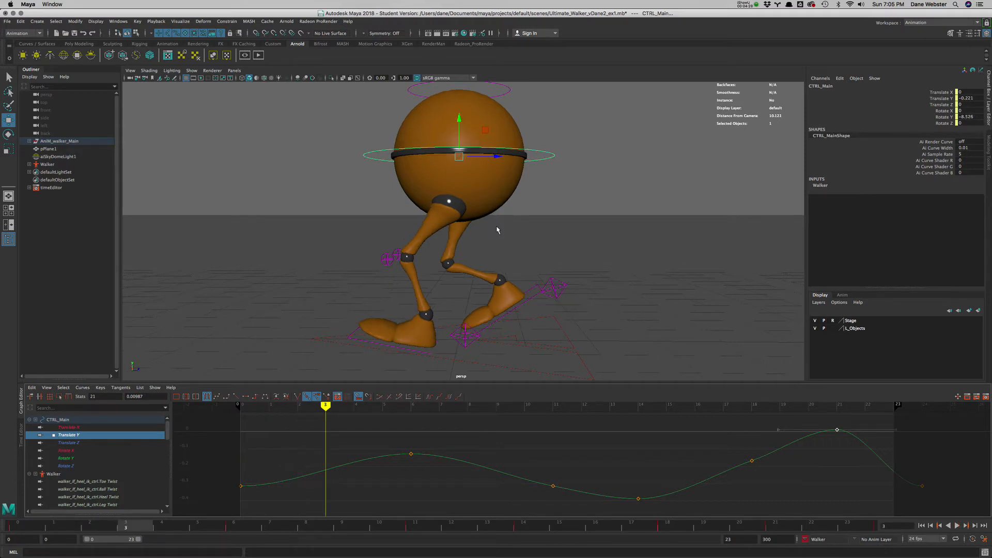
pyautogui.click(466, 340)
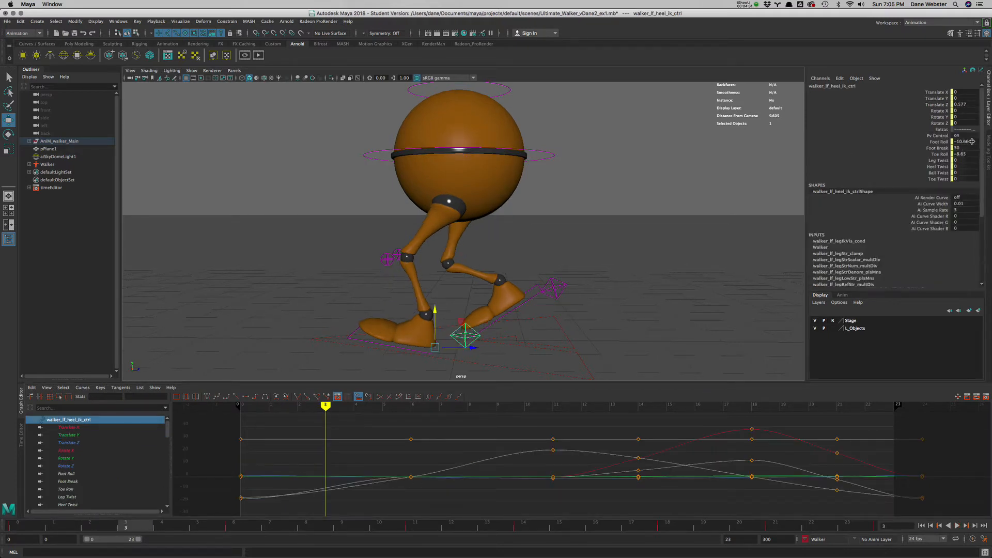
pyautogui.click(970, 141)
pyautogui.write('0')
pyautogui.press('Tab')
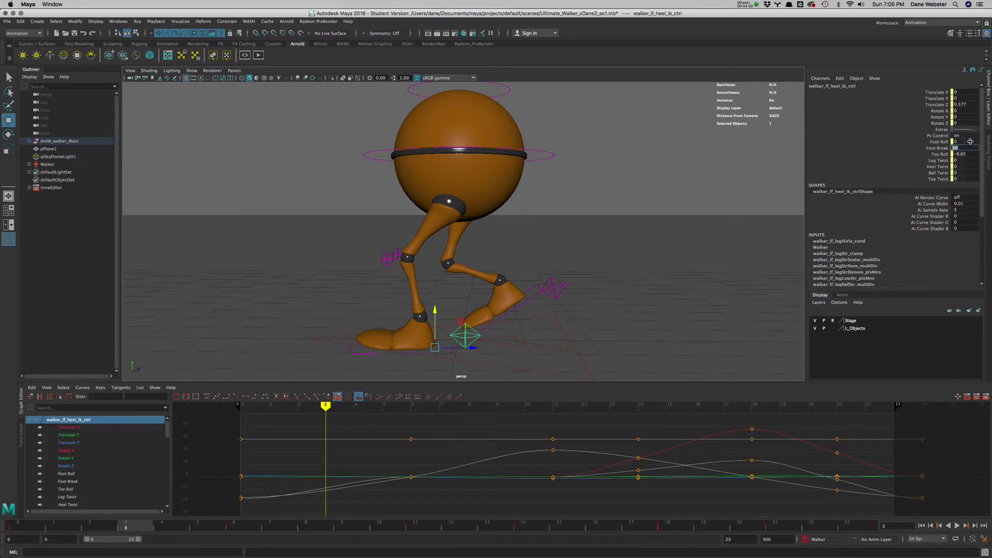
pyautogui.press('Tab')
pyautogui.write('0')
pyautogui.press('Tab')
# - Lower the main body control to about -0.421 in Translate Y at frame 3, key the recoil pose, and play back the cycle
pyautogui.click(538, 155)
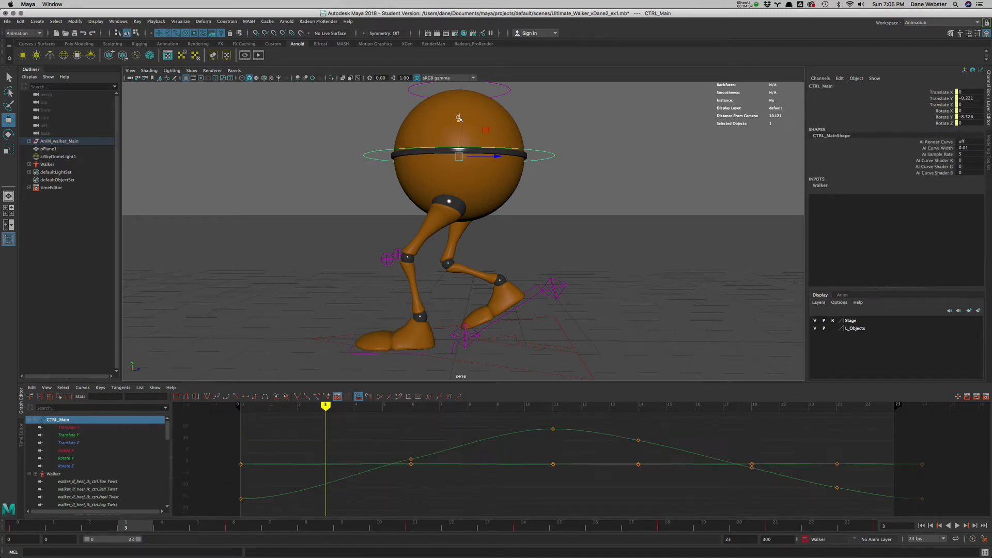
pyautogui.moveTo(459, 118); pyautogui.dragTo(460, 133)
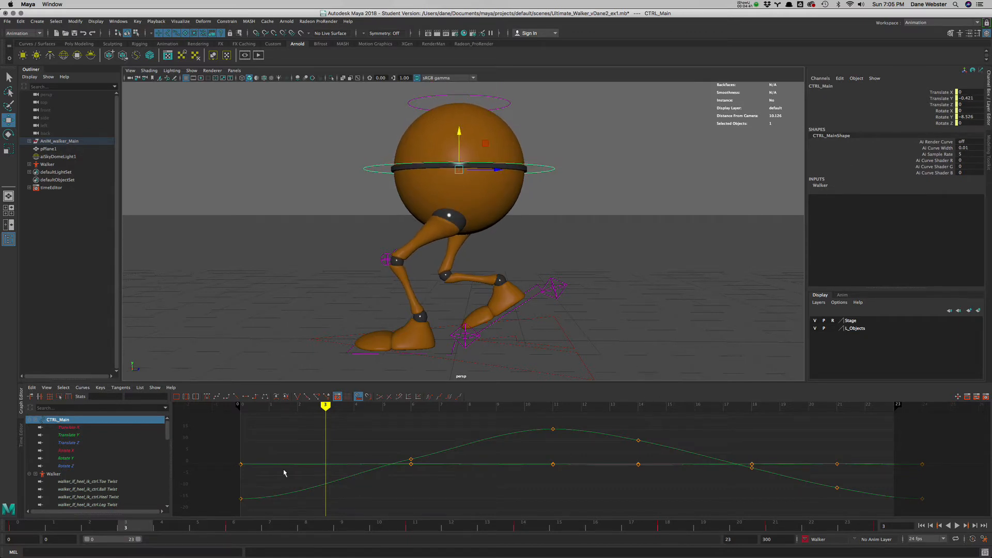
pyautogui.press('s')
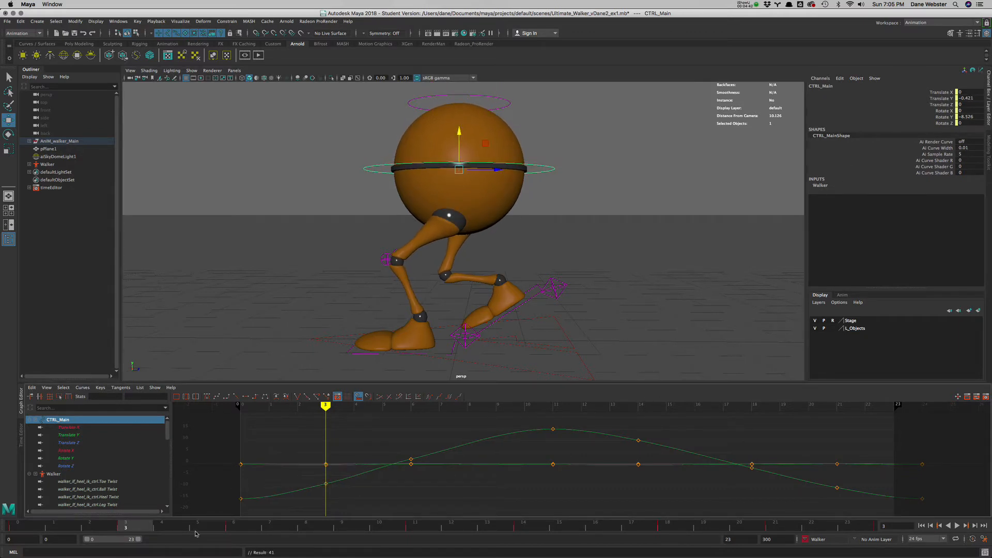
pyautogui.click(958, 526)
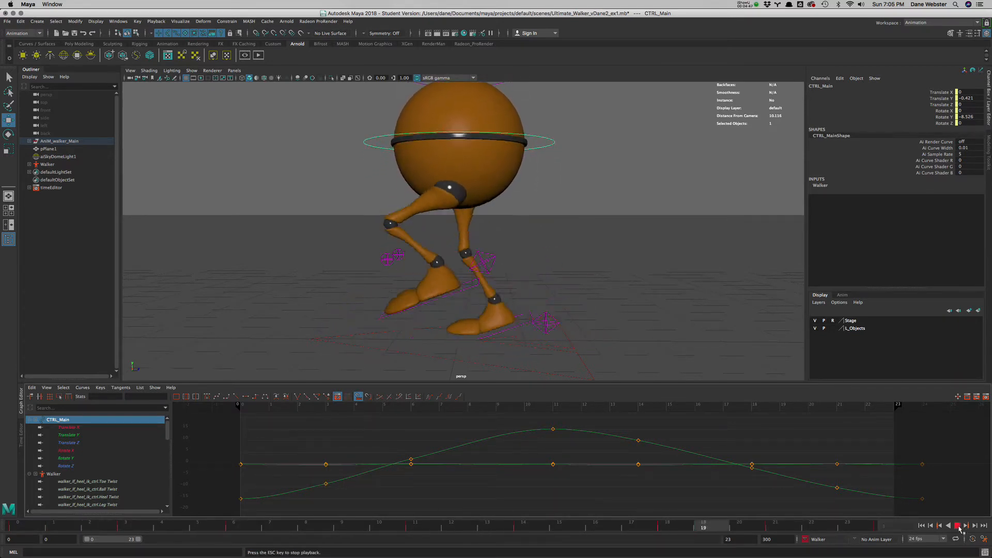
pyautogui.press('Escape')
# - At frame 8, raise the main body control to about -0.066 in Translate Y and set the left heel control's Foot Roll to about 14.233
pyautogui.moveTo(112, 528); pyautogui.dragTo(325, 528)
pyautogui.moveTo(542, 138); pyautogui.dragTo(532, 203)
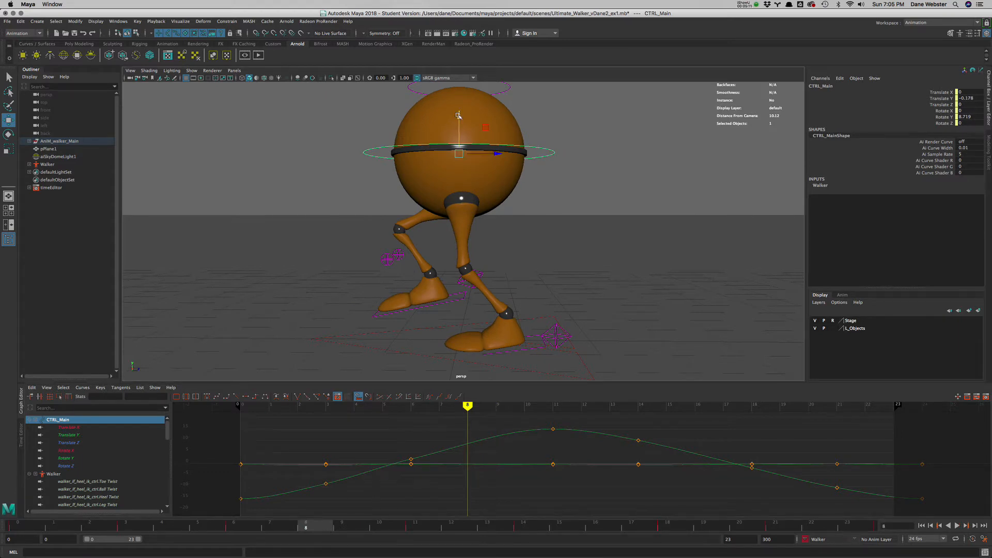
pyautogui.moveTo(458, 115); pyautogui.dragTo(468, 129)
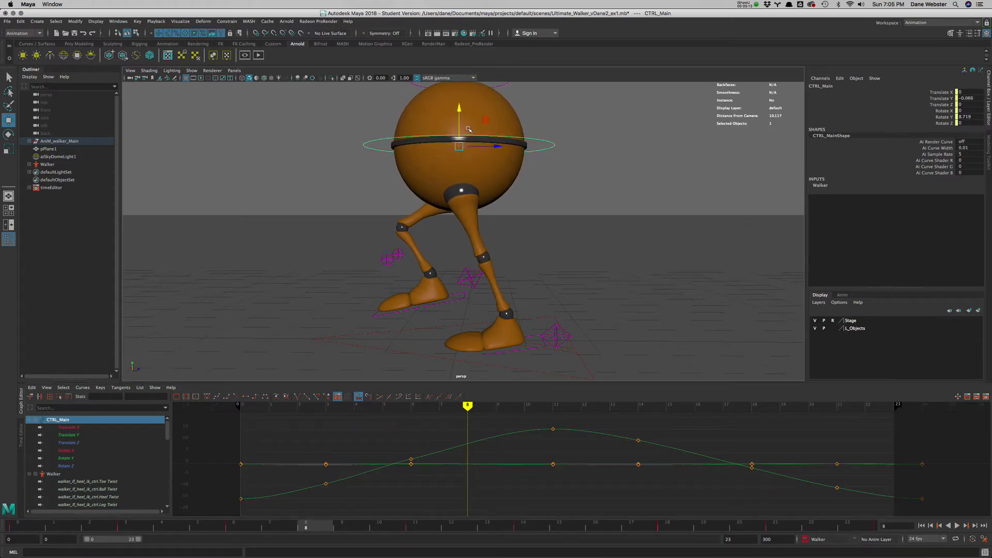
pyautogui.click(550, 331)
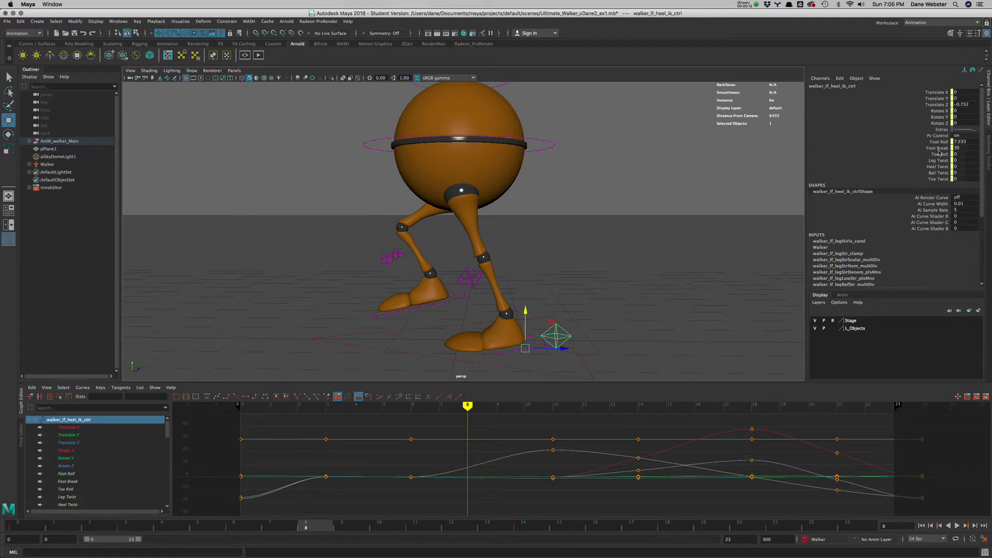
pyautogui.click(939, 141)
pyautogui.moveTo(684, 255); pyautogui.dragTo(707, 248, button='middle')
# - Raise the right heel control to about 0.808 in Translate Y, checking the pose against the walk cycle reference in Safari
pyautogui.click(462, 282)
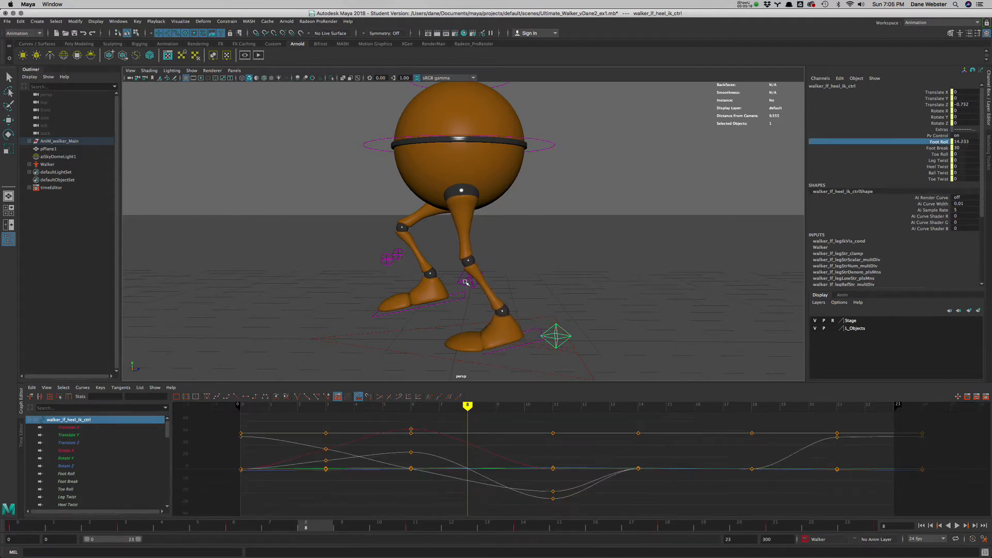
pyautogui.press('w')
pyautogui.moveTo(448, 266); pyautogui.dragTo(445, 246)
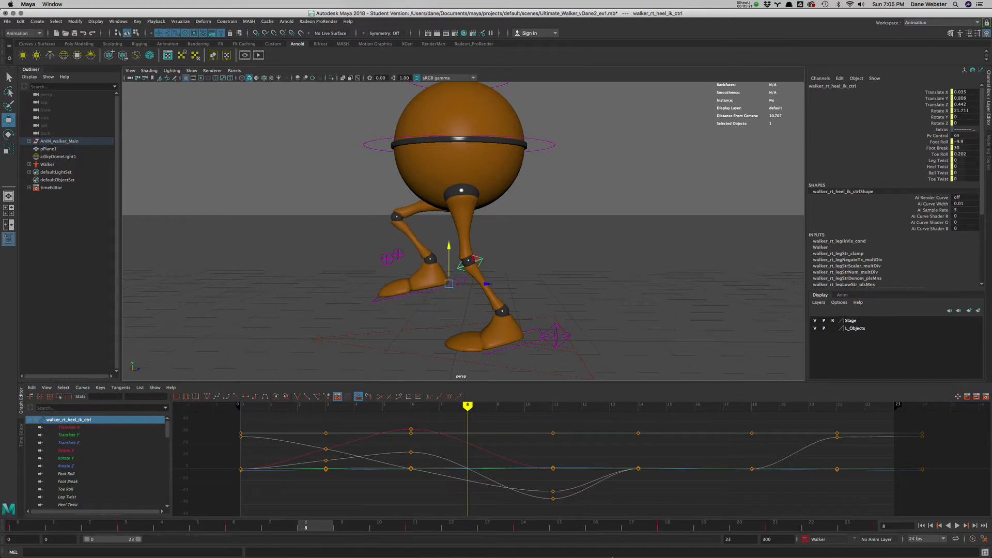
pyautogui.click(280, 550)
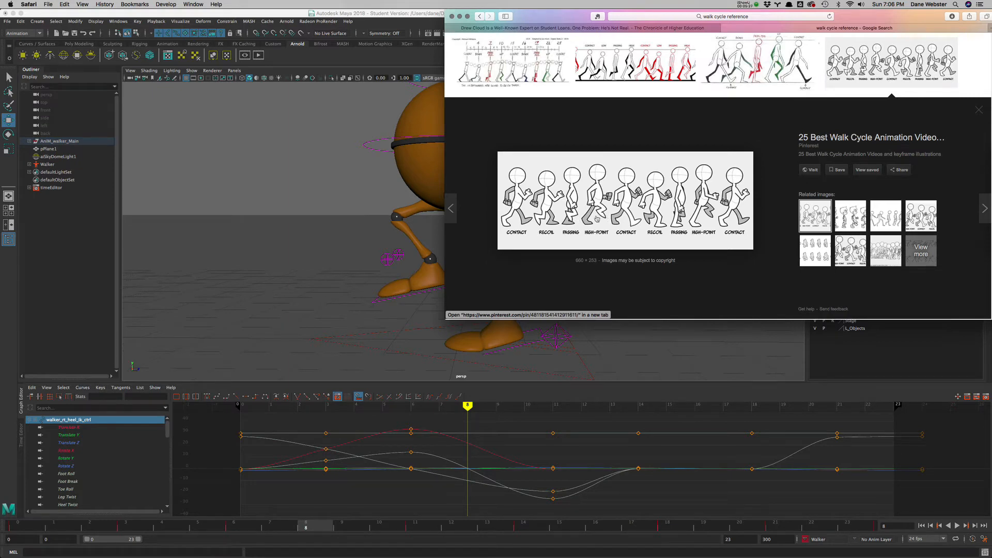
pyautogui.click(460, 17)
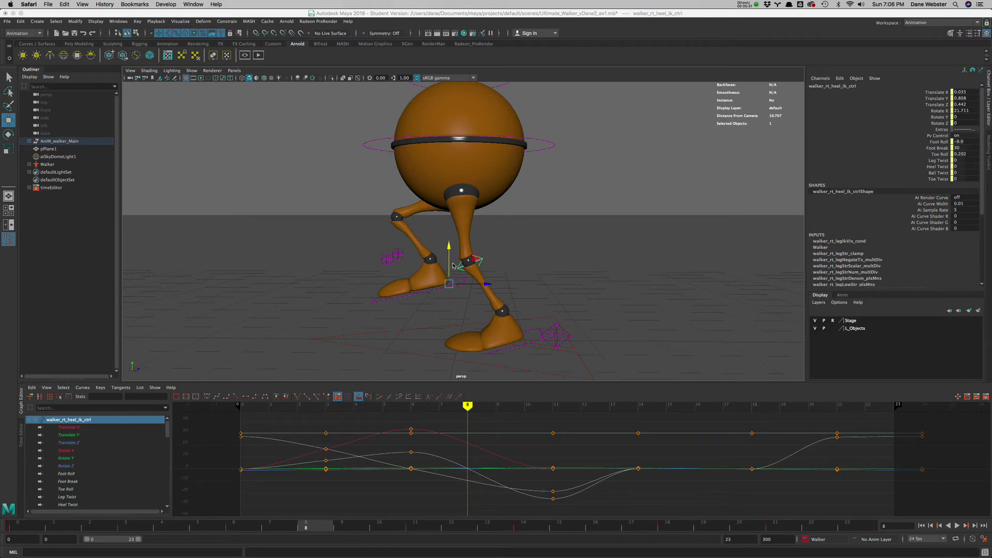
# - Rotate the right heel control to about 41.646 in Rotate X and raise it to about 1.059 in Translate Y
pyautogui.click(518, 250)
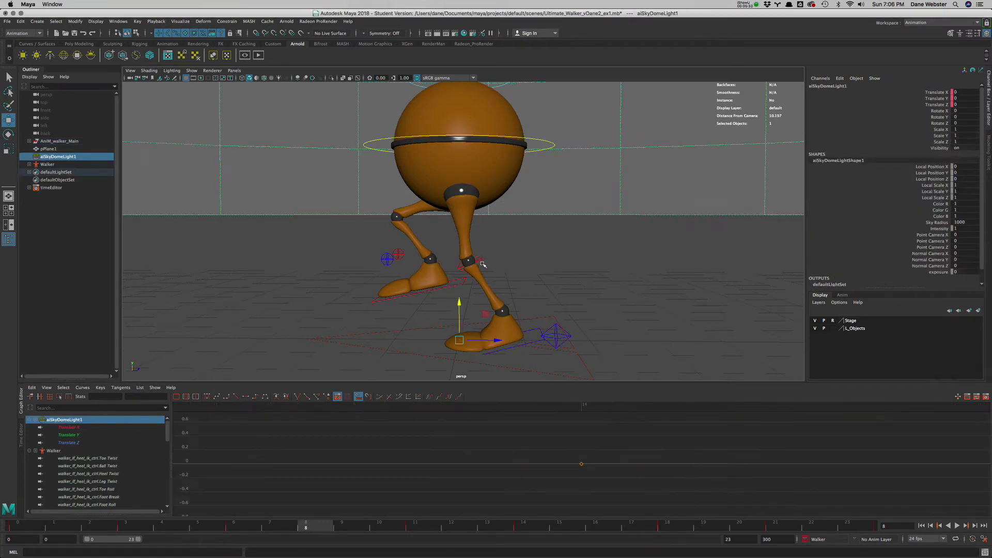
pyautogui.click(468, 261)
pyautogui.press('e')
pyautogui.moveTo(466, 253); pyautogui.dragTo(450, 271)
pyautogui.press('w')
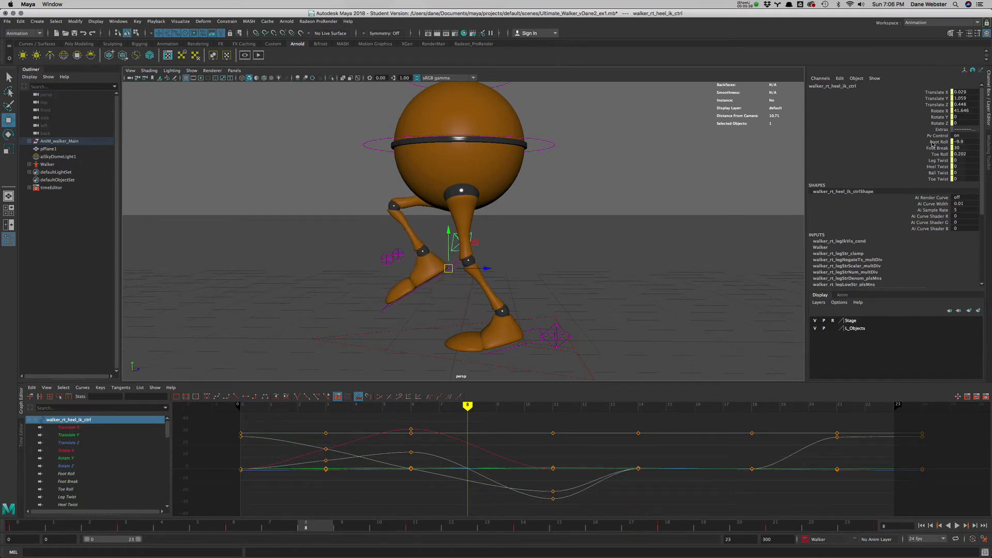
# - Set the right heel control's Toe Roll to about 11.202 and key the high-point pose at frame 8
pyautogui.click(936, 156)
pyautogui.moveTo(647, 223); pyautogui.dragTo(694, 225, button='middle')
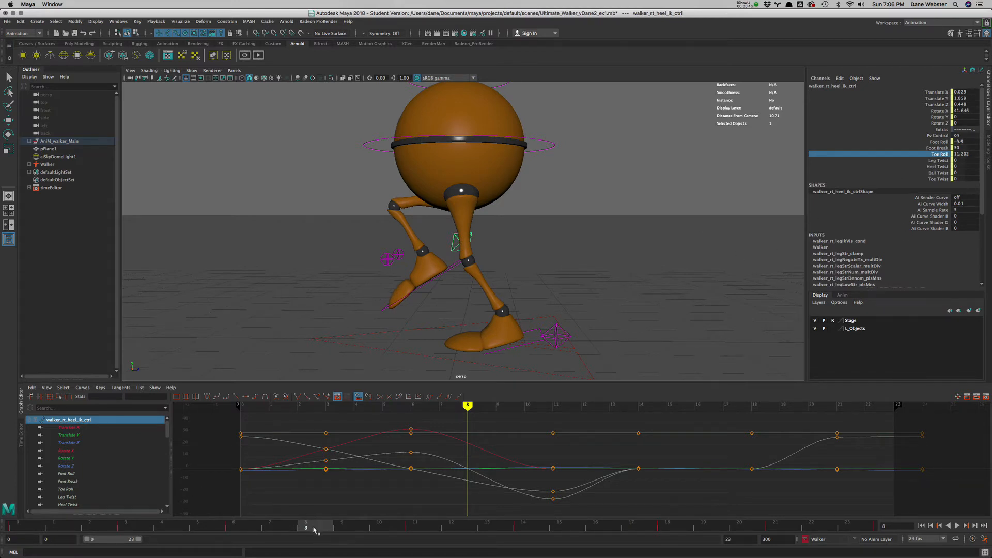
pyautogui.press('s')
# - Compare against the frame 21 high point and raise the main control's Translate Y key at frame 8 to about 0.025 in the Graph Editor
pyautogui.hotkey('alt', 'v')
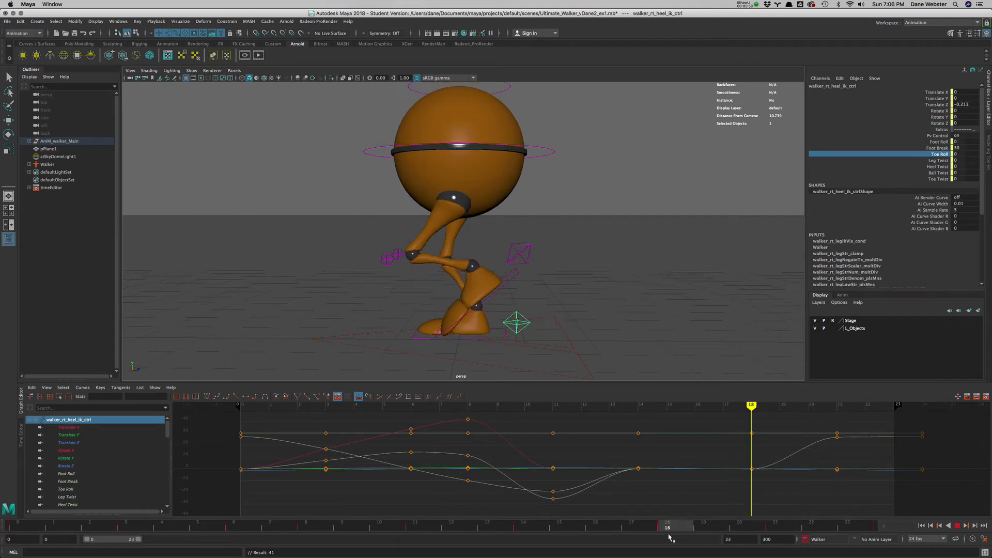
pyautogui.moveTo(666, 526); pyautogui.dragTo(775, 532)
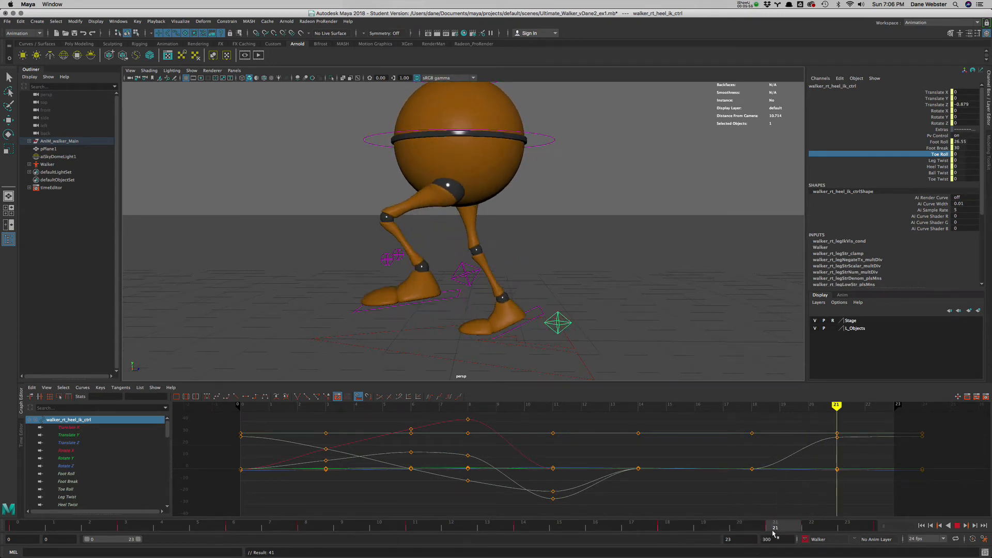
pyautogui.click(539, 132)
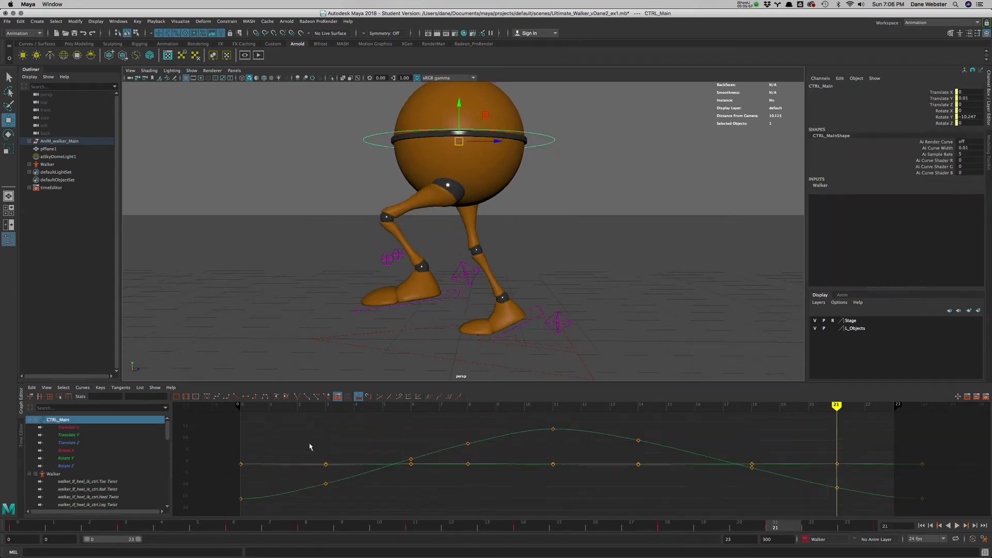
pyautogui.click(68, 436)
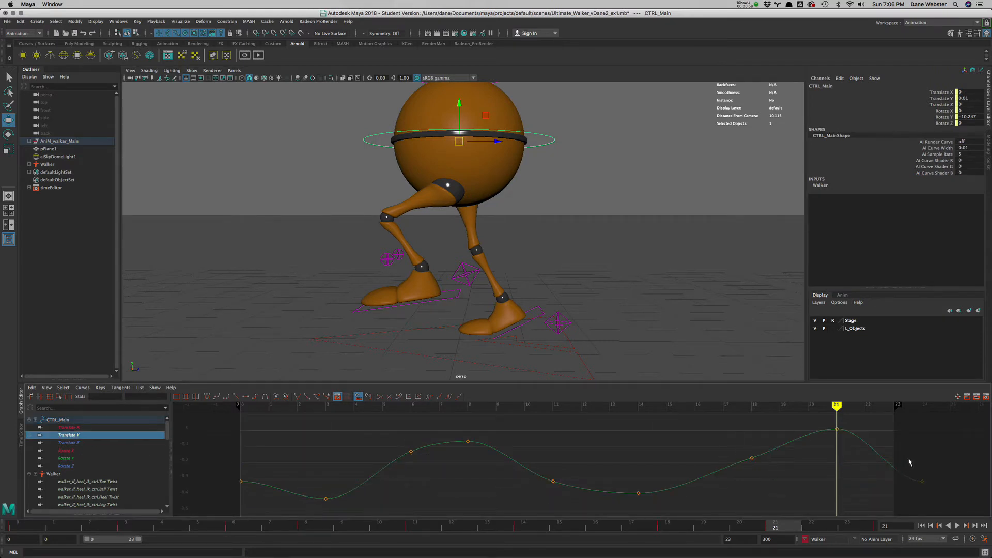
pyautogui.moveTo(459, 423); pyautogui.dragTo(491, 476)
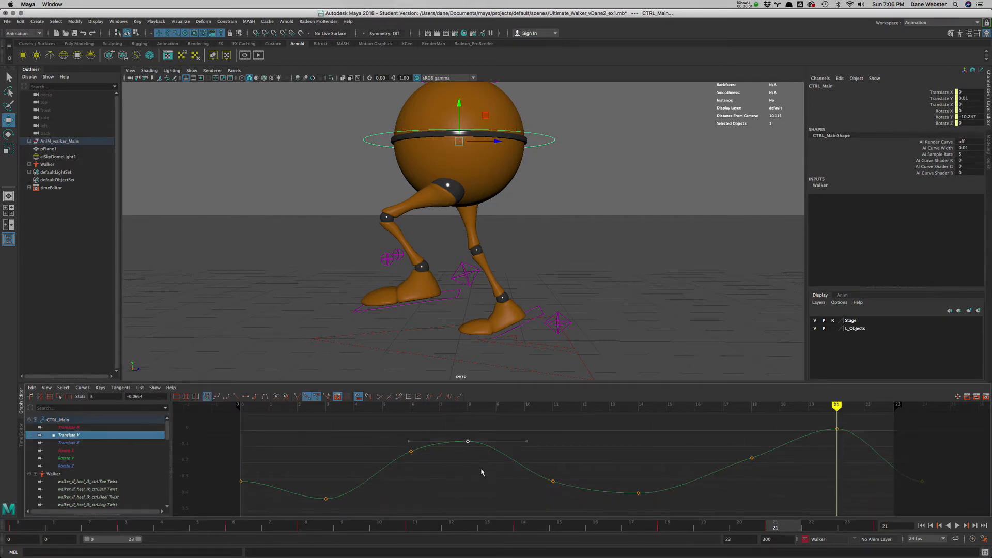
pyautogui.moveTo(475, 462); pyautogui.dragTo(477, 448, button='middle')
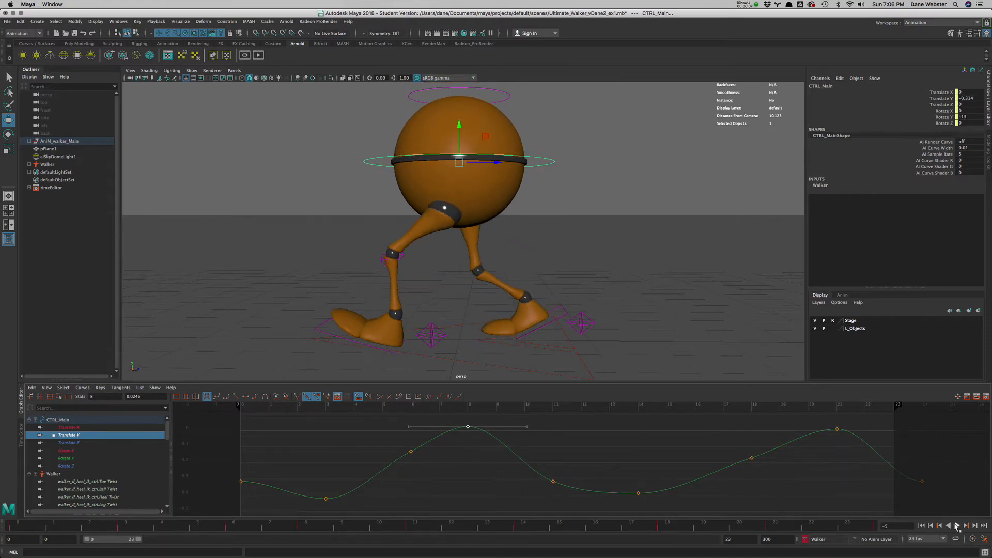
# - Play back the updated walk cycle and scrub through its poses to frame 14
pyautogui.click(957, 526)
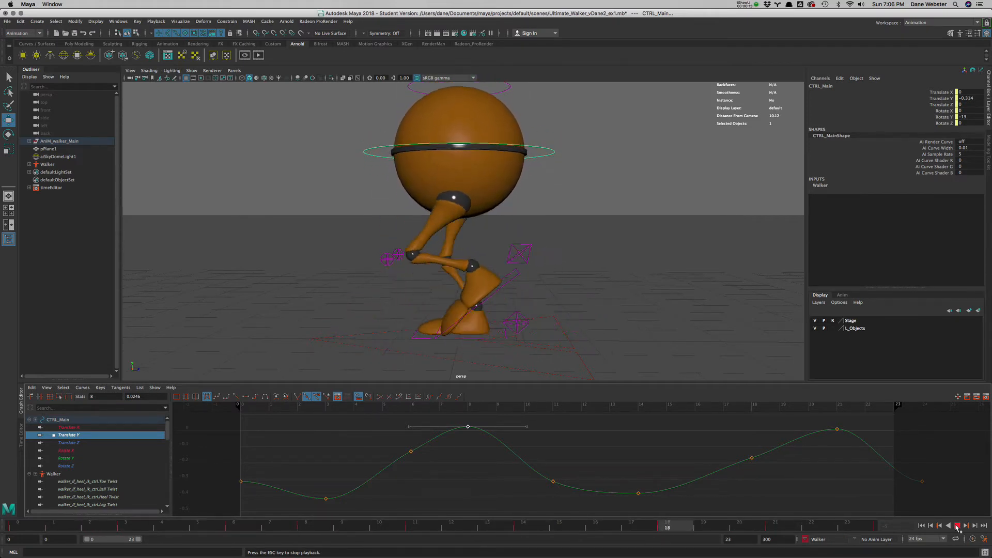
pyautogui.click(958, 526)
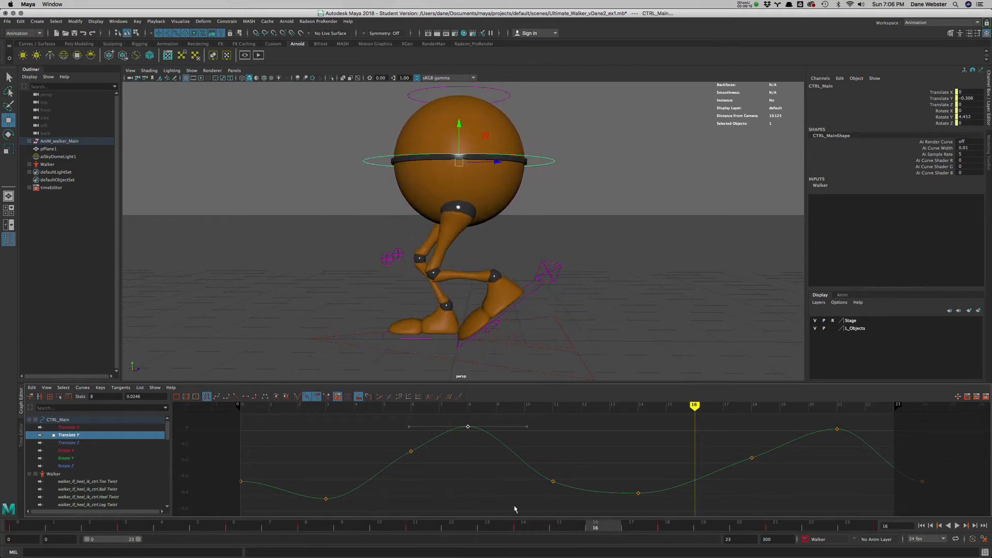
pyautogui.moveTo(240, 528); pyautogui.dragTo(421, 537)
pyautogui.click(530, 537)
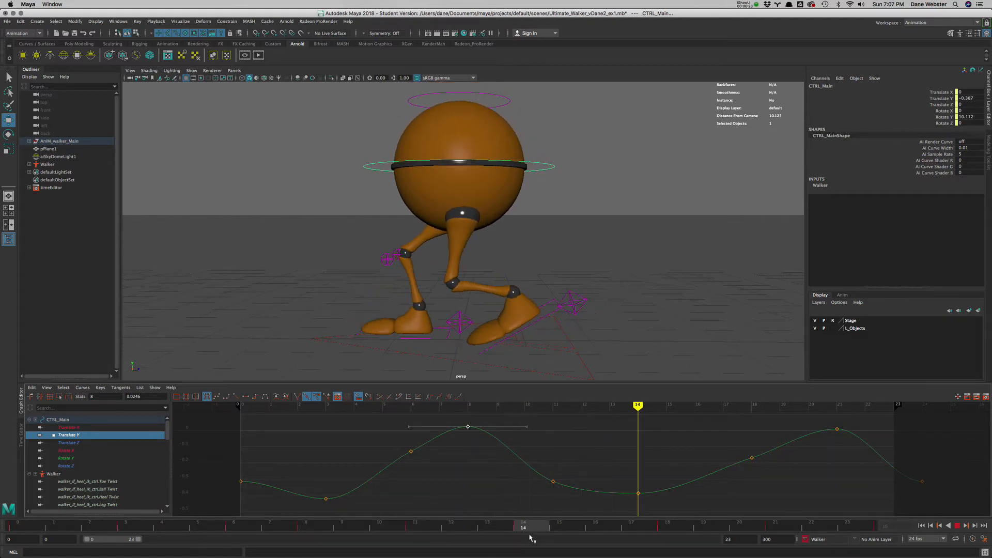
# - Scrub and play back the walk cycle, checking the body motion from side and three-quarter views
pyautogui.moveTo(532, 539); pyautogui.dragTo(850, 526)
pyautogui.click(958, 526)
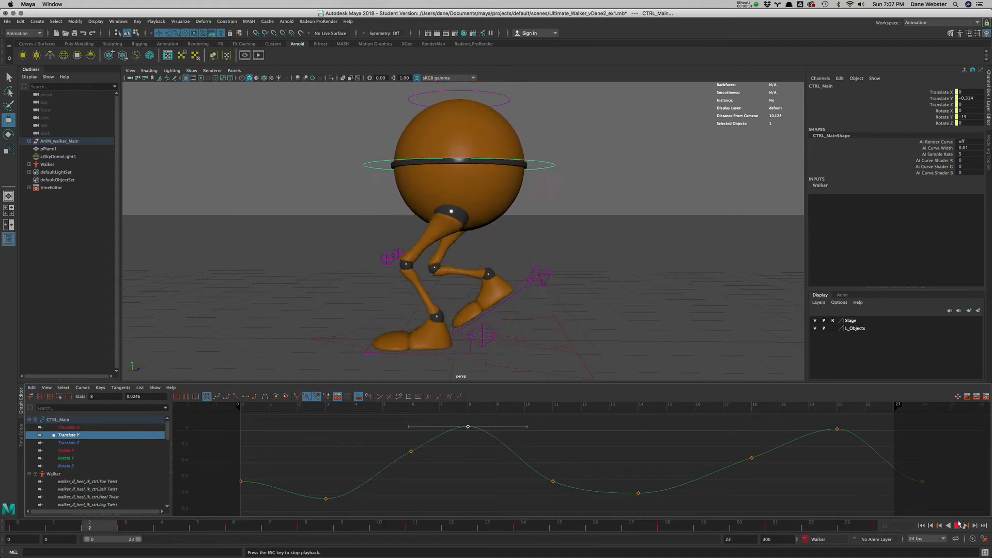
pyautogui.click(959, 525)
pyautogui.keyDown('alt'); pyautogui.moveTo(563, 277); pyautogui.dragTo(517, 263); pyautogui.keyUp('alt')
pyautogui.click(921, 525)
pyautogui.click(957, 525)
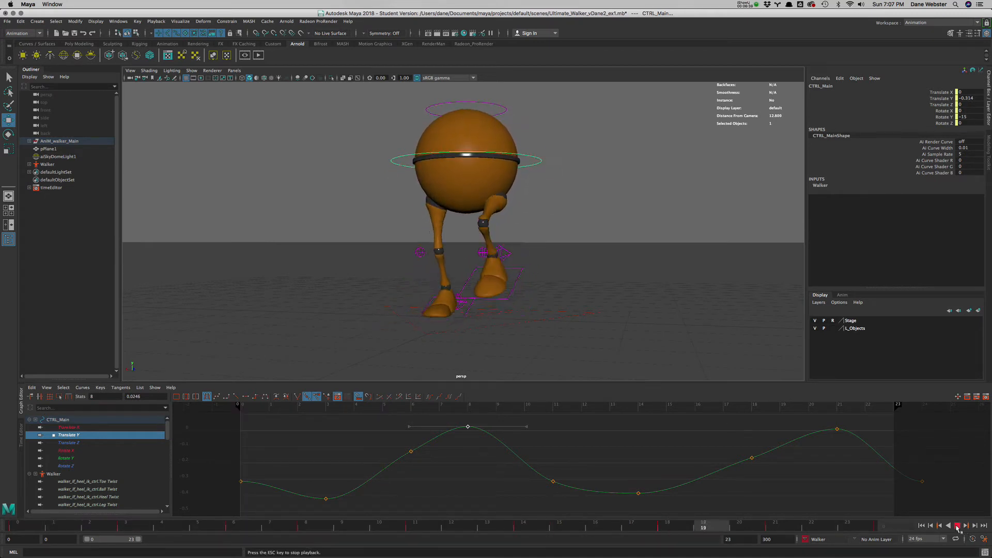
pyautogui.click(956, 526)
pyautogui.keyDown('alt'); pyautogui.moveTo(635, 292); pyautogui.dragTo(644, 313); pyautogui.keyUp('alt')
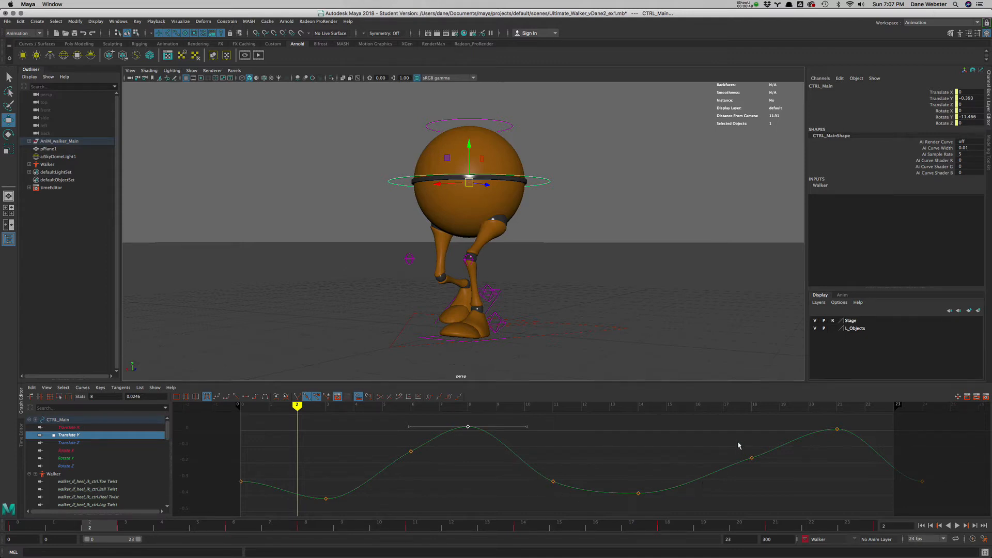
# - Inspect the tangents of the main control's Translate Y keys at frames 18, 3 and 14
pyautogui.click(752, 457)
pyautogui.moveTo(715, 499); pyautogui.dragTo(716, 501, button='middle')
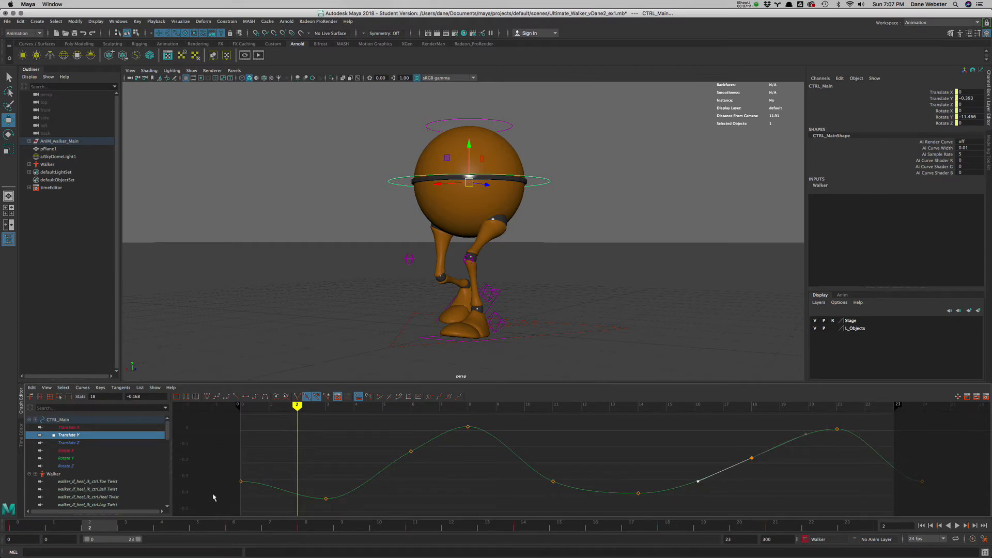
pyautogui.click(325, 497)
pyautogui.moveTo(623, 463); pyautogui.dragTo(655, 525)
# - Try linear tangents on the main control's Translate Y keys at frames 0 and 24, and undo the change
pyautogui.moveTo(902, 455); pyautogui.dragTo(947, 509)
pyautogui.moveTo(261, 470); pyautogui.dragTo(217, 506)
pyautogui.moveTo(907, 448); pyautogui.dragTo(940, 496)
pyautogui.moveTo(230, 457); pyautogui.dragTo(260, 499)
pyautogui.moveTo(920, 476); pyautogui.dragTo(941, 509)
pyautogui.keyDown('shift'); pyautogui.moveTo(230, 461); pyautogui.dragTo(268, 507); pyautogui.keyUp('shift')
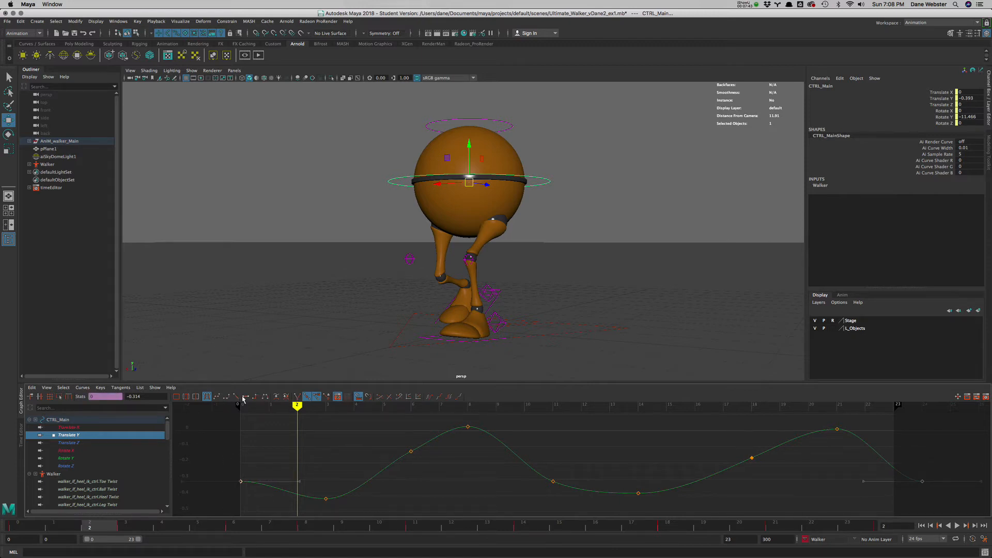
pyautogui.click(236, 396)
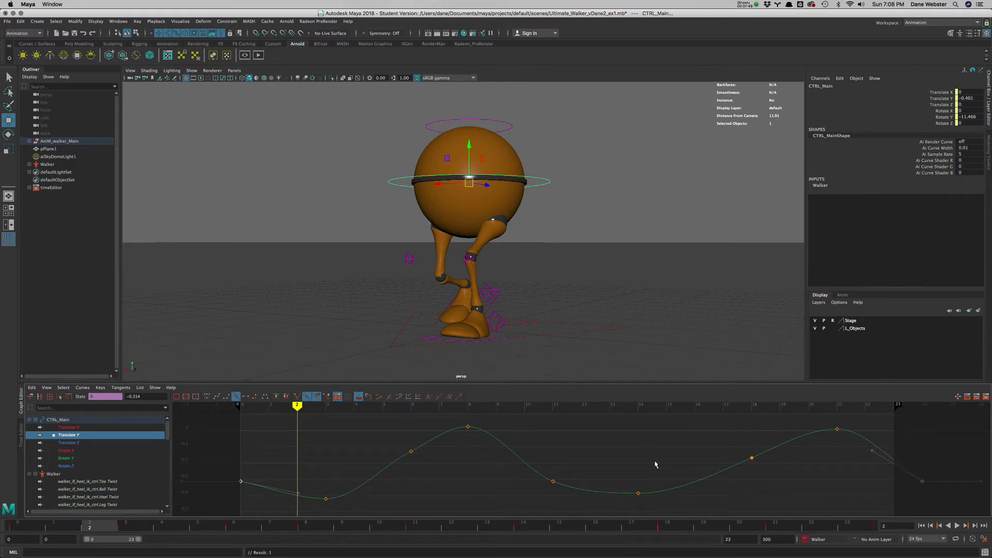
pyautogui.hotkey('ctrl', 'z')
# - Angle the Translate Y tangents at frames 0 and 24 together steeply downward so the body's drop flows through the loop point
pyautogui.moveTo(285, 459); pyautogui.dragTo(312, 489)
pyautogui.moveTo(903, 463); pyautogui.dragTo(932, 492)
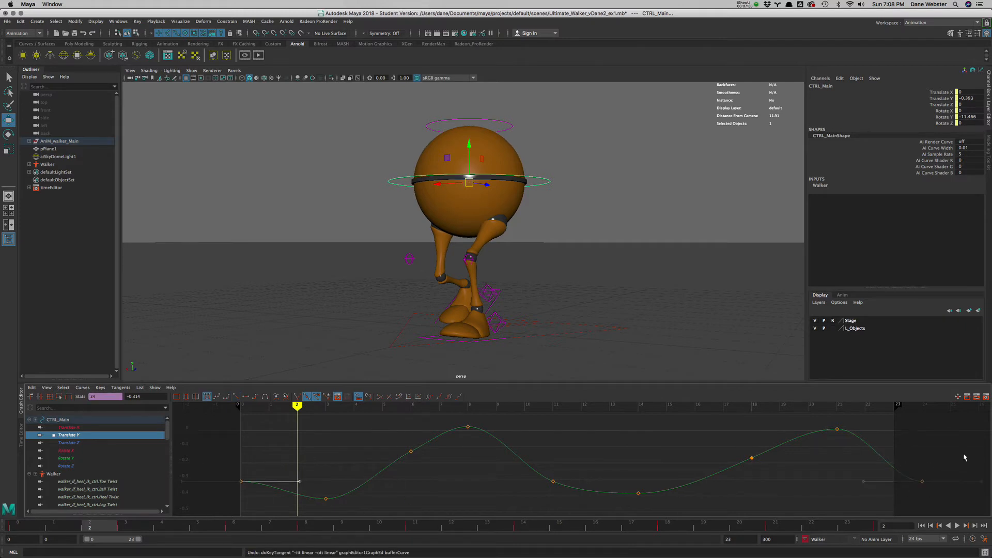
pyautogui.moveTo(220, 452); pyautogui.dragTo(251, 500)
pyautogui.moveTo(288, 467); pyautogui.dragTo(307, 493)
pyautogui.moveTo(906, 455); pyautogui.dragTo(941, 498)
pyautogui.moveTo(960, 449); pyautogui.dragTo(988, 493)
pyautogui.scroll(-6, 653, 478)
pyautogui.keyDown('alt'); pyautogui.moveTo(632, 475); pyautogui.dragTo(531, 469, button='middle'); pyautogui.keyUp('alt')
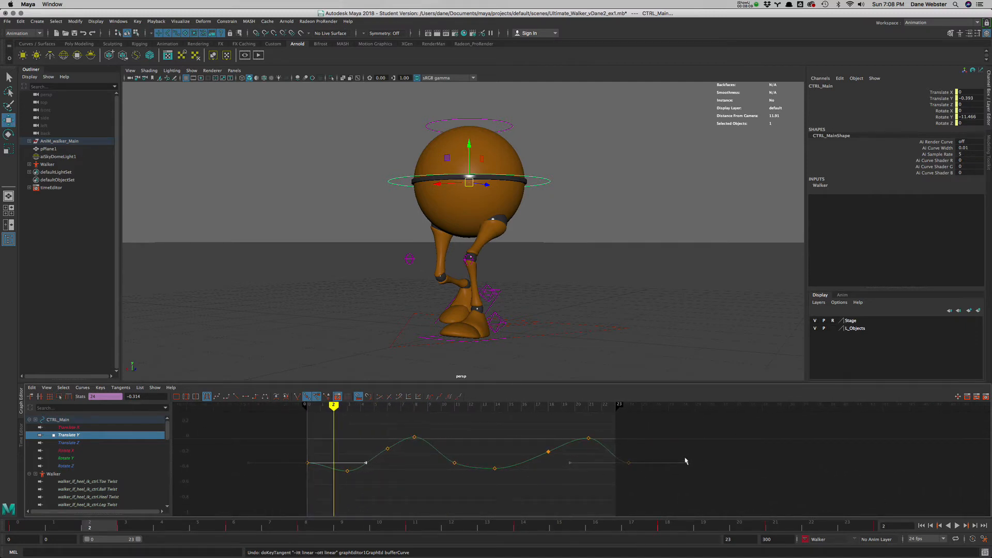
pyautogui.moveTo(684, 461); pyautogui.dragTo(665, 490)
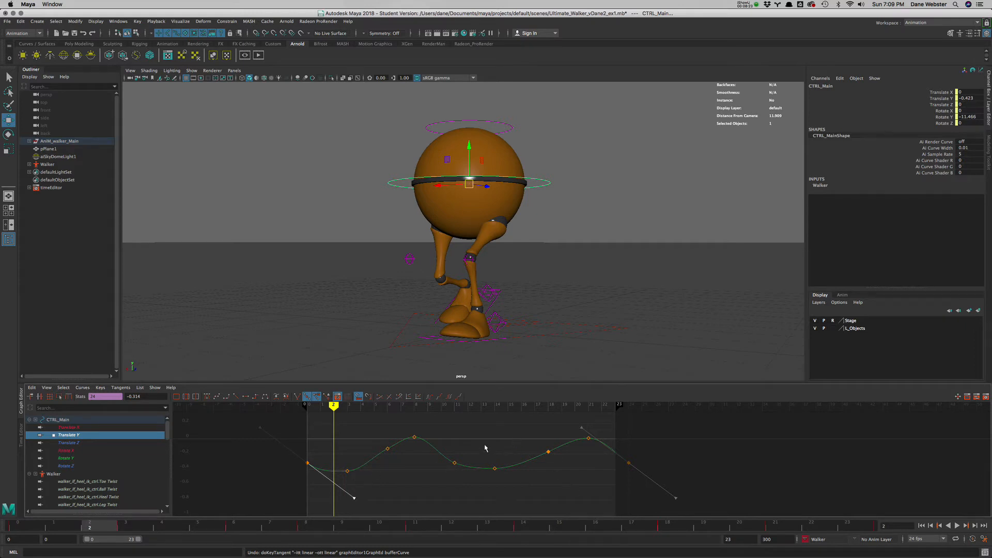
# - Lower the main control's Translate Y key at frame 14 to about -0.428 and play back the cycle
pyautogui.click(494, 469)
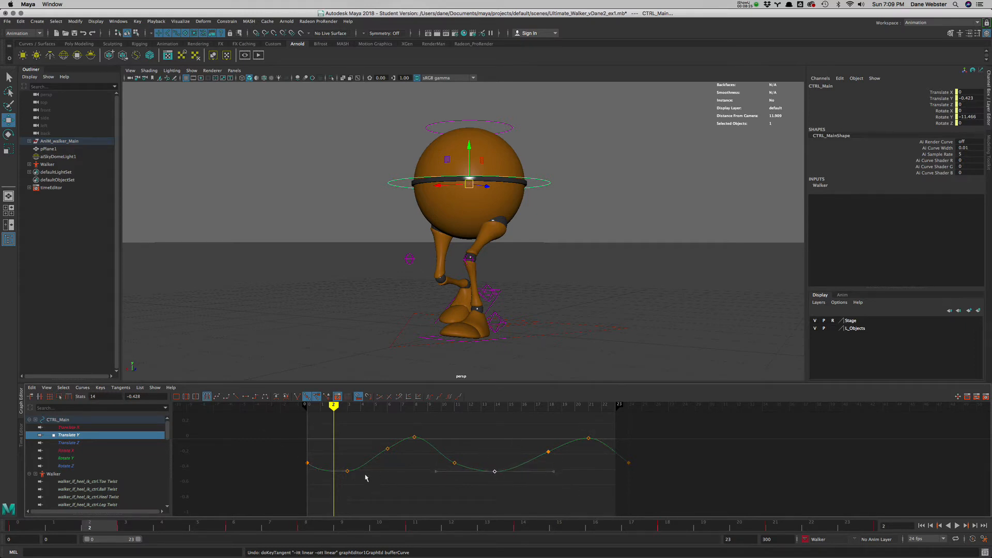
pyautogui.moveTo(341, 458); pyautogui.dragTo(369, 491)
pyautogui.click(495, 471)
pyautogui.click(956, 526)
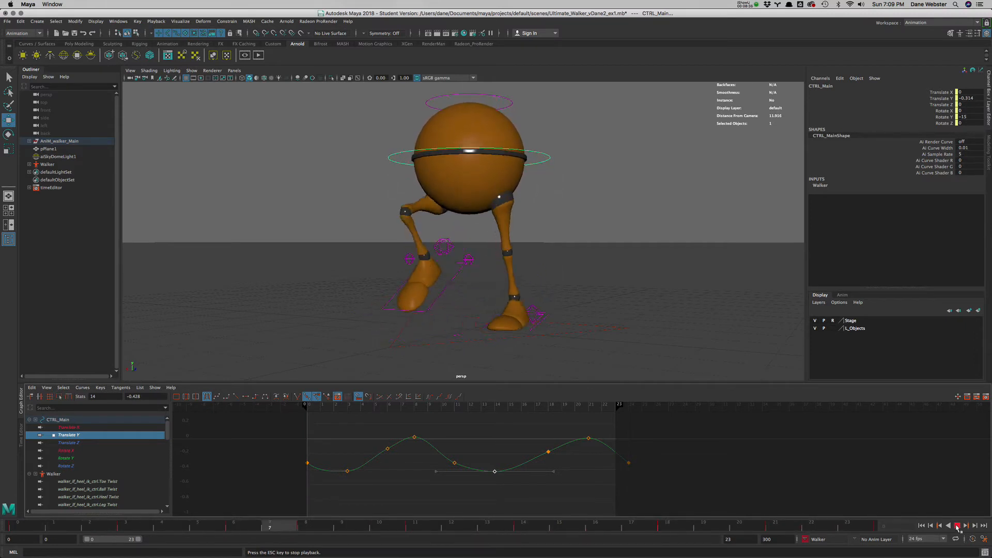
pyautogui.keyDown('alt'); pyautogui.moveTo(624, 268); pyautogui.dragTo(594, 270); pyautogui.keyUp('alt')
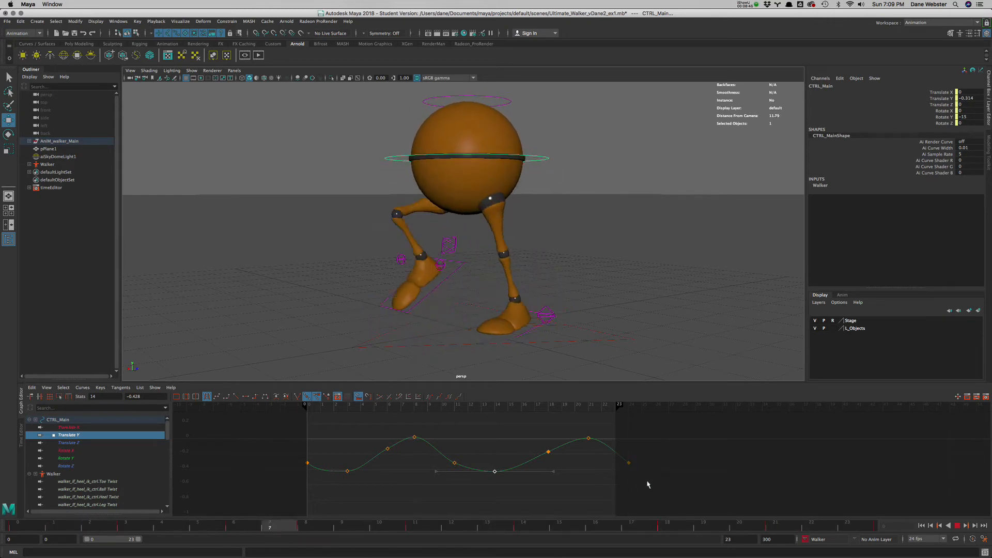
# - Make the downward slope of the Translate Y tangents at frames 0 and 24 slightly shallower
pyautogui.click(308, 462)
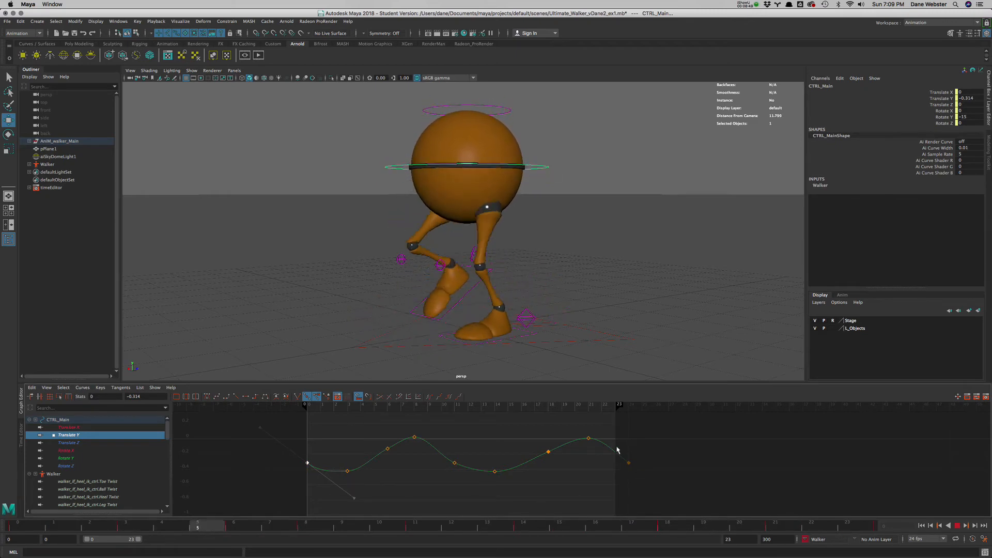
pyautogui.keyDown('shift'); pyautogui.moveTo(618, 449); pyautogui.dragTo(661, 510); pyautogui.keyUp('shift')
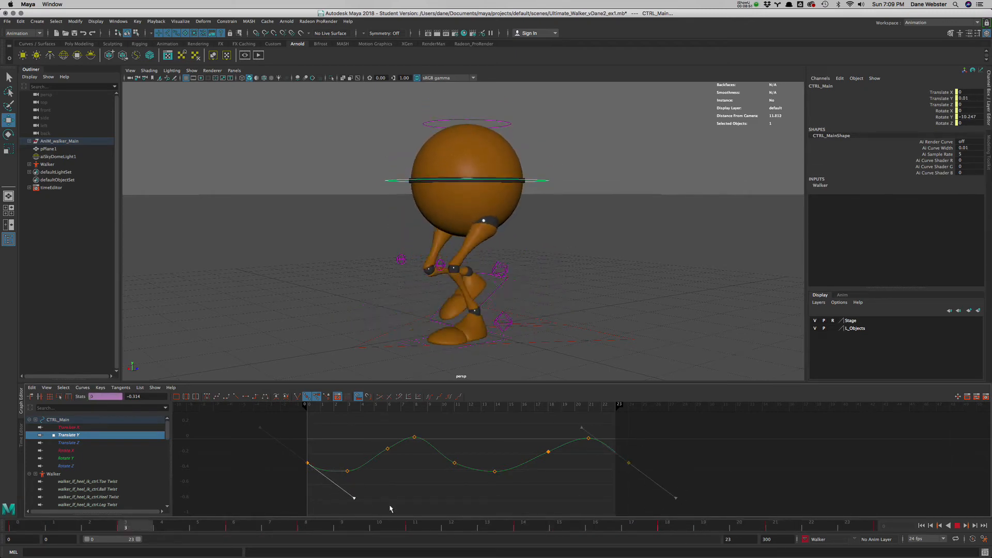
pyautogui.moveTo(395, 504); pyautogui.dragTo(397, 498, button='middle')
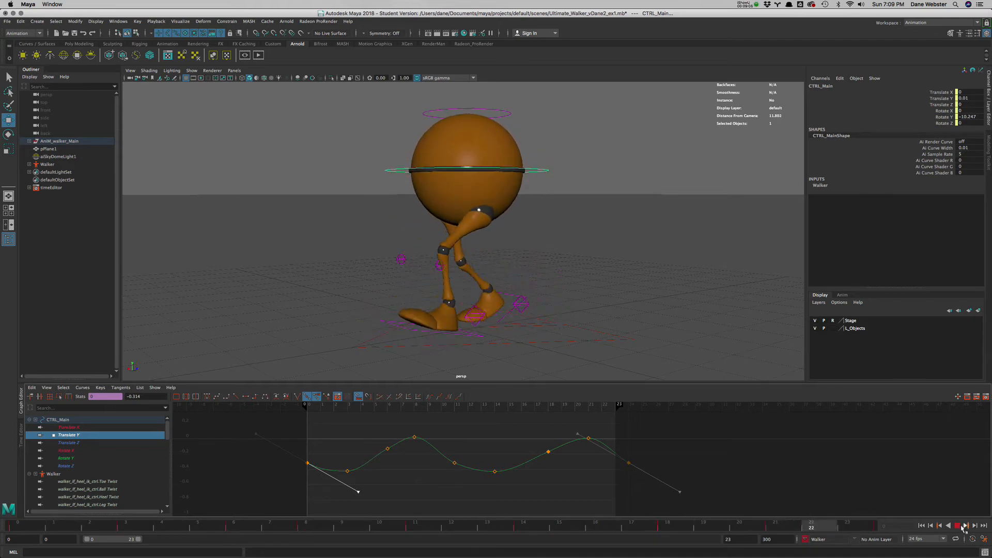
# - Review the smoothed walk cycle in playback from the front and the side
pyautogui.press('Escape')
pyautogui.moveTo(565, 317)
pyautogui.keyDown('alt'); pyautogui.mouseDown()
pyautogui.moveTo(518, 271)
pyautogui.moveTo(530, 274)
pyautogui.mouseUp(); pyautogui.keyUp('alt')
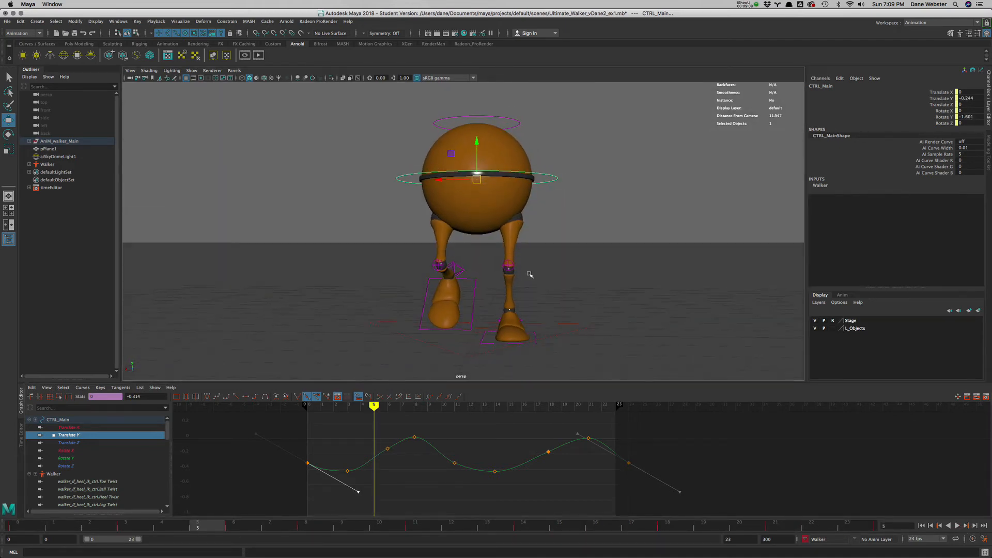
pyautogui.click(957, 525)
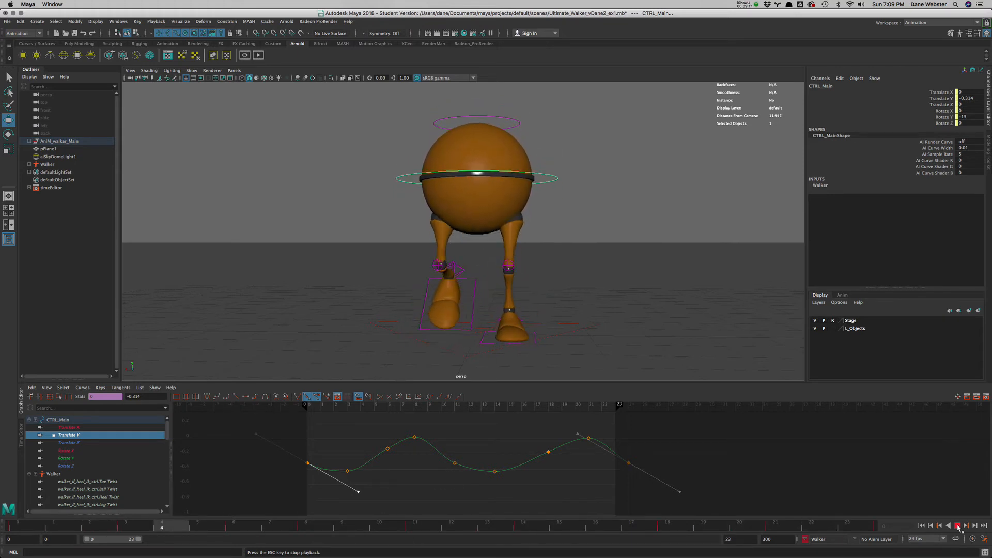
pyautogui.click(957, 526)
pyautogui.keyDown('alt'); pyautogui.moveTo(540, 288); pyautogui.dragTo(473, 286); pyautogui.keyUp('alt')
pyautogui.keyDown('alt'); pyautogui.moveTo(473, 285); pyautogui.dragTo(484, 304, button='middle'); pyautogui.keyUp('alt')
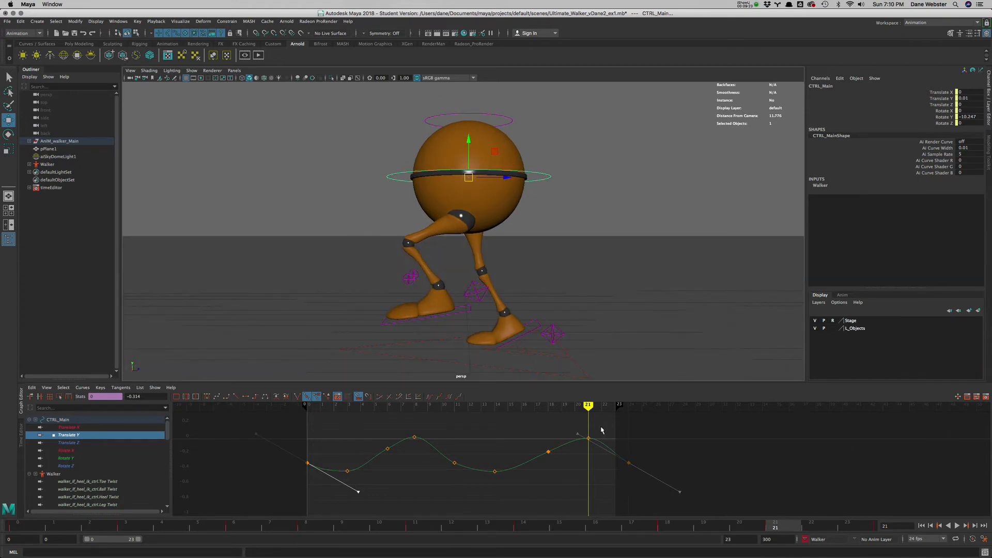
pyautogui.click(921, 526)
pyautogui.click(957, 525)
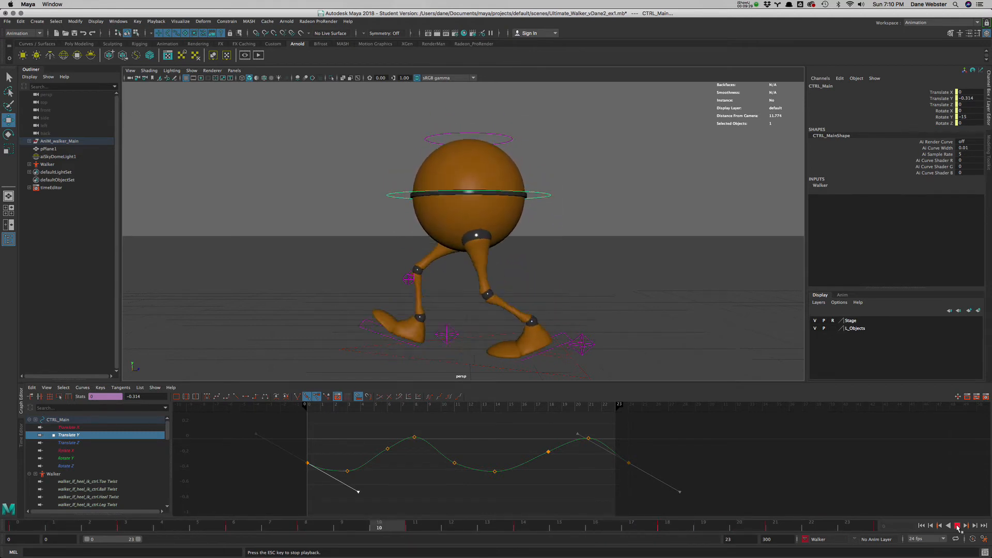
pyautogui.click(957, 525)
# - Examine the pose at frame 6 from the front, and replay and scrub the cycle from that view
pyautogui.click(259, 528)
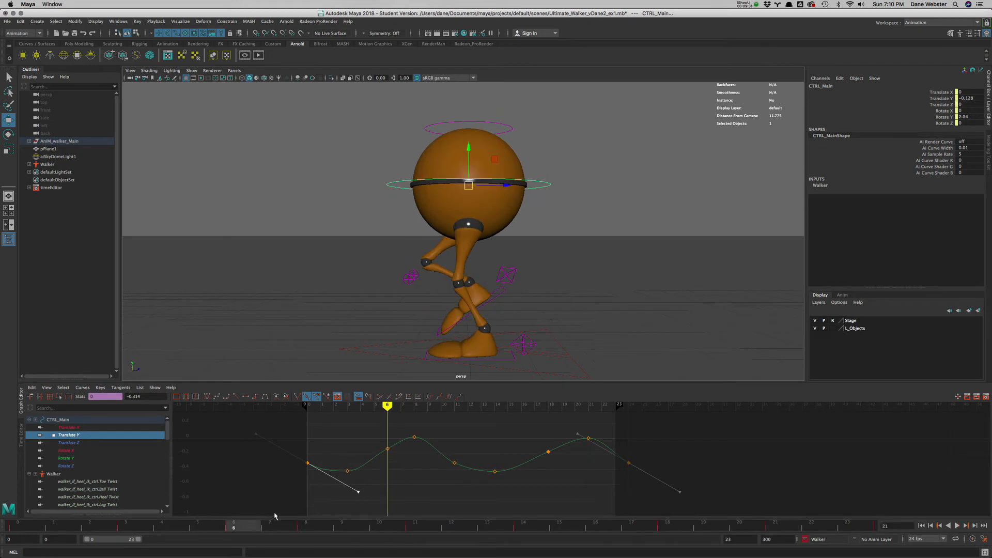
pyautogui.keyDown('alt'); pyautogui.moveTo(443, 250); pyautogui.dragTo(509, 258); pyautogui.keyUp('alt')
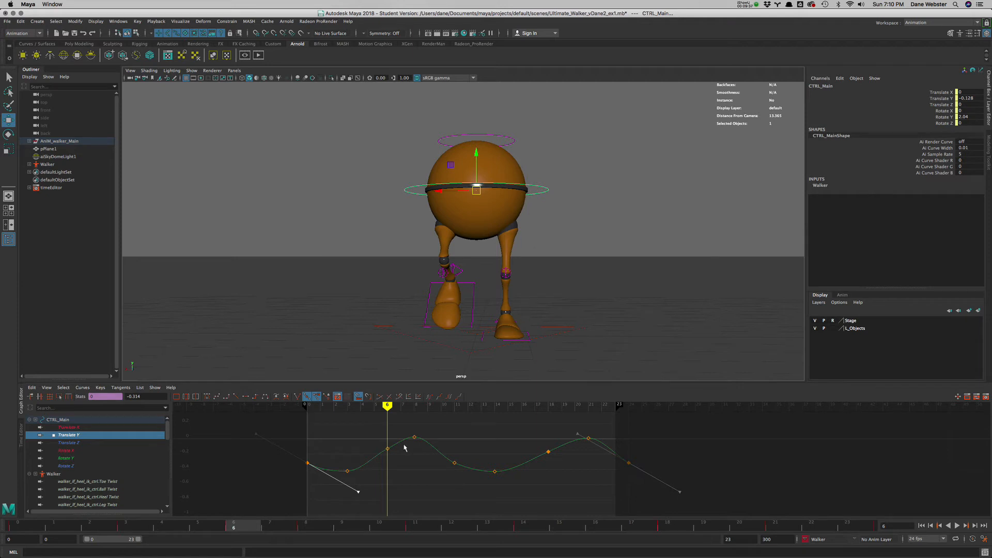
pyautogui.click(958, 525)
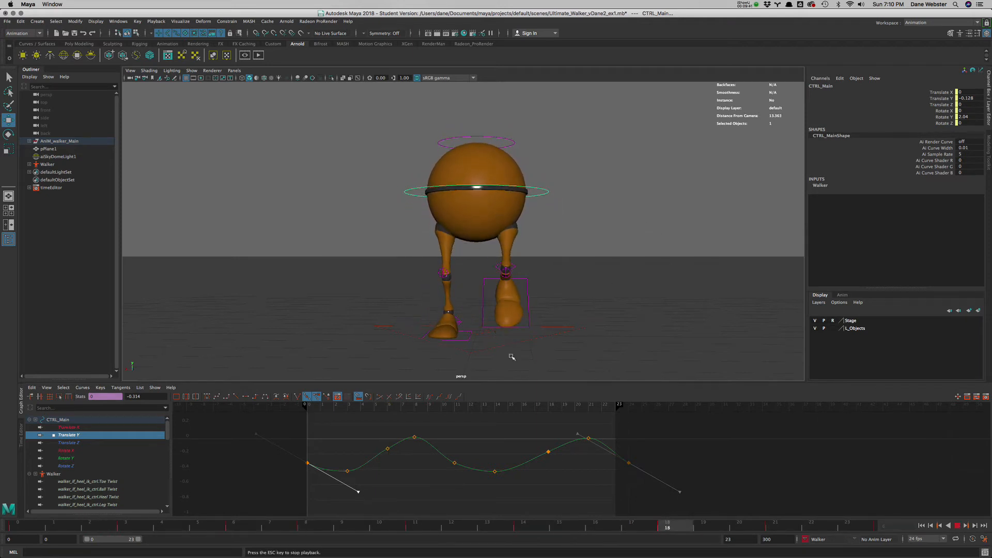
pyautogui.click(957, 525)
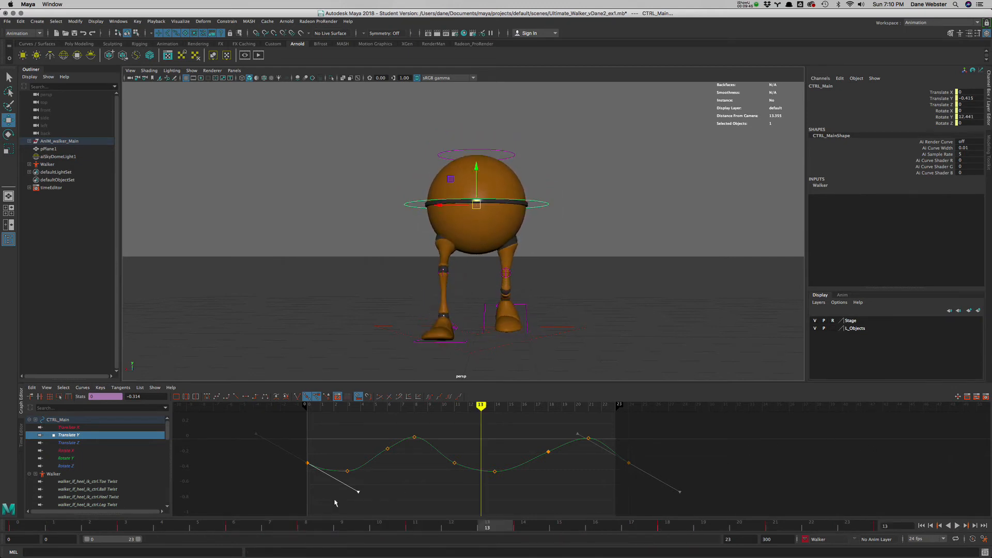
pyautogui.hotkey('alt', 'v')
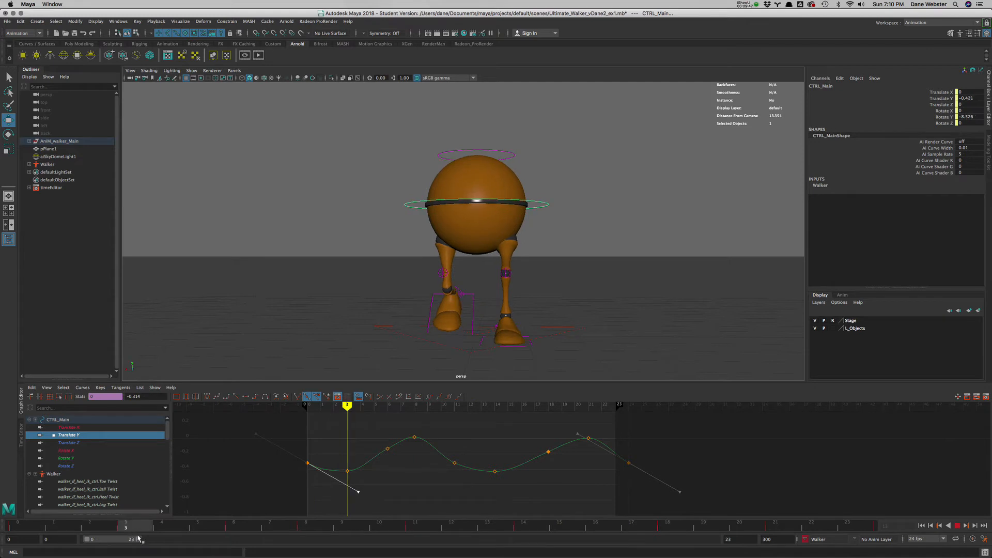
pyautogui.press('Escape')
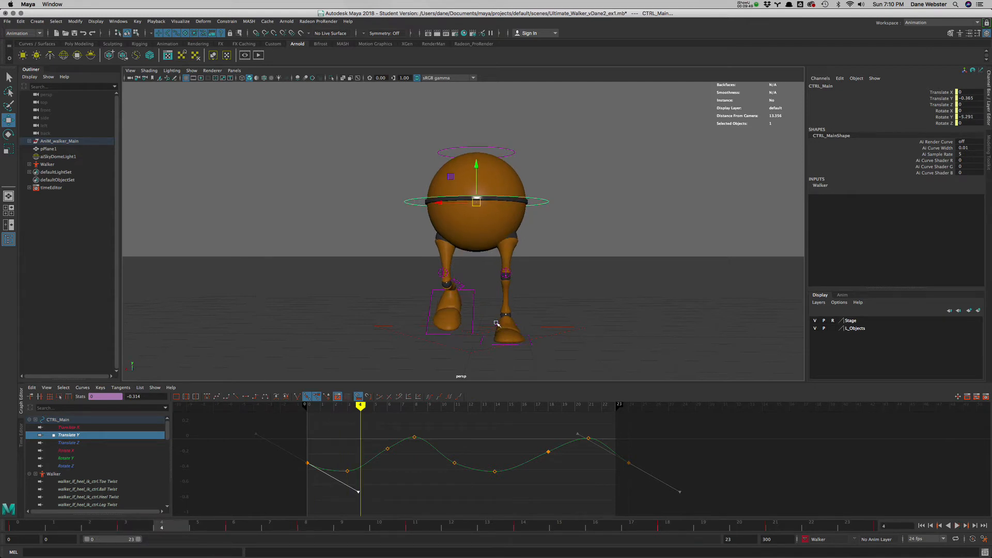
# - Select the left heel control and isolate its Translate X curve in the Graph Editor, showing time beyond the keyed range
pyautogui.click(496, 323)
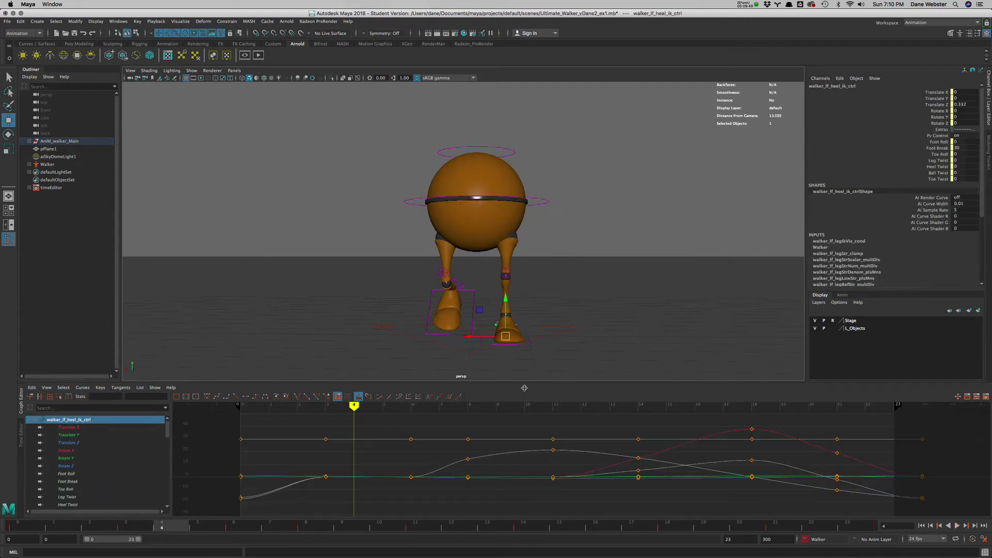
pyautogui.click(79, 427)
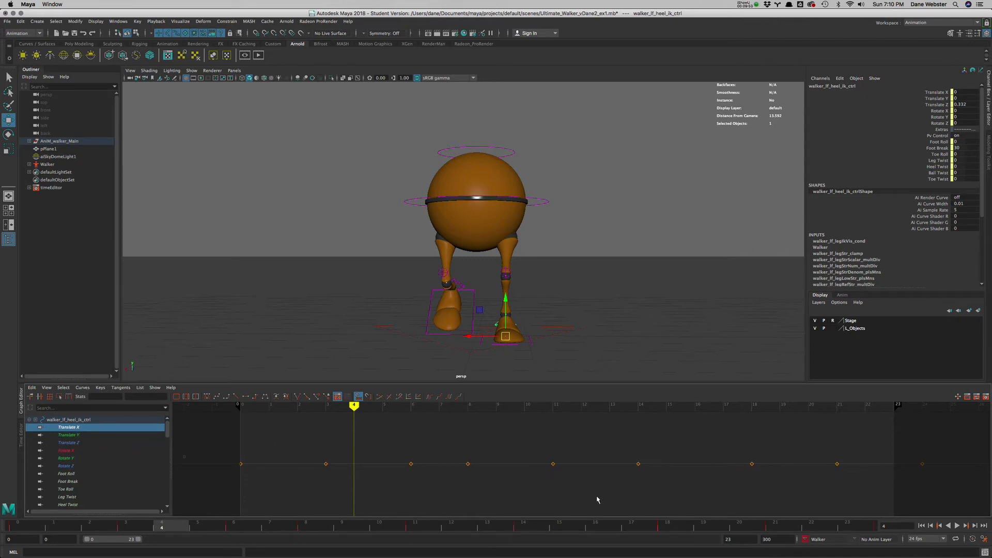
pyautogui.scroll(-10, 597, 498)
pyautogui.keyDown('alt'); pyautogui.moveTo(595, 495); pyautogui.dragTo(506, 485, button='middle'); pyautogui.keyUp('alt')
pyautogui.scroll(-8, 511, 487)
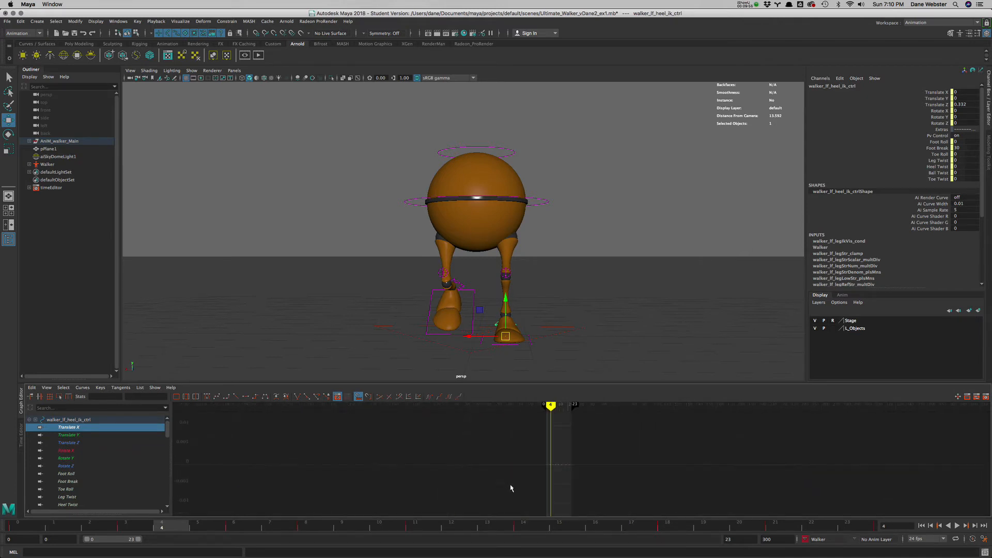
pyautogui.scroll(4, 565, 485)
pyautogui.keyDown('alt'); pyautogui.moveTo(567, 487); pyautogui.dragTo(524, 483, button='middle'); pyautogui.keyUp('alt')
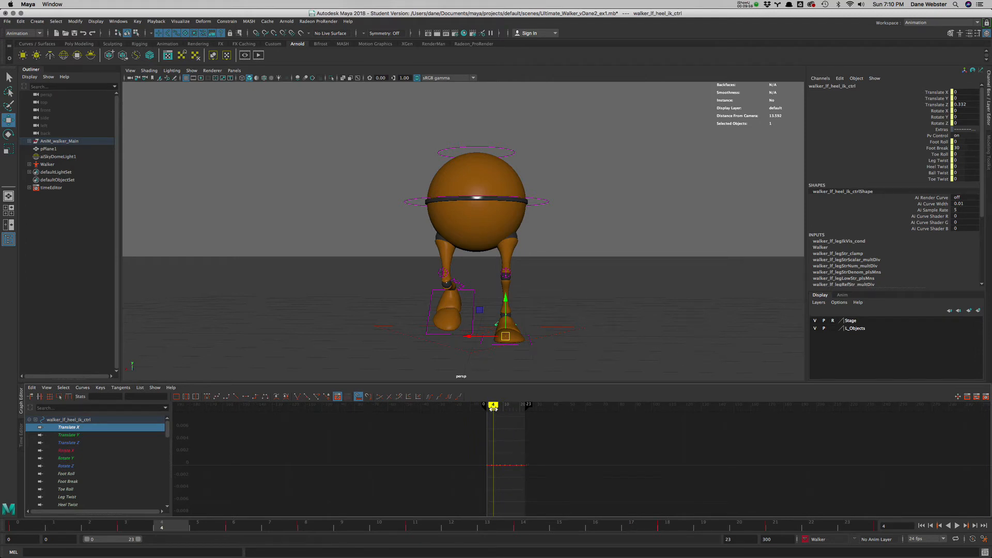
# - Play the cycle, move the current time to frame -53, and examine the left heel's Translate X curve within and beyond its keyed range
pyautogui.hotkey('alt', 'v')
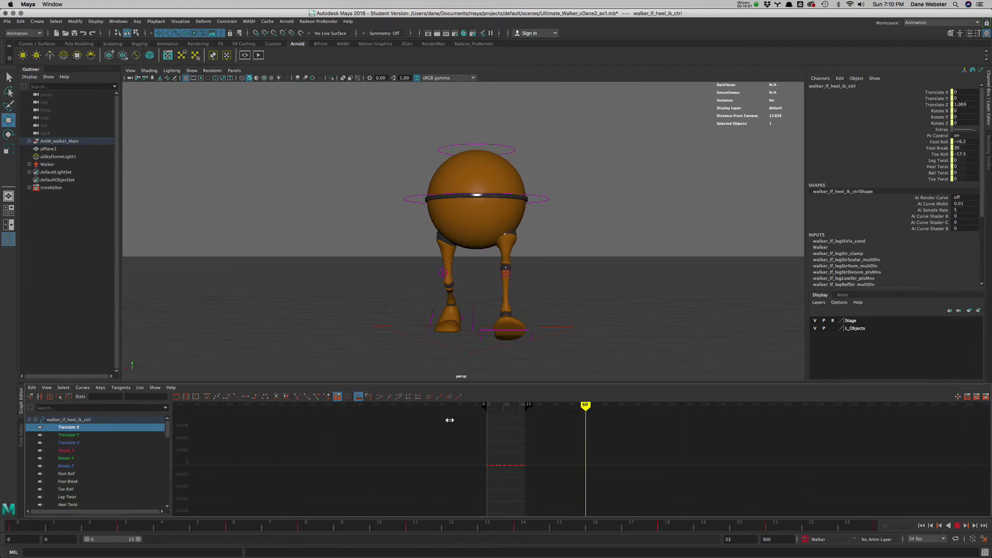
pyautogui.moveTo(450, 420); pyautogui.dragTo(399, 420)
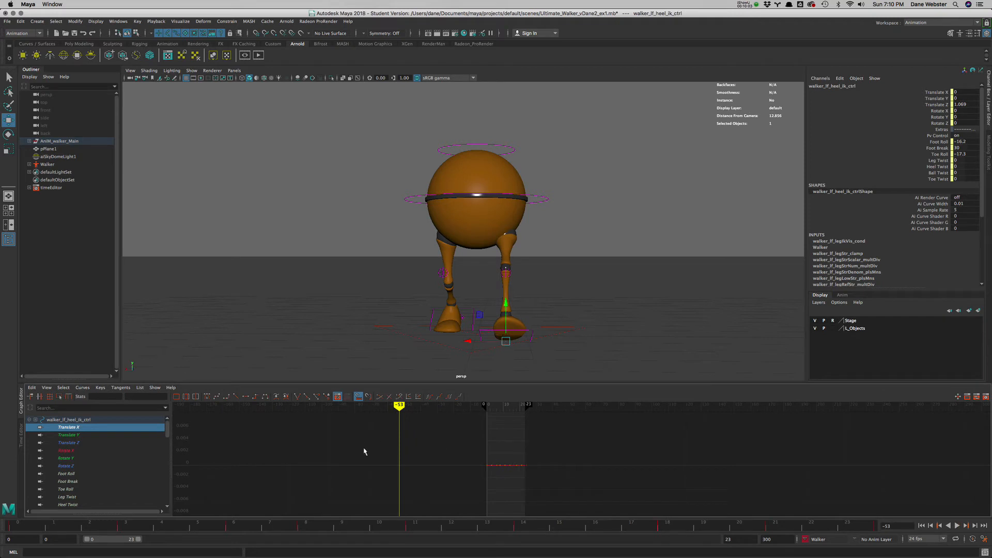
pyautogui.scroll(-10, 365, 451)
pyautogui.scroll(4, 523, 456)
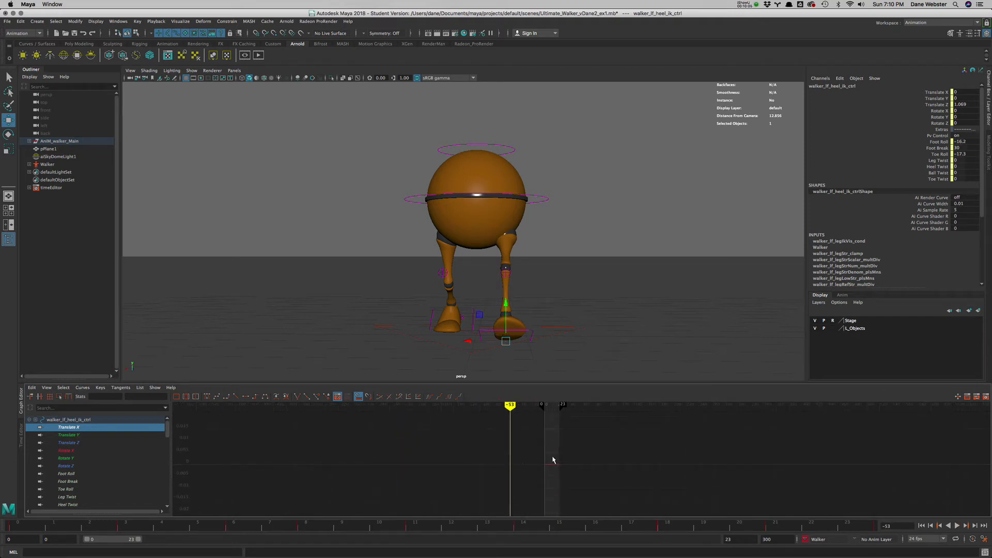
pyautogui.keyDown('alt'); pyautogui.moveTo(553, 459); pyautogui.dragTo(456, 464, button='middle'); pyautogui.keyUp('alt')
pyautogui.press('f')
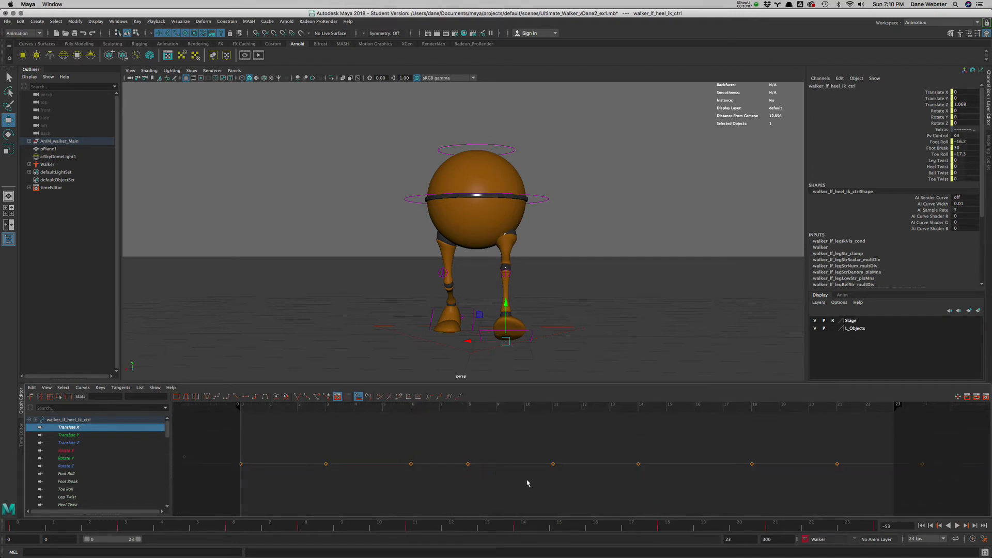
pyautogui.scroll(-20, 527, 482)
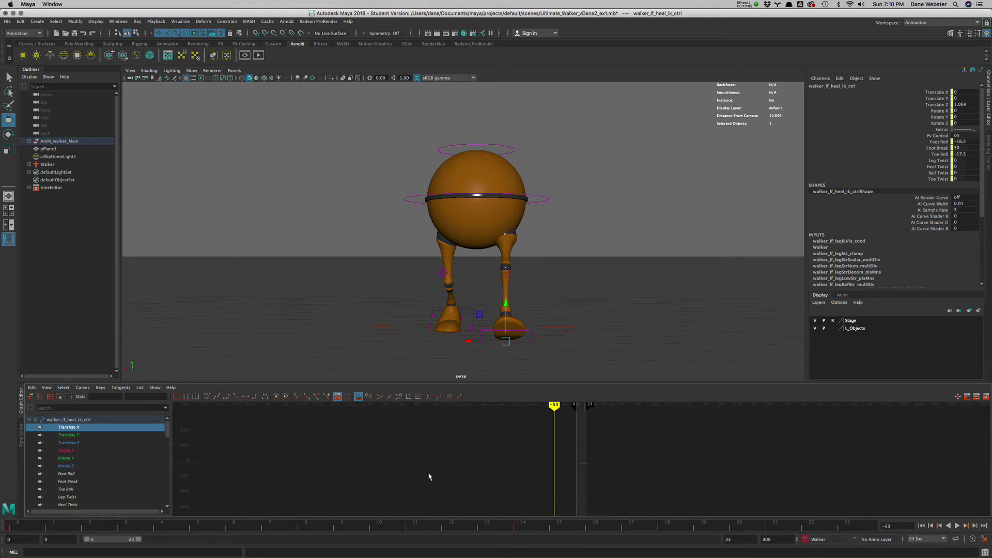
# - Select all of the left heel control's Translate X keys and lower them together to about -0.148 to bring the foot inward
pyautogui.moveTo(567, 449); pyautogui.dragTo(628, 491)
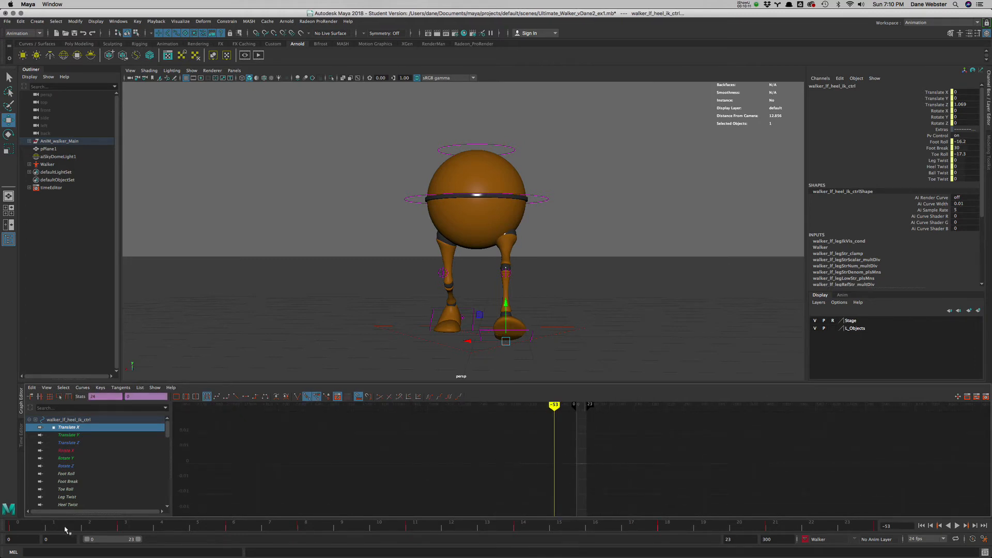
pyautogui.hotkey('alt', 'v')
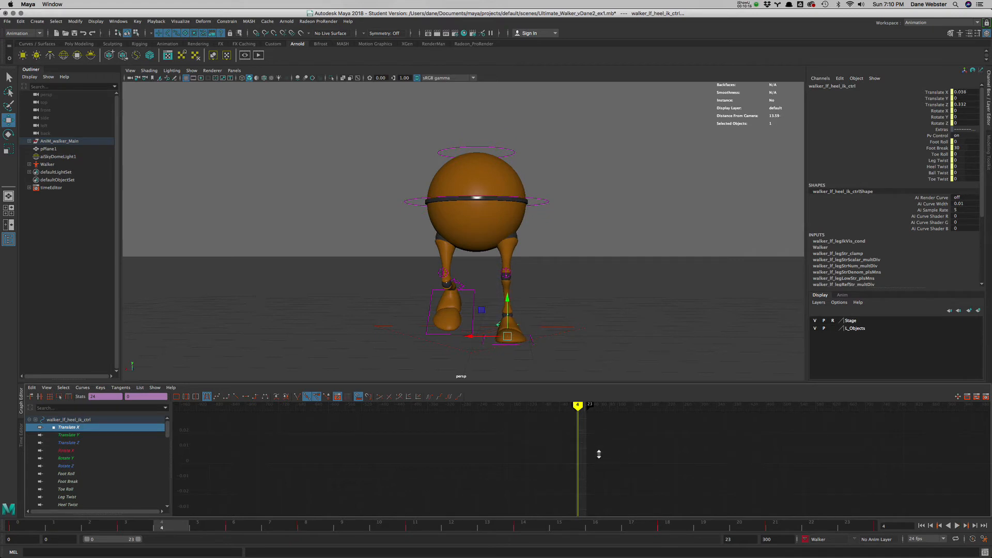
pyautogui.keyDown('shift'); pyautogui.moveTo(599, 454); pyautogui.dragTo(598, 505, button='middle'); pyautogui.keyUp('shift')
pyautogui.scroll(-5, 610, 495)
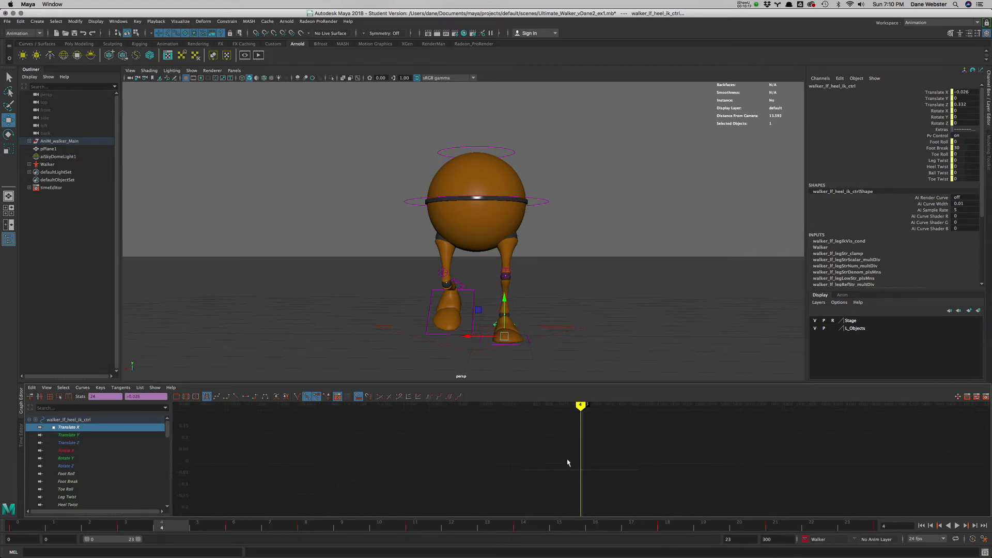
pyautogui.keyDown('shift'); pyautogui.moveTo(600, 491); pyautogui.dragTo(607, 536, button='middle'); pyautogui.keyUp('shift')
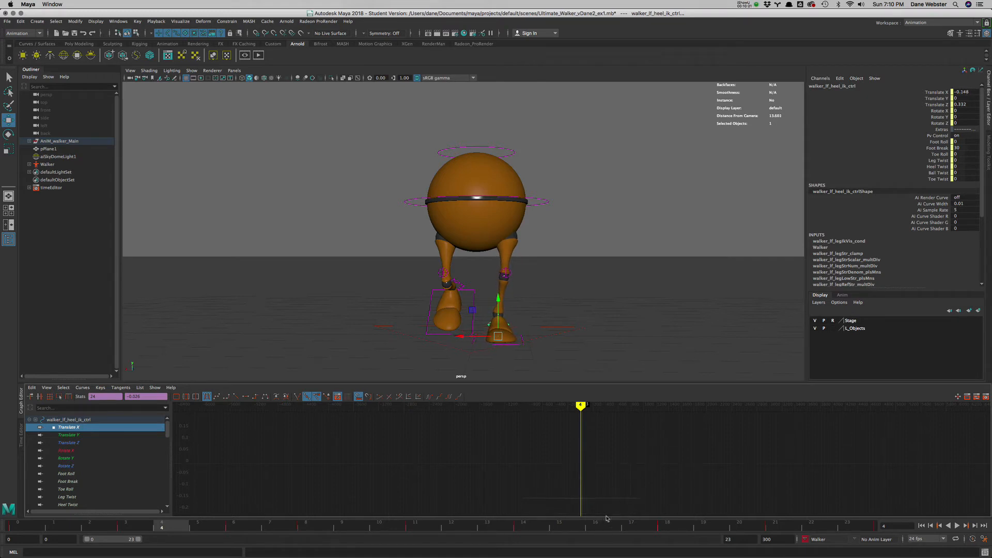
# - Lower the left heel's whole Translate X curve further, to about -0.206
pyautogui.moveTo(606, 478)
pyautogui.keyDown('alt'); pyautogui.mouseDown(button='middle')
pyautogui.moveTo(598, 440)
pyautogui.moveTo(545, 462)
pyautogui.moveTo(592, 467)
pyautogui.mouseUp(button='middle'); pyautogui.keyUp('alt')
pyautogui.scroll(10, 545, 462)
pyautogui.press('f')
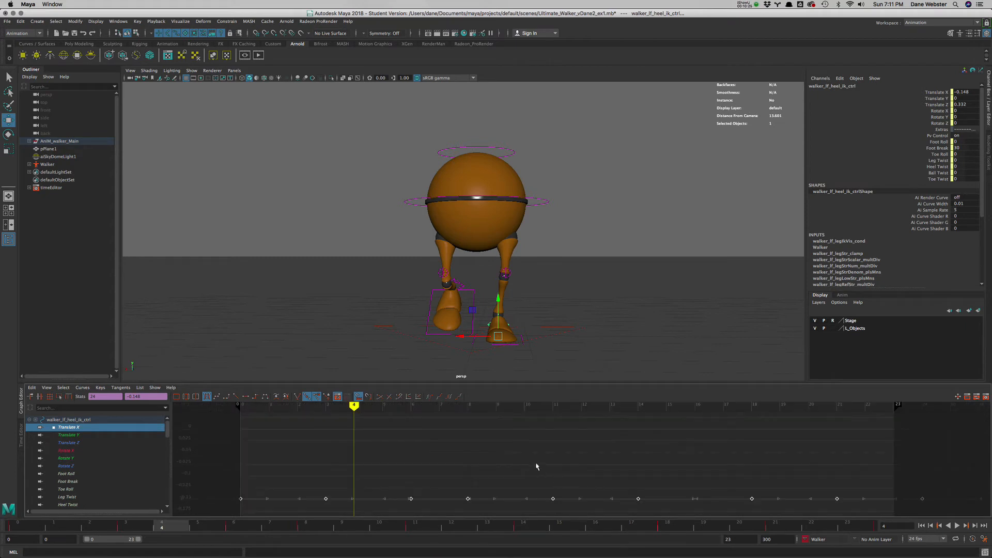
pyautogui.scroll(-5, 516, 459)
pyautogui.keyDown('alt'); pyautogui.moveTo(542, 442); pyautogui.dragTo(529, 426, button='middle'); pyautogui.keyUp('alt')
pyautogui.moveTo(381, 444); pyautogui.dragTo(826, 497)
pyautogui.keyDown('shift'); pyautogui.moveTo(631, 497); pyautogui.dragTo(631, 506, button='middle'); pyautogui.keyUp('shift')
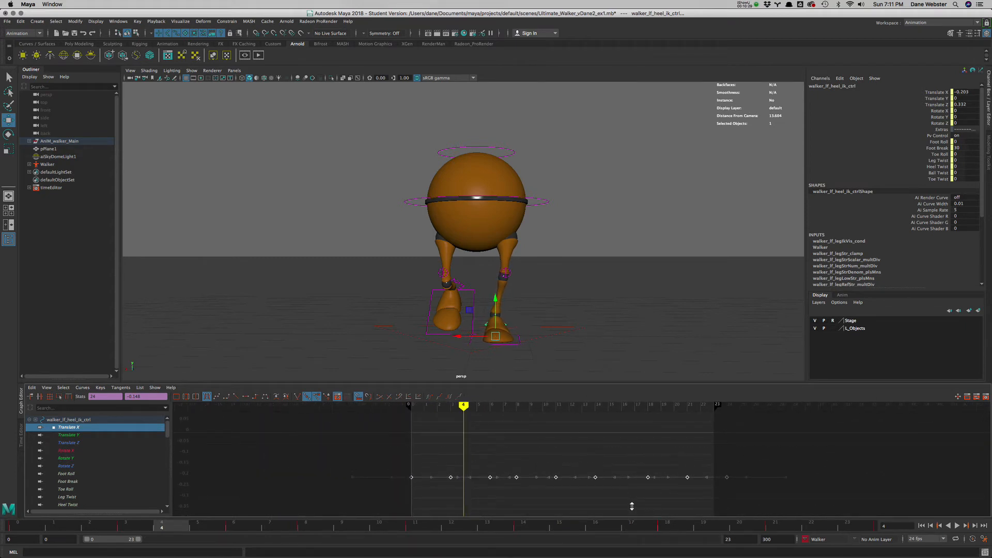
pyautogui.scroll(-3, 612, 465)
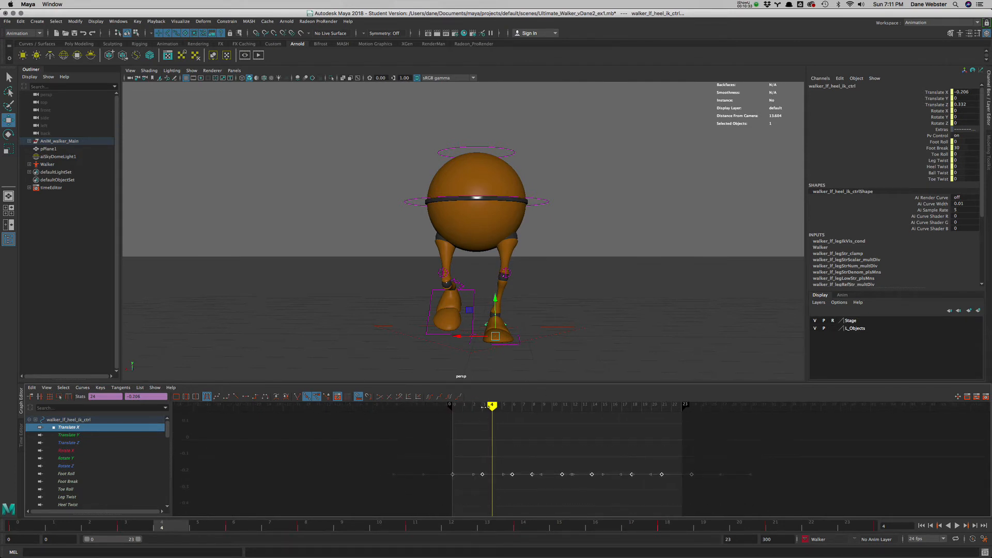
# - Raise the left heel's Translate X keys at frames 18 and 21 to about -0.092 and angle their tangents into a rounded peak
pyautogui.moveTo(484, 407)
pyautogui.mouseDown()
pyautogui.moveTo(410, 412)
pyautogui.moveTo(695, 414)
pyautogui.moveTo(567, 414)
pyautogui.moveTo(657, 416)
pyautogui.moveTo(567, 425)
pyautogui.moveTo(634, 423)
pyautogui.mouseUp()
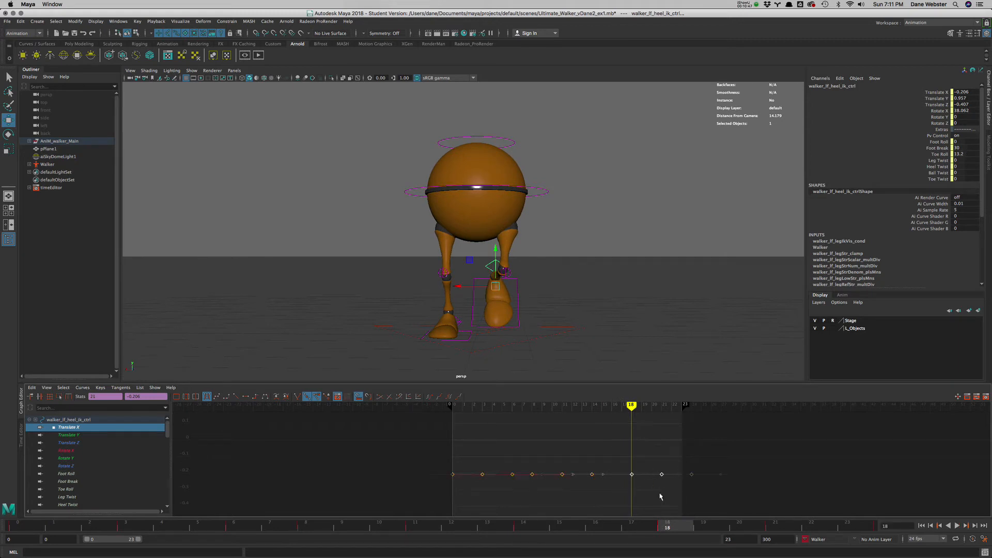
pyautogui.keyDown('shift'); pyautogui.moveTo(659, 497); pyautogui.dragTo(657, 471, button='middle'); pyautogui.keyUp('shift')
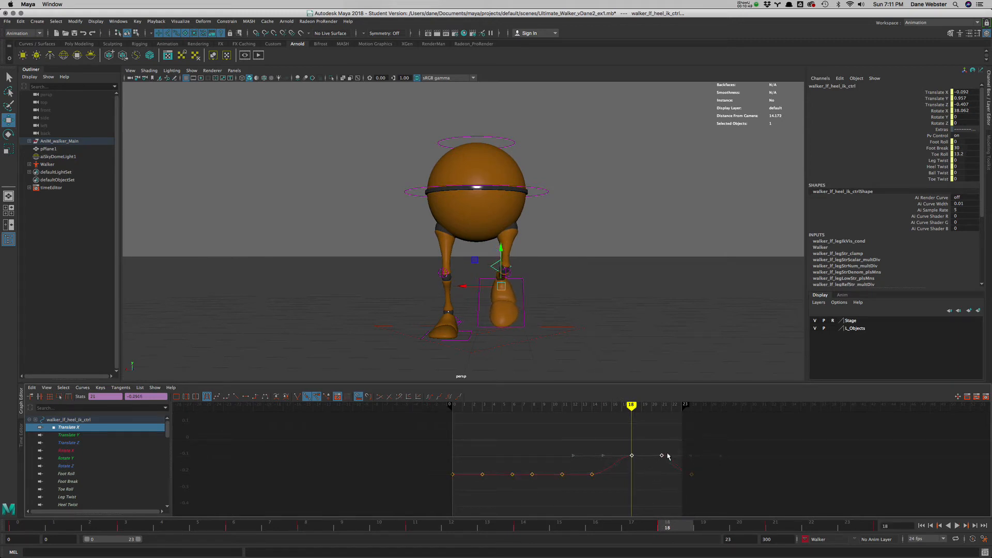
pyautogui.moveTo(669, 463); pyautogui.dragTo(670, 465)
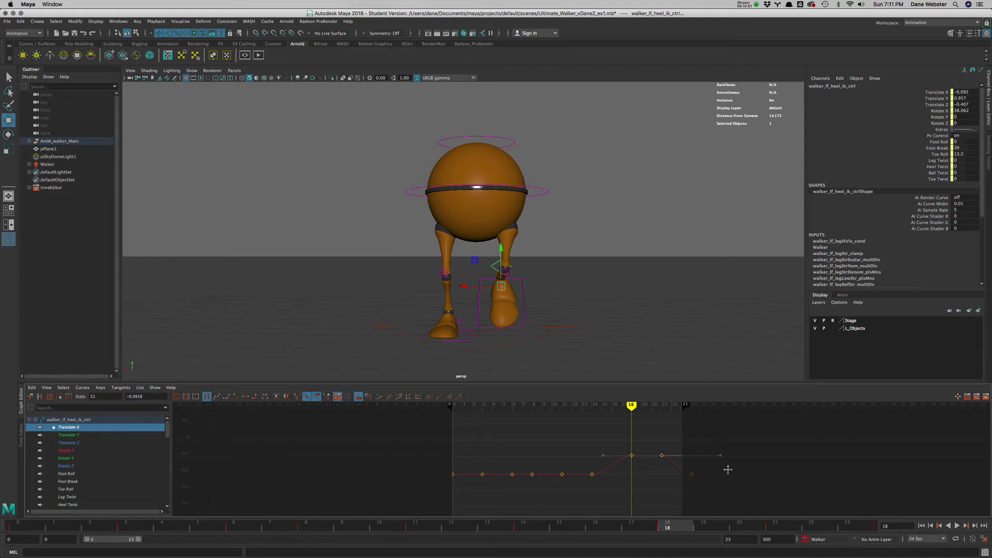
pyautogui.moveTo(728, 469); pyautogui.dragTo(723, 481, button='middle')
pyautogui.hotkey('alt', 'v')
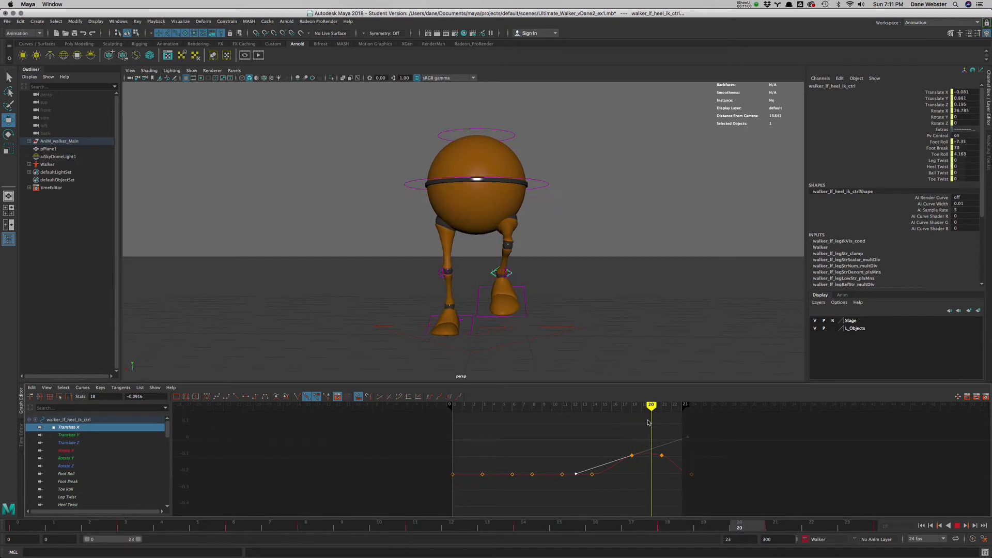
pyautogui.press('Escape')
# - Look at the left heel's Rotate X curve, try raising the top Translate Y keys at frames 18 and 21, and undo it
pyautogui.click(67, 450)
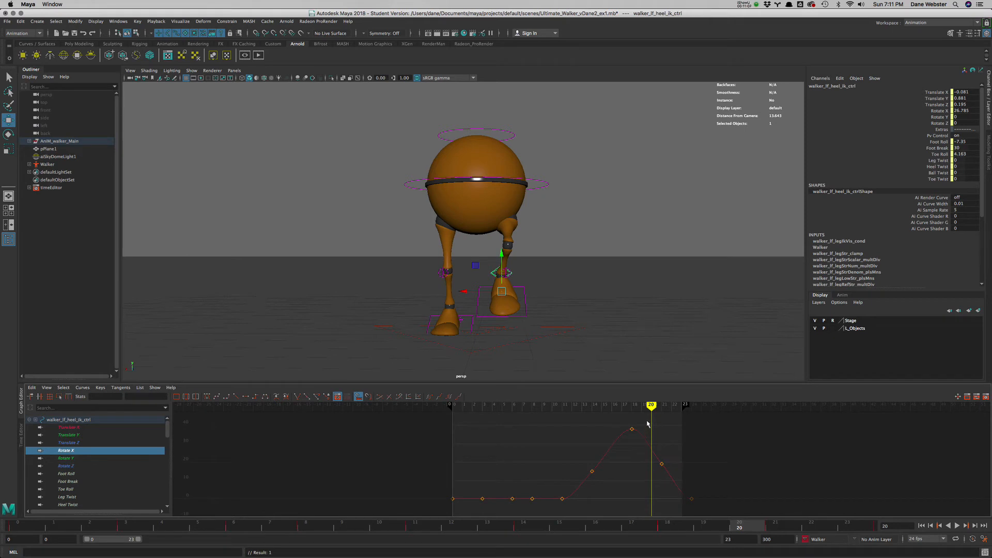
pyautogui.click(70, 436)
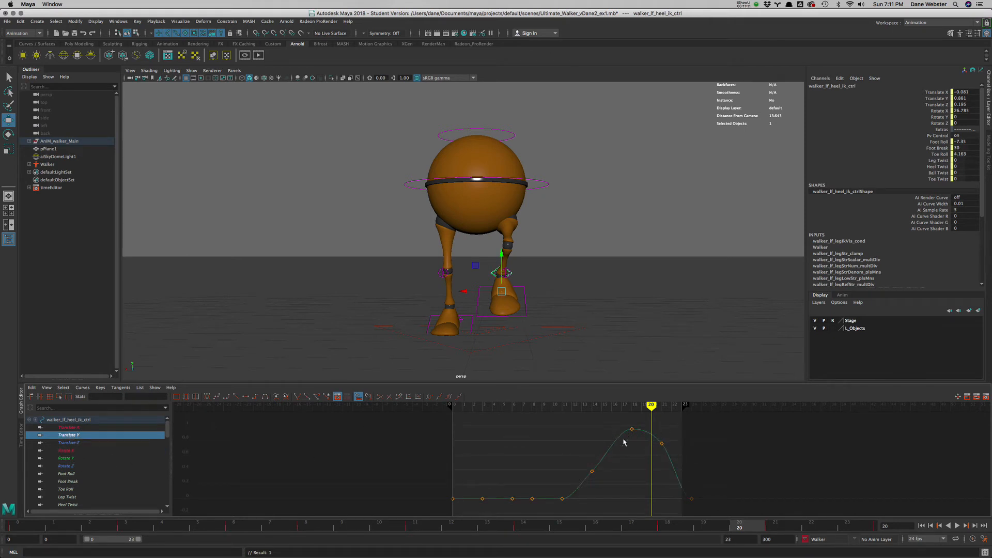
pyautogui.keyDown('alt'); pyautogui.moveTo(640, 445); pyautogui.dragTo(615, 454, button='right'); pyautogui.keyUp('alt')
pyautogui.keyDown('alt'); pyautogui.moveTo(593, 447); pyautogui.dragTo(572, 449, button='middle'); pyautogui.keyUp('alt')
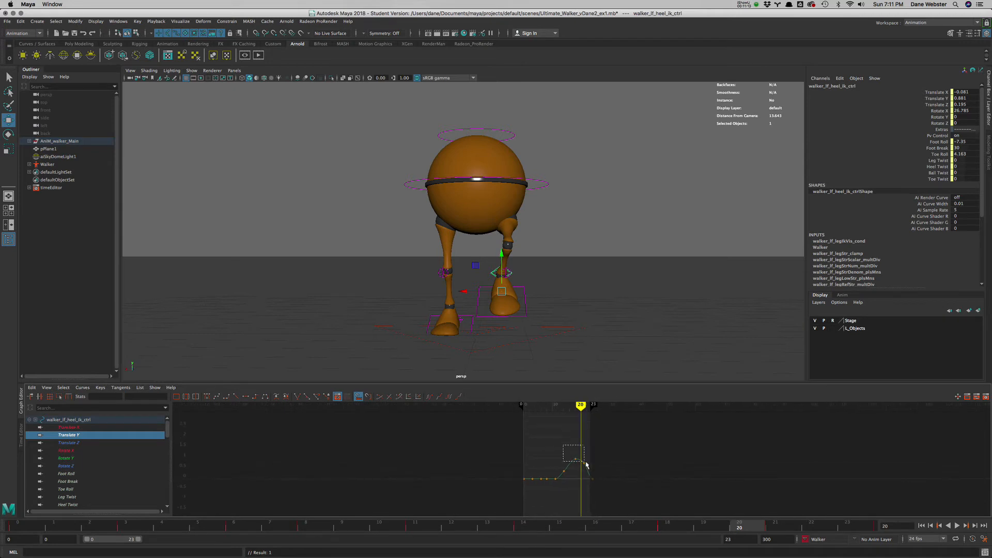
pyautogui.moveTo(586, 464); pyautogui.dragTo(591, 467)
pyautogui.keyDown('shift'); pyautogui.moveTo(584, 444); pyautogui.dragTo(583, 441, button='middle'); pyautogui.keyUp('shift')
pyautogui.scroll(-3, 589, 444)
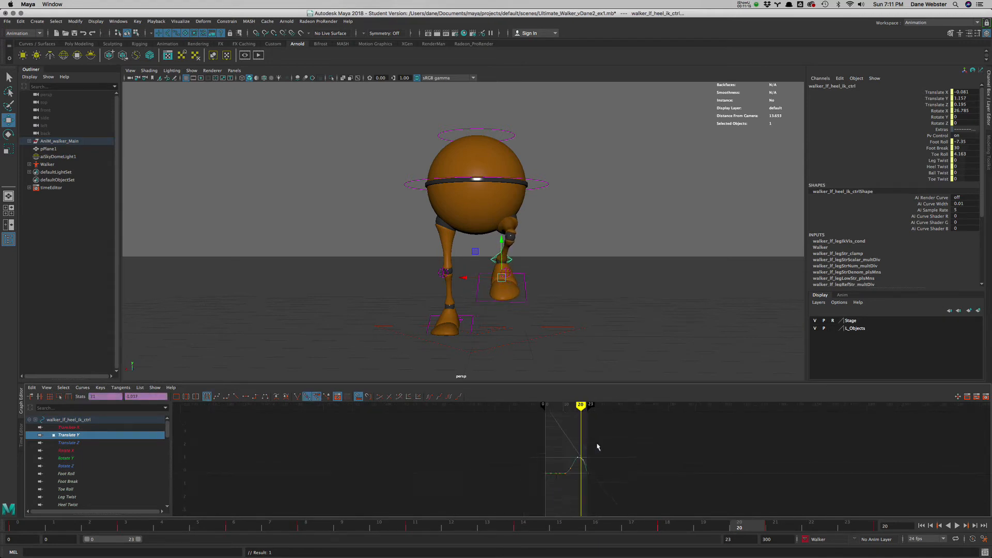
pyautogui.press('super+z')
# - Isolate the left heel's Rotate Y curve, try raising its keys at frames 18 and 21, and undo the change
pyautogui.click(74, 458)
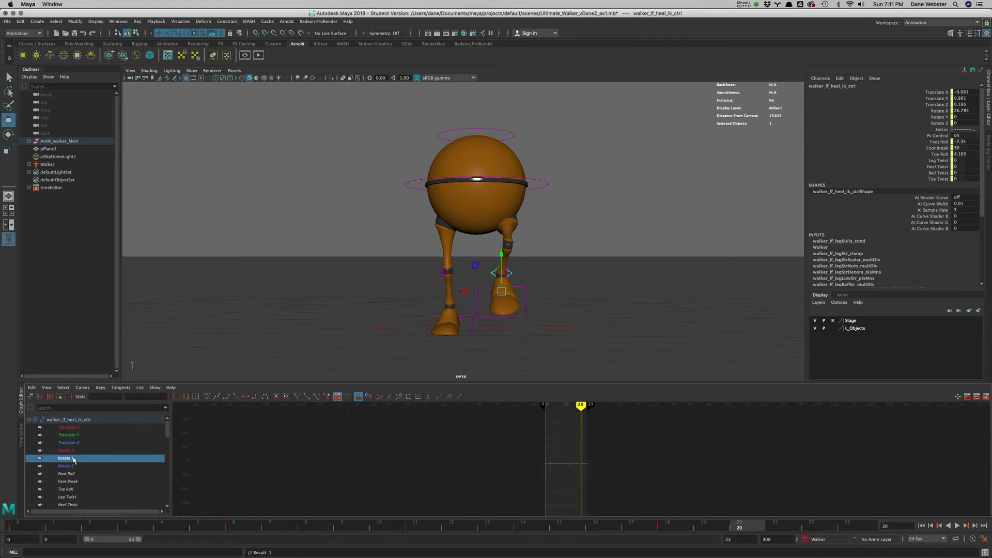
pyautogui.press('f')
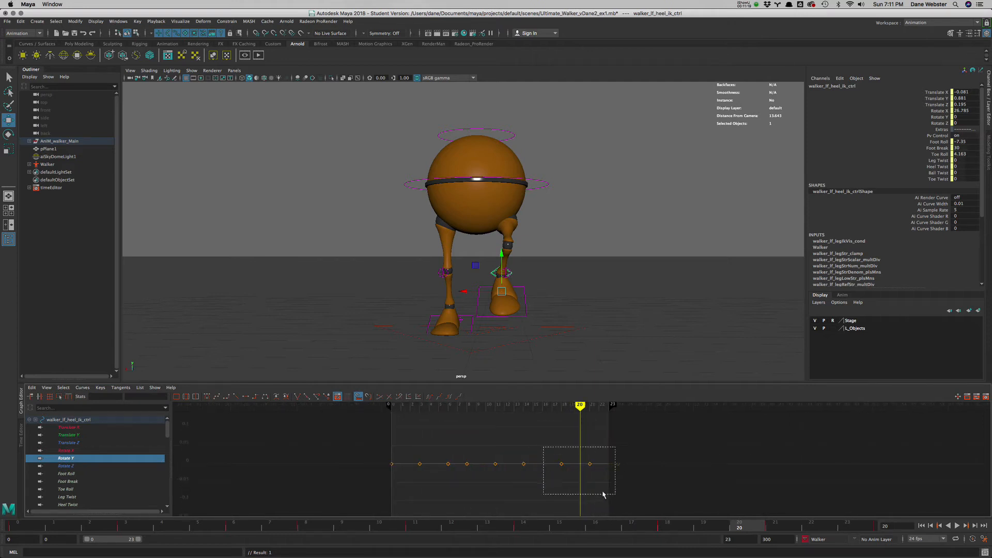
pyautogui.moveTo(604, 495); pyautogui.dragTo(598, 493)
pyautogui.keyDown('shift'); pyautogui.moveTo(595, 480); pyautogui.dragTo(595, 442, button='middle'); pyautogui.keyUp('shift')
pyautogui.scroll(-1, 613, 469)
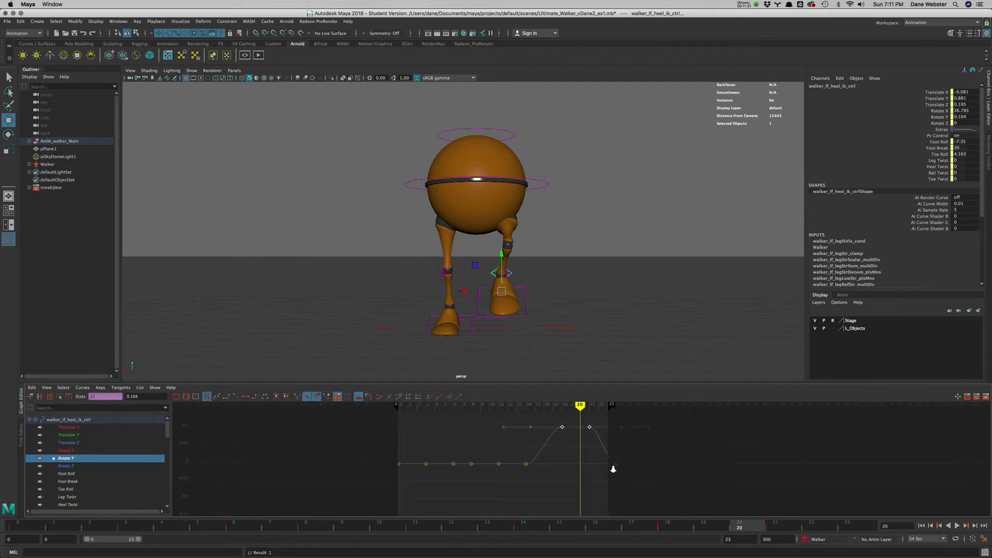
pyautogui.scroll(-5, 571, 454)
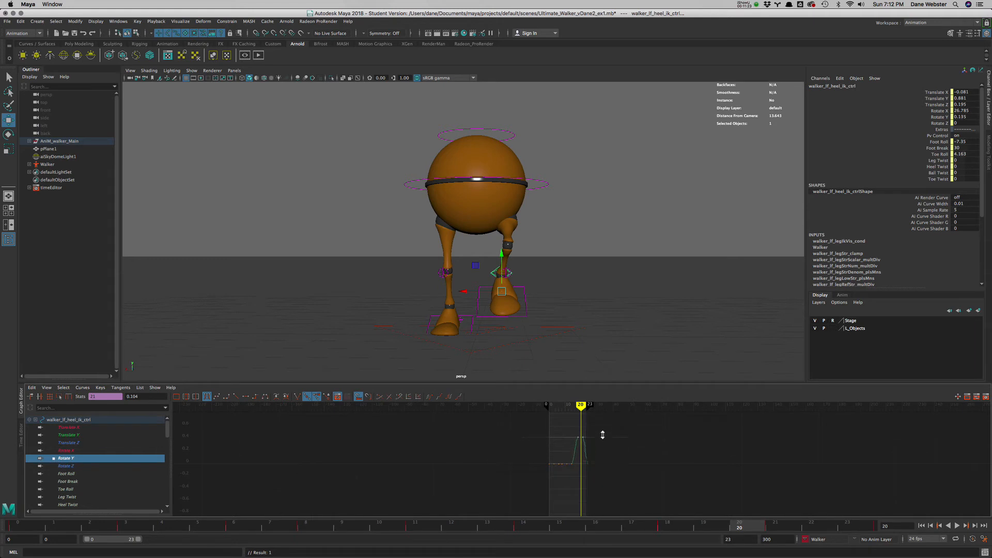
pyautogui.hotkey('ctrl', 'z')
pyautogui.keyDown('alt'); pyautogui.moveTo(516, 462); pyautogui.dragTo(564, 465, button='right'); pyautogui.keyUp('alt')
pyautogui.keyDown('alt'); pyautogui.moveTo(564, 465); pyautogui.dragTo(556, 466, button='middle'); pyautogui.keyUp('alt')
pyautogui.click(625, 432)
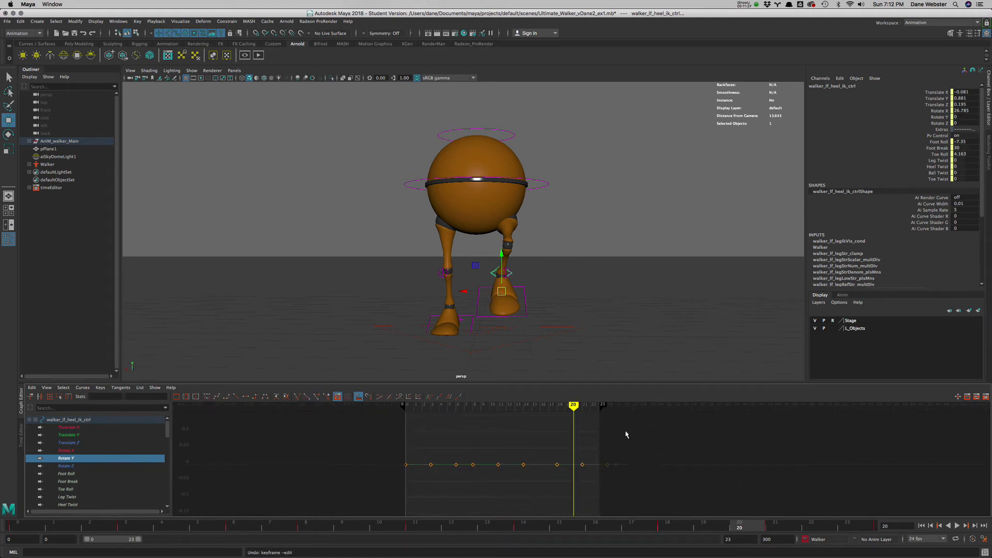
# - Rotate the left heel control at frame 20 to about X 29.5, Y -10.6 and Z -8.3, and key its rotation channels
pyautogui.press('e')
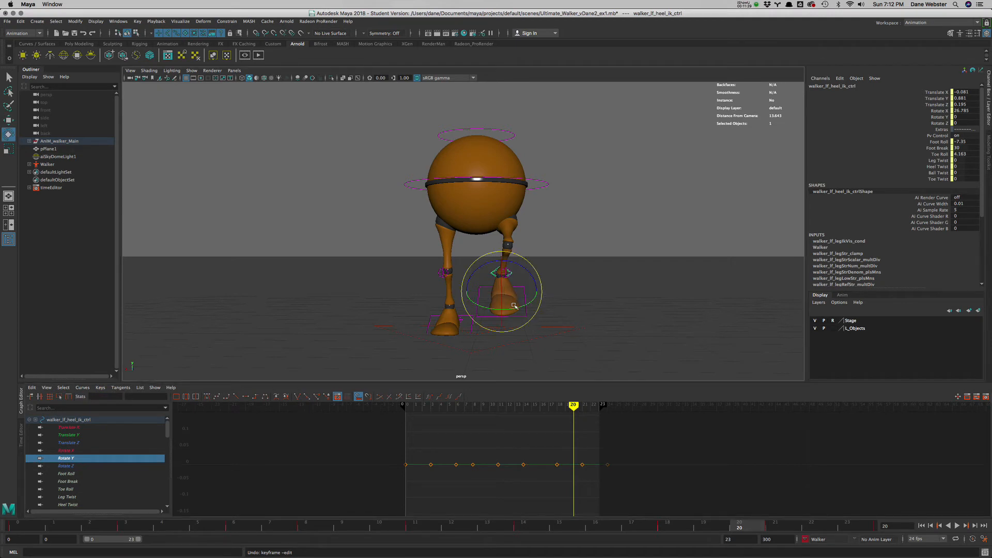
pyautogui.moveTo(517, 307); pyautogui.dragTo(523, 306)
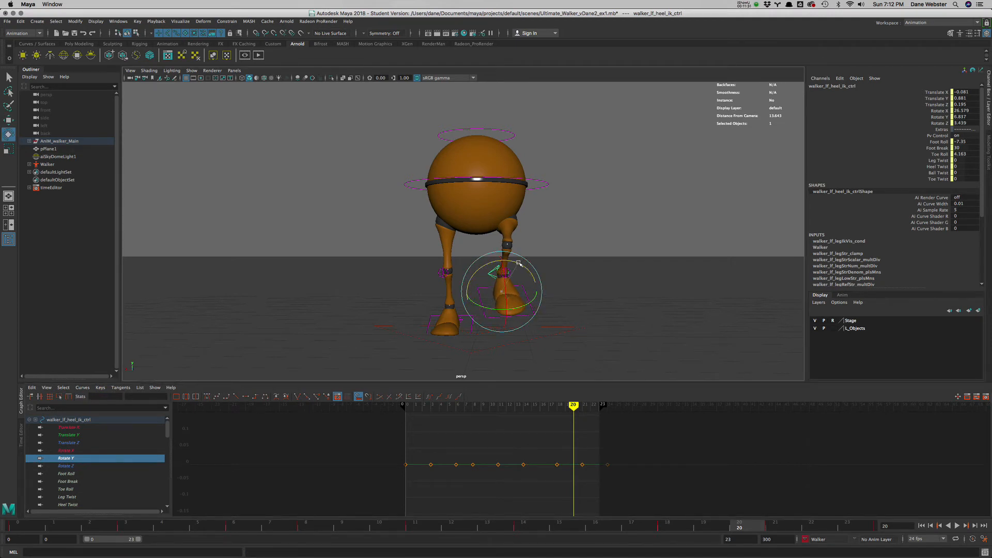
pyautogui.moveTo(519, 263); pyautogui.dragTo(510, 300)
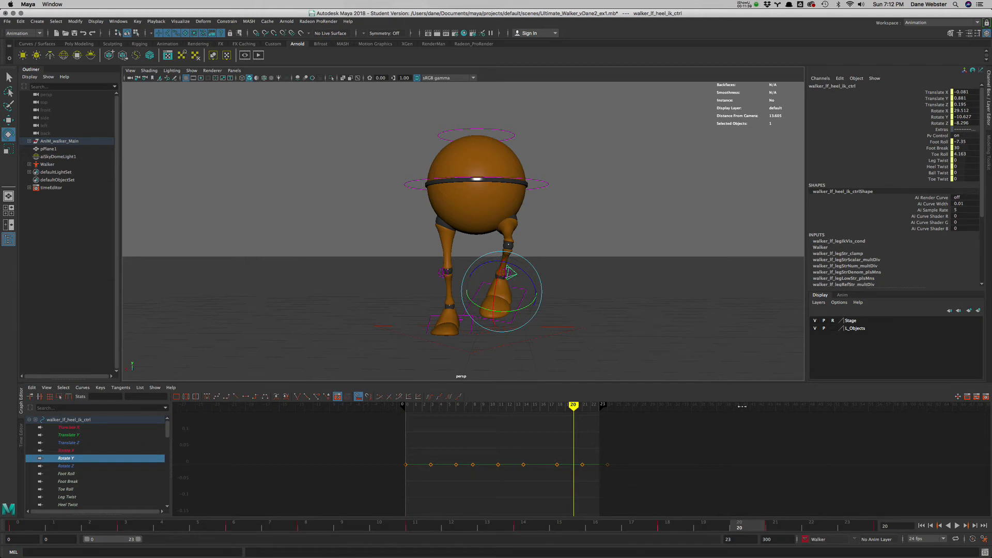
pyautogui.moveTo(942, 112); pyautogui.dragTo(940, 123)
pyautogui.rightClick(940, 120)
pyautogui.click(939, 136)
pyautogui.click(938, 136)
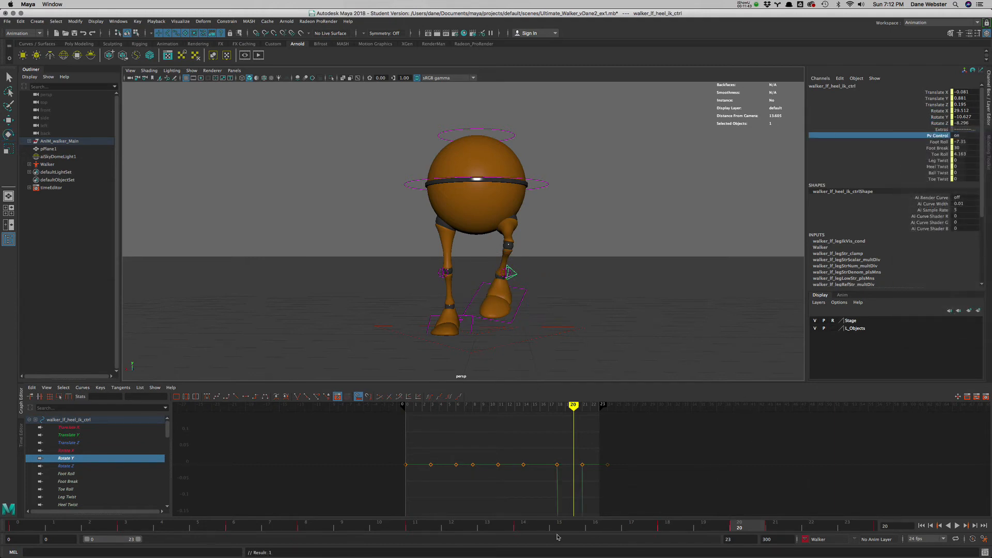
# - Lower the left heel's Rotate Y key at frame 18 to about -9.66
pyautogui.scroll(-6, 604, 472)
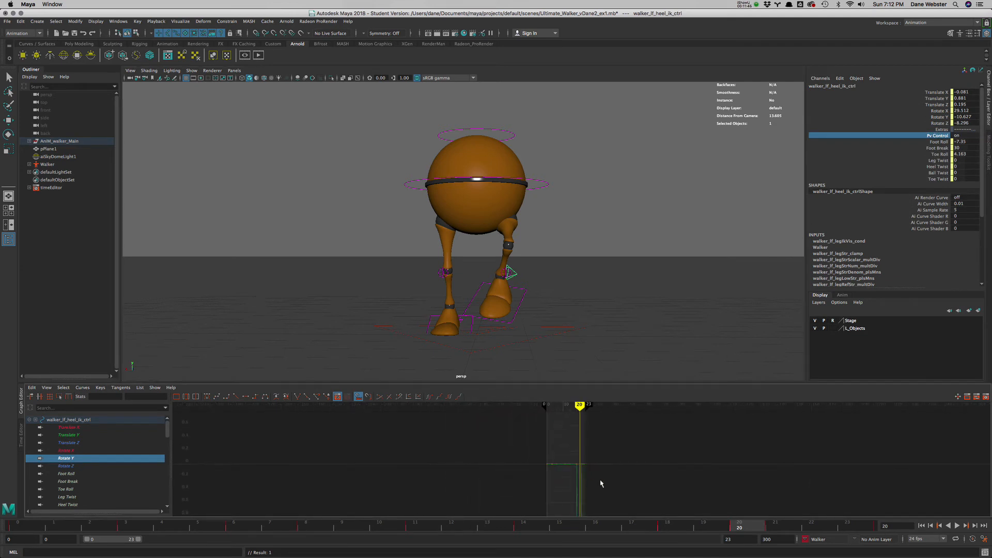
pyautogui.moveTo(593, 513); pyautogui.dragTo(594, 511)
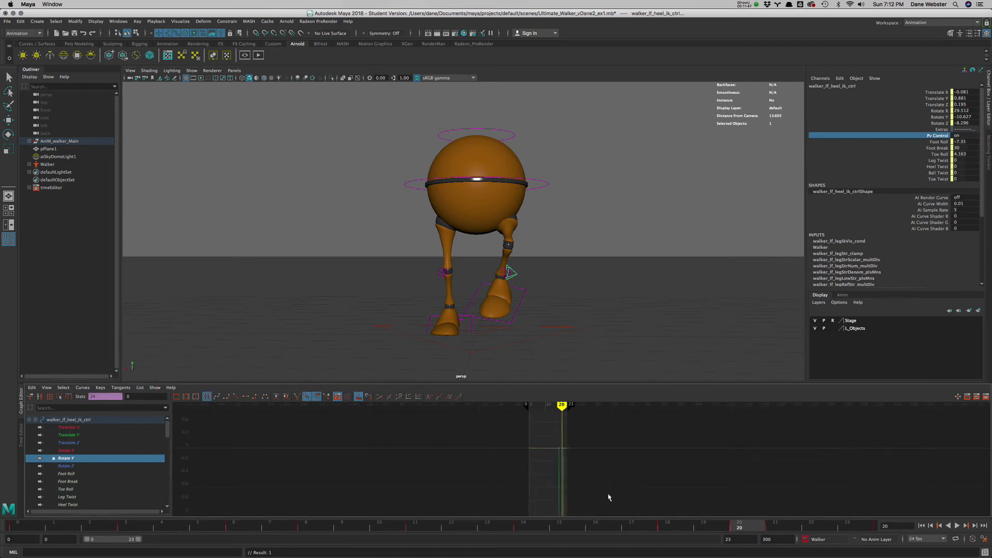
pyautogui.press('f')
pyautogui.keyDown('alt'); pyautogui.moveTo(651, 480); pyautogui.dragTo(542, 479, button='middle'); pyautogui.keyUp('alt')
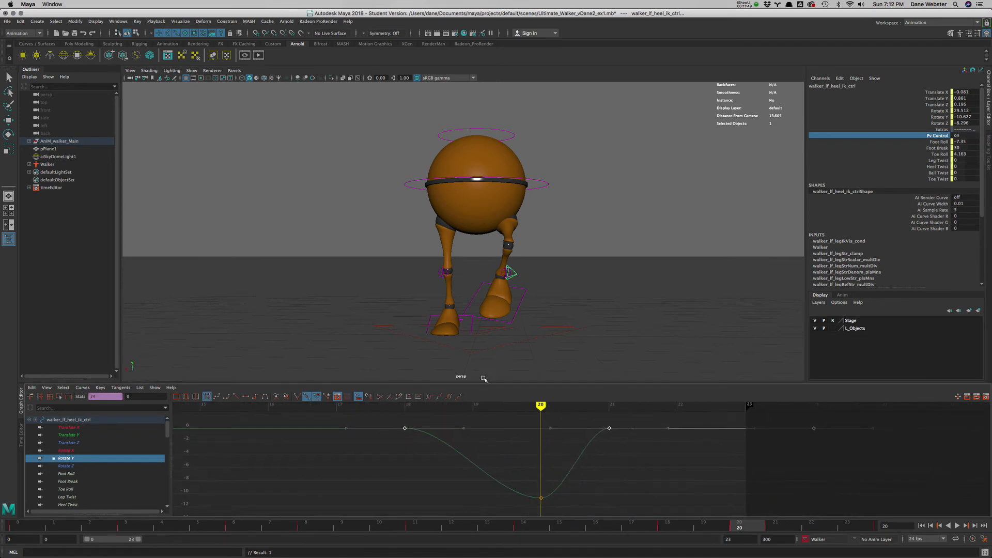
pyautogui.moveTo(541, 406)
pyautogui.mouseDown()
pyautogui.moveTo(268, 426)
pyautogui.moveTo(541, 433)
pyautogui.moveTo(406, 433)
pyautogui.mouseUp()
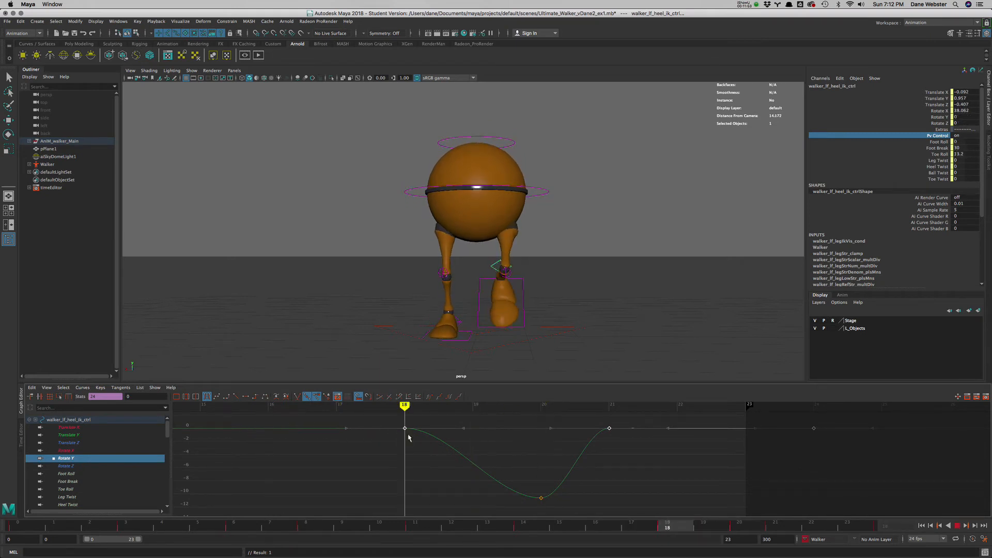
pyautogui.press('a')
pyautogui.moveTo(517, 463); pyautogui.dragTo(513, 487, button='middle')
# - Select the Rotate Y key at frame 20 and angle its tangent to slope gently upward
pyautogui.keyDown('alt'); pyautogui.moveTo(513, 487); pyautogui.dragTo(542, 459, button='right'); pyautogui.keyUp('alt')
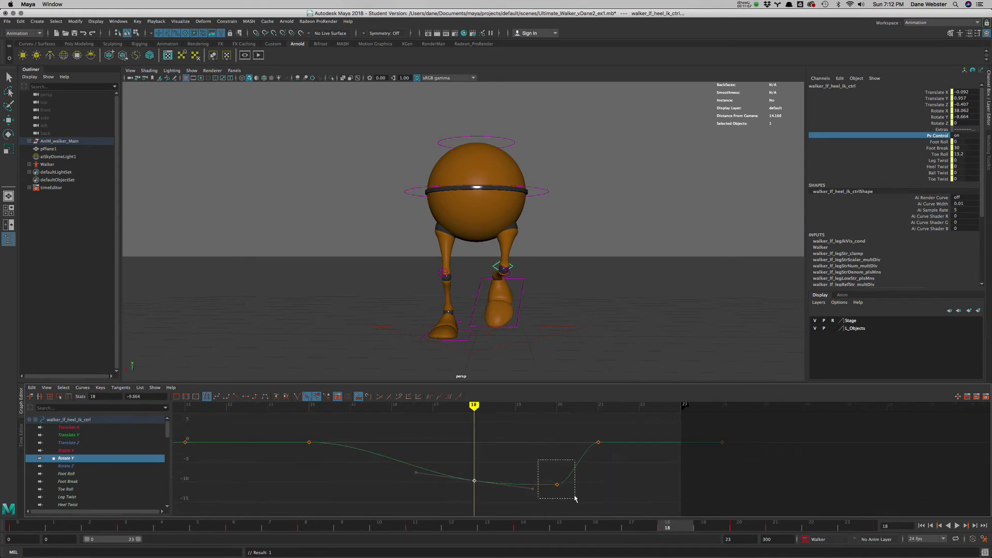
pyautogui.moveTo(514, 501); pyautogui.dragTo(512, 510, button='middle')
pyautogui.keyDown('alt'); pyautogui.moveTo(512, 509); pyautogui.dragTo(486, 447, button='right'); pyautogui.keyUp('alt')
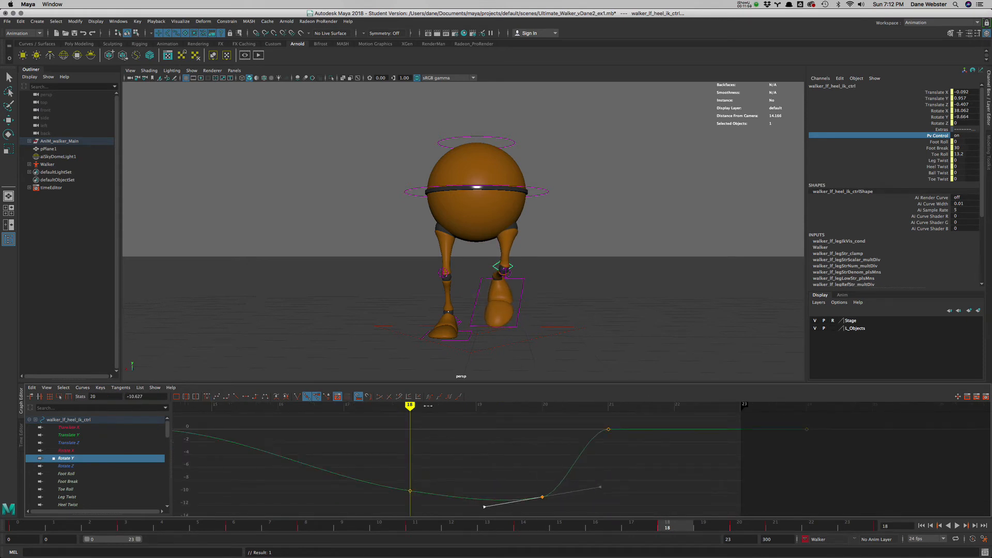
# - Lower the left heel's Rotate Y key at frame 21 to about -8.52 and play back the walk cycle
pyautogui.moveTo(386, 409)
pyautogui.mouseDown()
pyautogui.moveTo(253, 416)
pyautogui.moveTo(711, 435)
pyautogui.moveTo(611, 435)
pyautogui.moveTo(631, 458)
pyautogui.mouseUp()
pyautogui.moveTo(631, 458); pyautogui.dragTo(644, 508, button='middle')
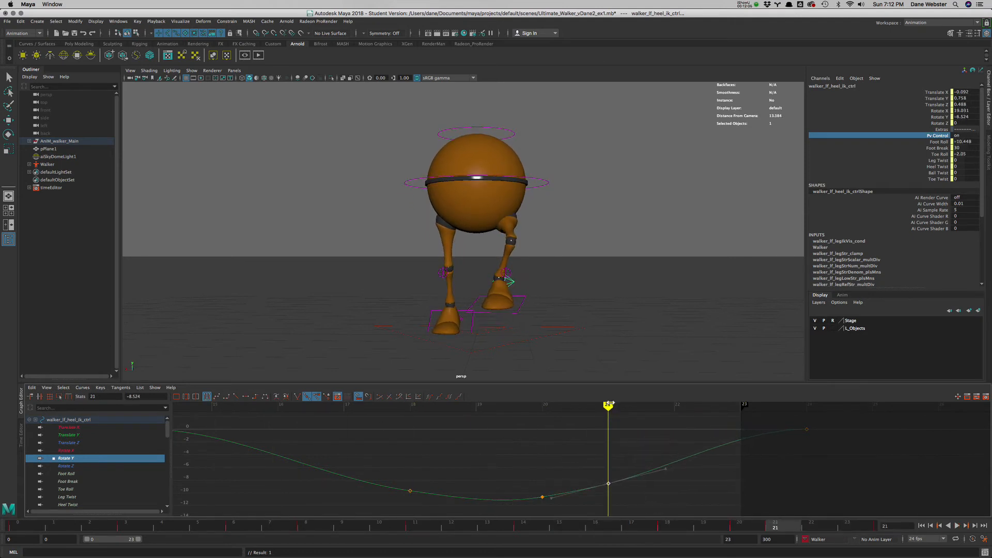
pyautogui.hotkey('alt', 'v')
pyautogui.click(984, 526)
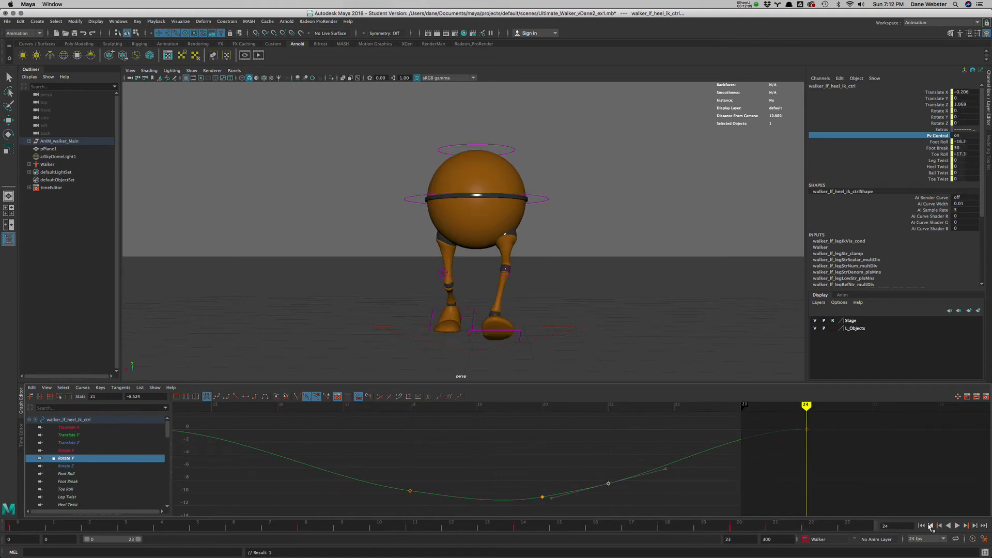
pyautogui.click(930, 526)
pyautogui.click(957, 525)
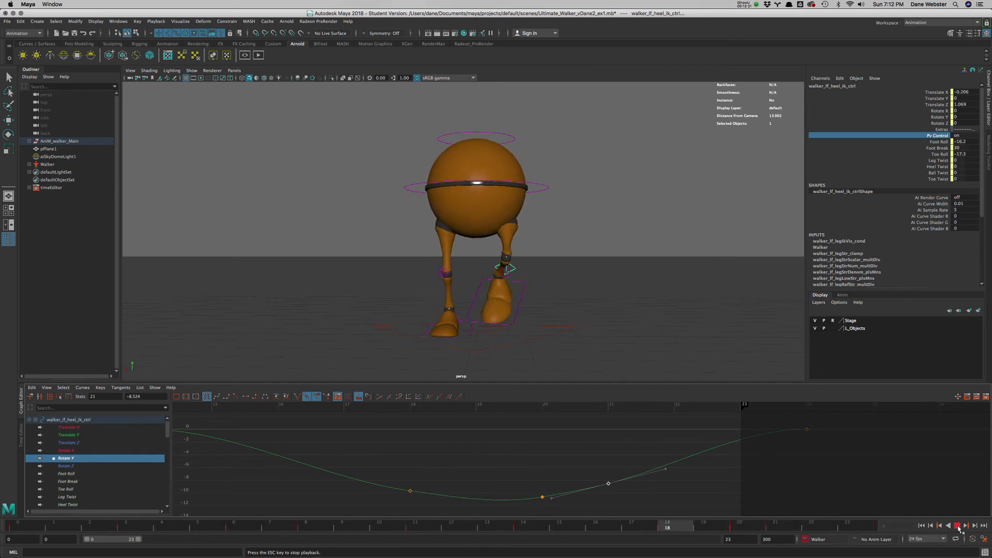
pyautogui.click(957, 525)
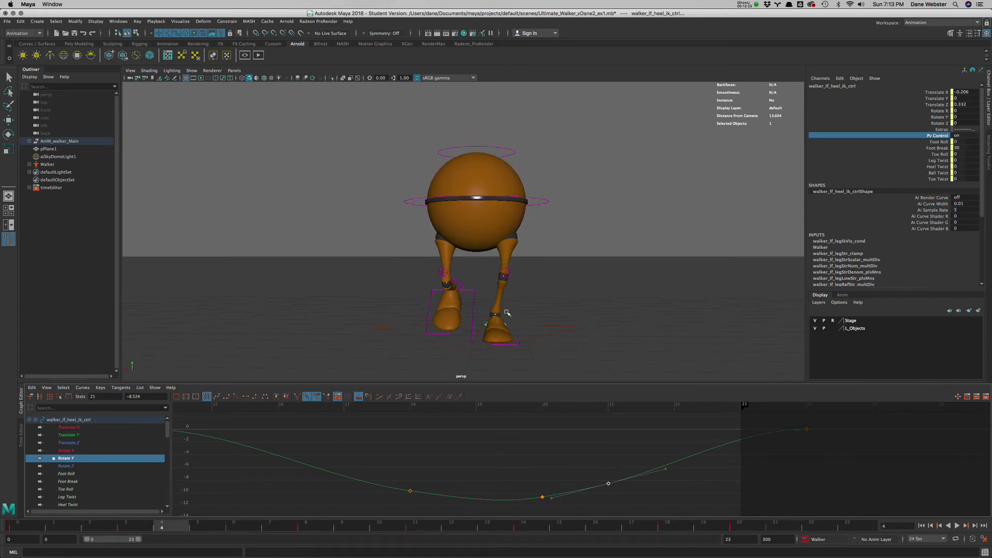
# - Adjust the left heel control's Ball Twist to about -9.1 and isolate its Ball Twist curve, framing all keys
pyautogui.click(939, 173)
pyautogui.moveTo(715, 356); pyautogui.dragTo(649, 346, button='middle')
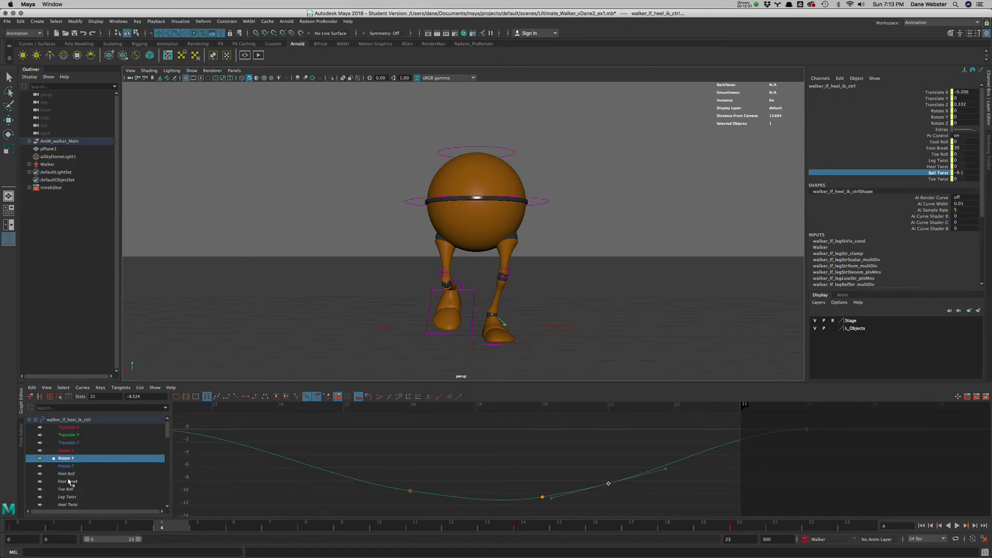
pyautogui.moveTo(167, 437); pyautogui.dragTo(168, 448)
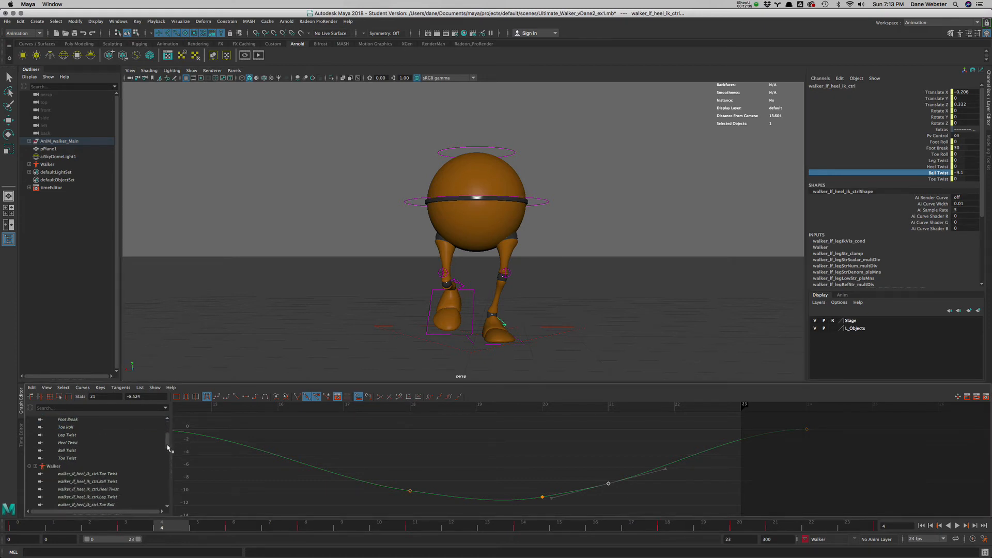
pyautogui.scroll(1, 78, 465)
pyautogui.click(73, 473)
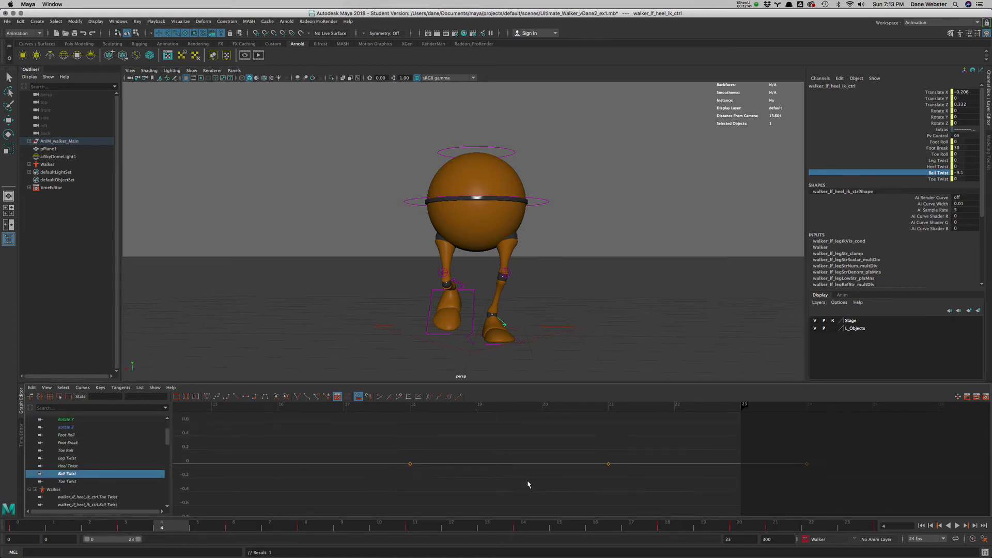
pyautogui.press('a')
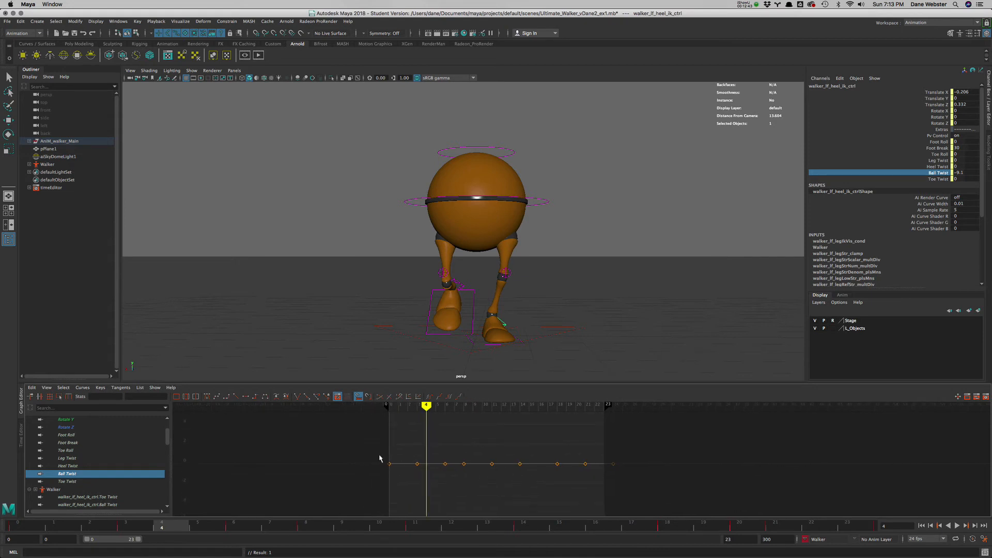
# - Lower all of the left heel's Ball Twist keys together to about -9.6 and play the cycle
pyautogui.keyDown('alt'); pyautogui.moveTo(453, 475); pyautogui.dragTo(439, 456, button='right'); pyautogui.keyUp('alt')
pyautogui.moveTo(434, 447); pyautogui.dragTo(643, 485)
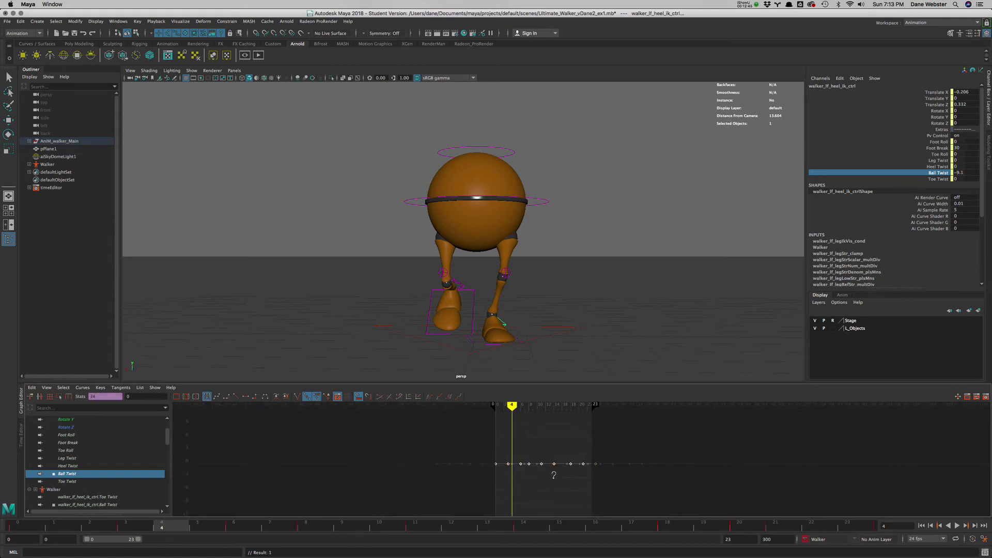
pyautogui.keyDown('shift'); pyautogui.moveTo(554, 476); pyautogui.dragTo(560, 524, button='middle'); pyautogui.keyUp('shift')
pyautogui.click(922, 525)
pyautogui.click(956, 525)
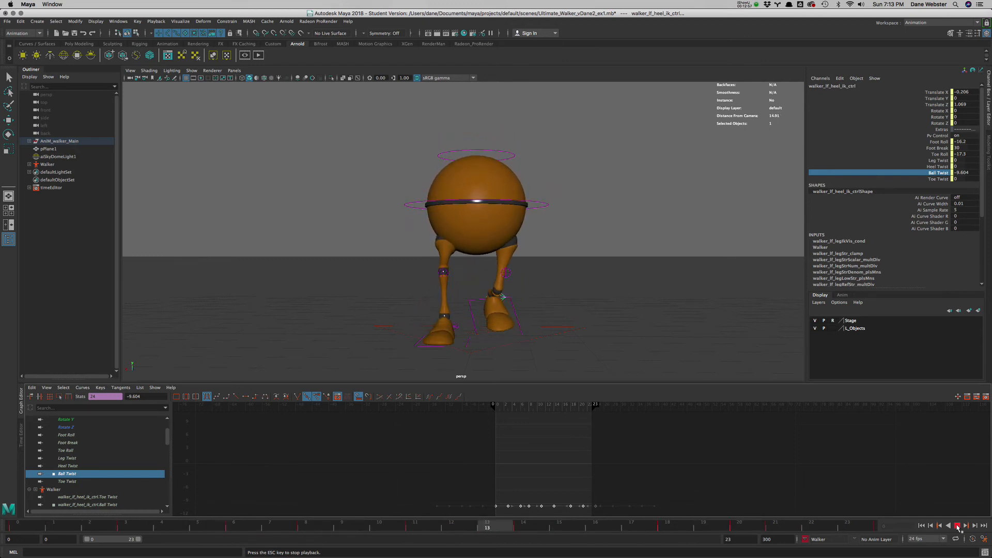
pyautogui.click(957, 525)
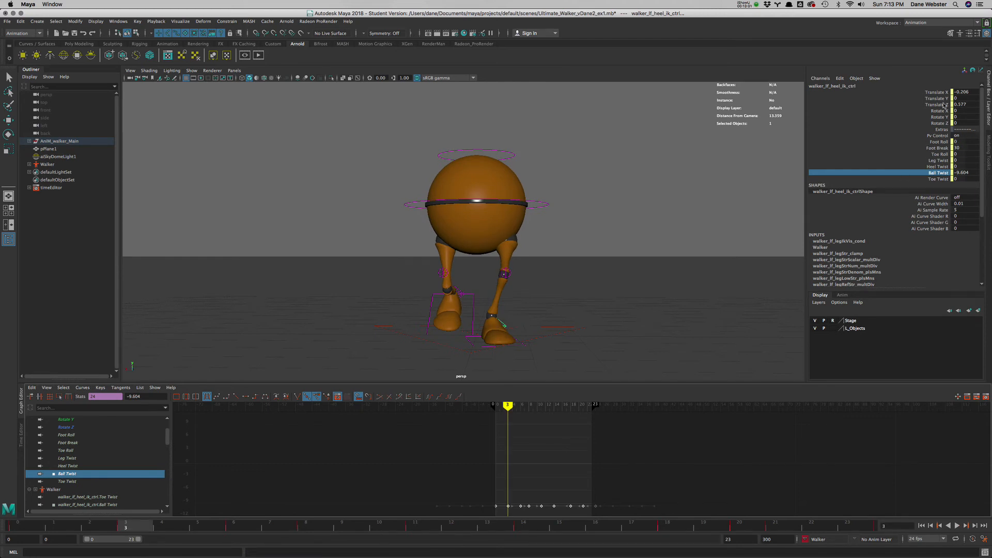
# - Play the walk cycle from the front and from the side to examine the foot motion
pyautogui.moveTo(508, 405); pyautogui.dragTo(481, 445)
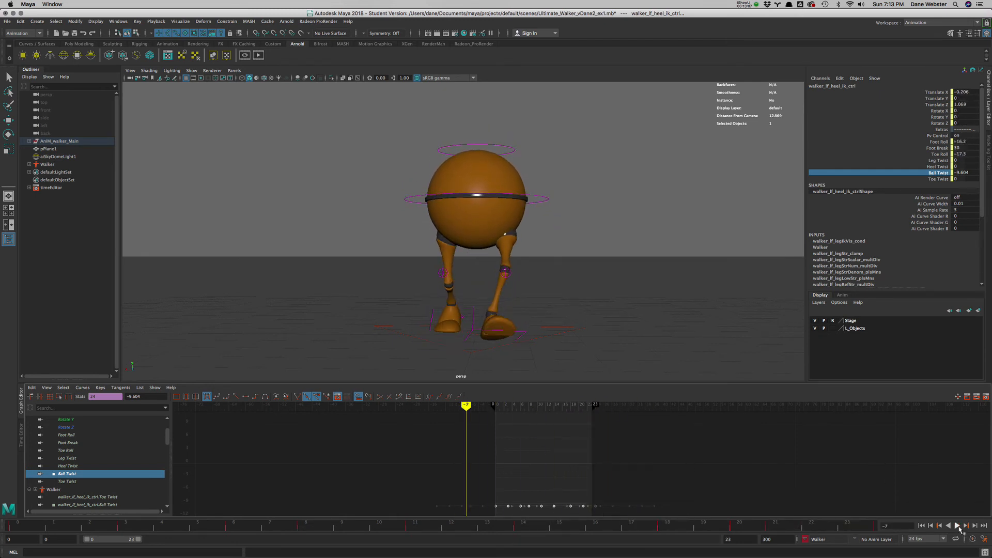
pyautogui.click(956, 526)
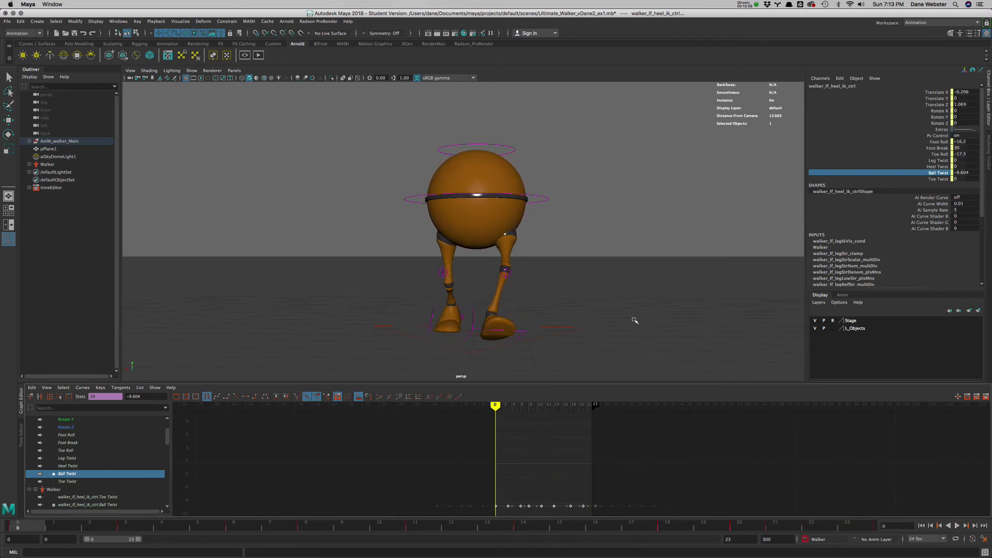
pyautogui.keyDown('alt'); pyautogui.moveTo(635, 320); pyautogui.dragTo(464, 334); pyautogui.keyUp('alt')
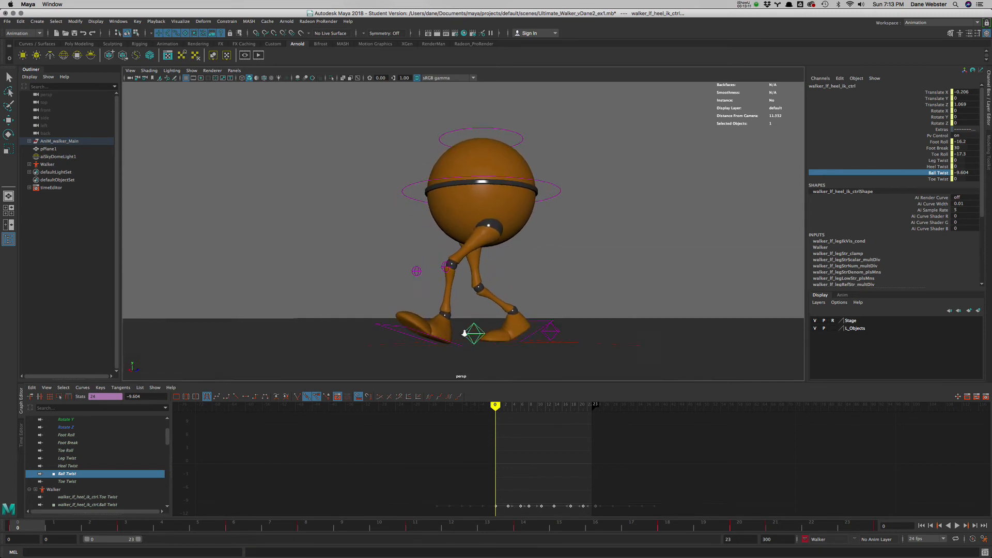
pyautogui.keyDown('alt'); pyautogui.moveTo(464, 334); pyautogui.dragTo(502, 365, button='right'); pyautogui.keyUp('alt')
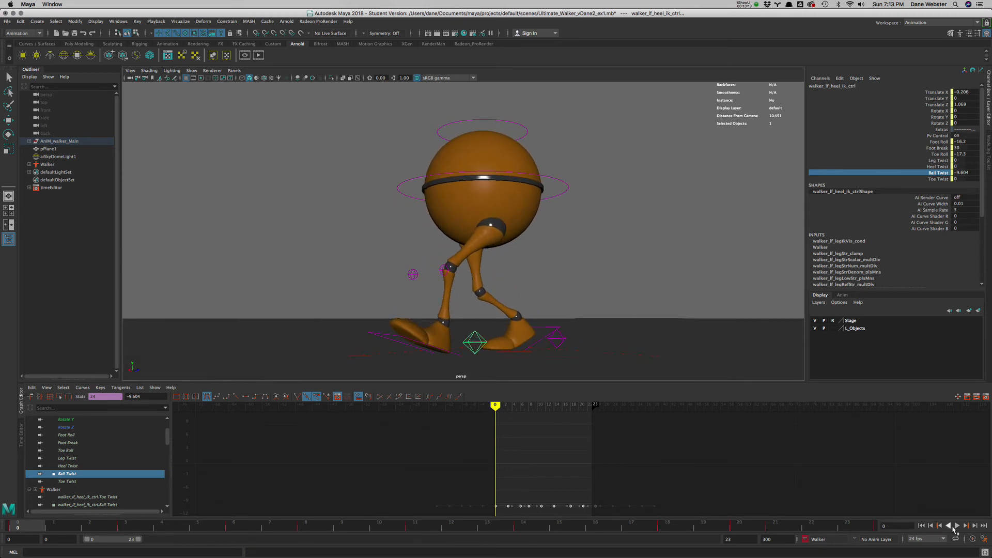
pyautogui.click(956, 526)
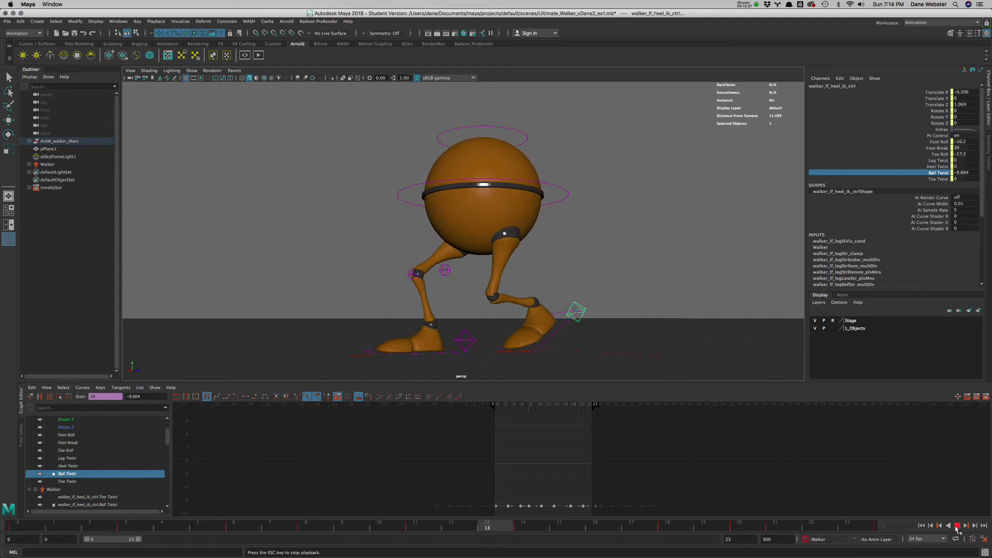
pyautogui.click(956, 526)
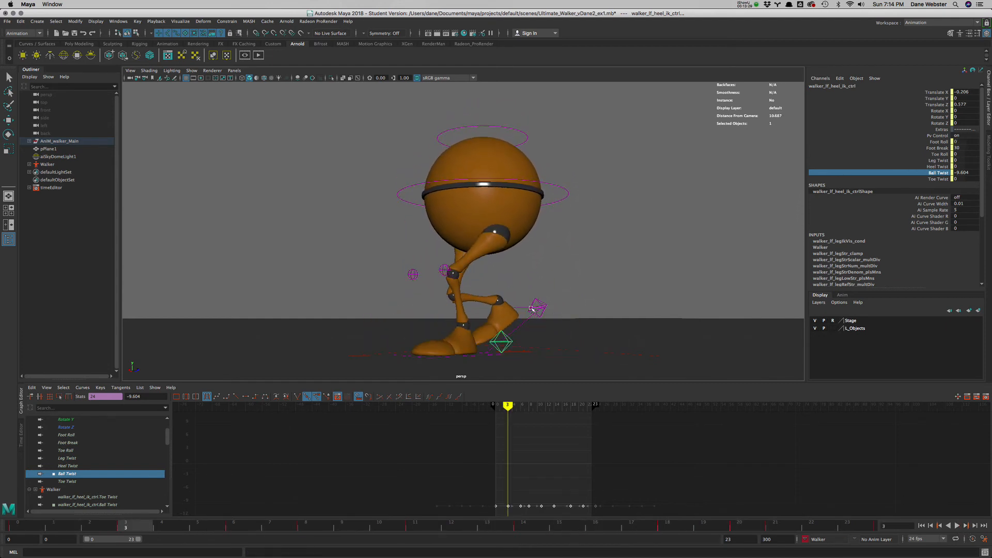
pyautogui.keyDown('alt'); pyautogui.moveTo(532, 309); pyautogui.dragTo(585, 309); pyautogui.keyUp('alt')
pyautogui.moveTo(560, 323)
pyautogui.keyDown('alt'); pyautogui.mouseDown()
pyautogui.moveTo(517, 325)
pyautogui.moveTo(567, 310)
pyautogui.moveTo(580, 316)
pyautogui.moveTo(571, 313)
pyautogui.mouseUp(); pyautogui.keyUp('alt')
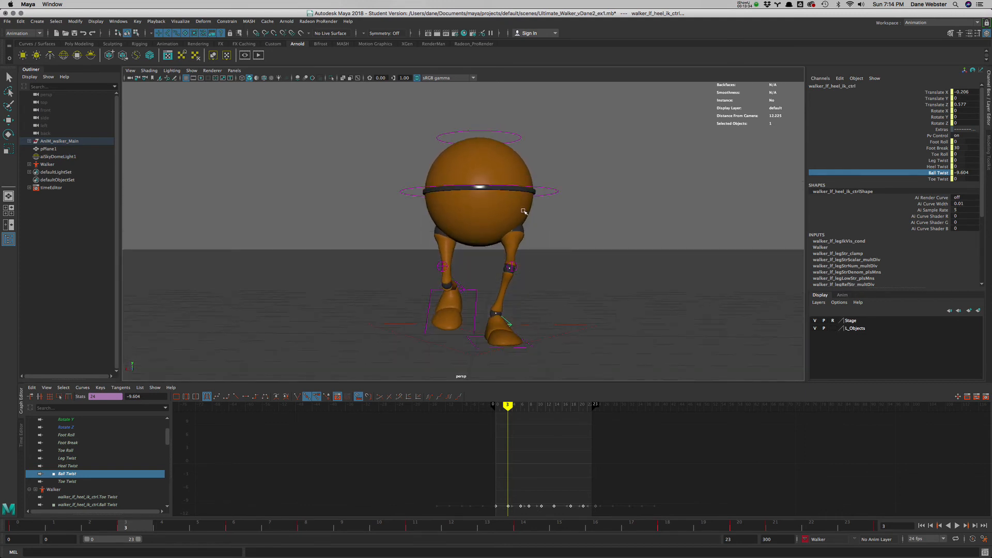
# - Select the walker's main body control, review the cycle, and go to frame 18
pyautogui.click(549, 192)
pyautogui.press('e')
pyautogui.keyDown('alt'); pyautogui.moveTo(550, 263); pyautogui.dragTo(548, 269); pyautogui.keyUp('alt')
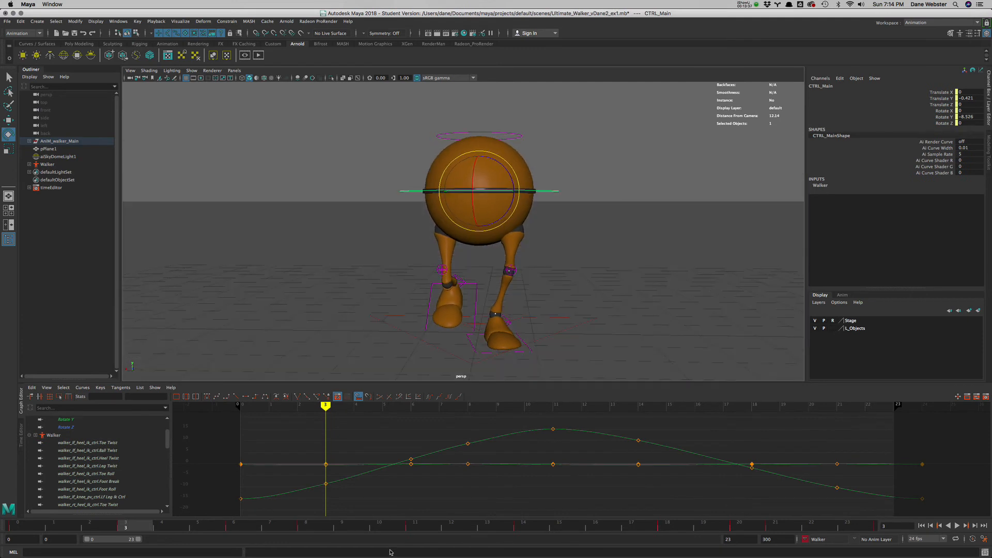
pyautogui.hotkey('alt', 'v')
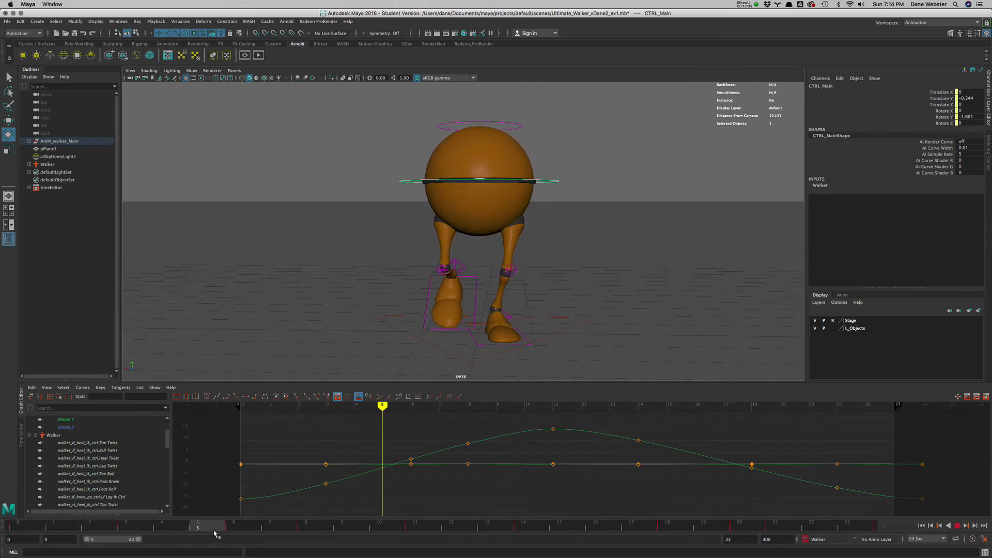
pyautogui.moveTo(216, 534); pyautogui.dragTo(664, 524)
# - Move the main body control sideways over the planted foot to Translate X 0.23 at frame 18 and key Translate X
pyautogui.keyDown('alt'); pyautogui.moveTo(556, 290); pyautogui.dragTo(527, 289); pyautogui.keyUp('alt')
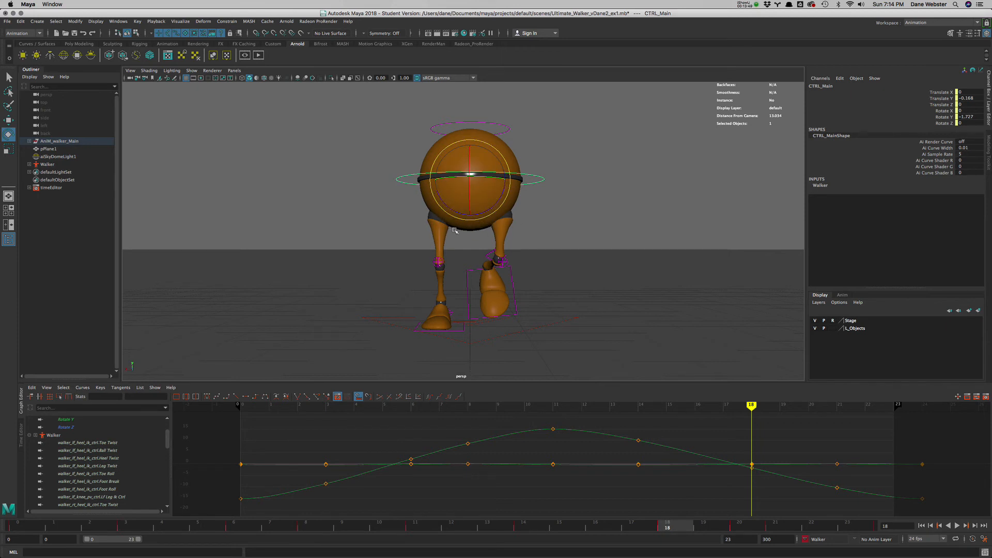
pyautogui.keyDown('alt'); pyautogui.moveTo(555, 309); pyautogui.dragTo(550, 306); pyautogui.keyUp('alt')
pyautogui.press('w')
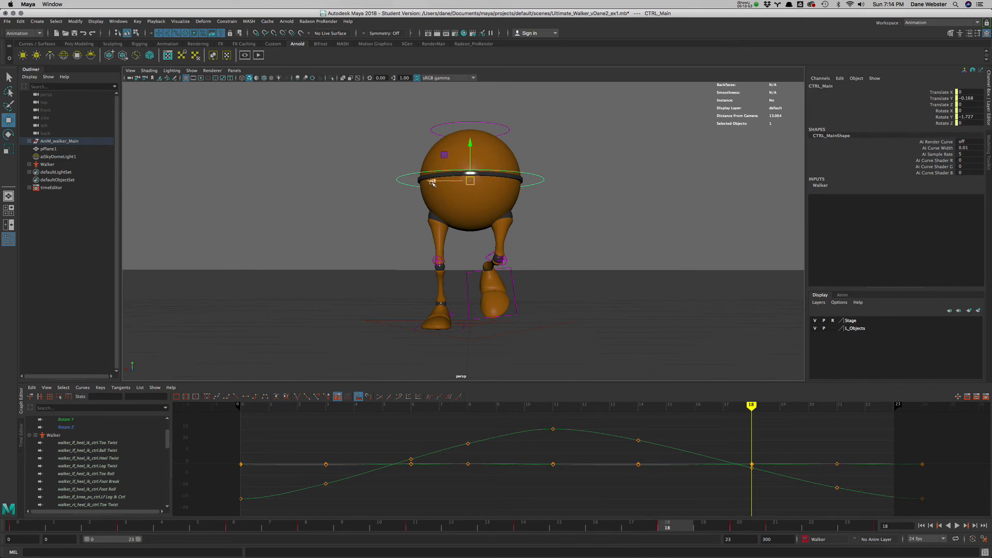
pyautogui.moveTo(433, 181); pyautogui.dragTo(422, 183)
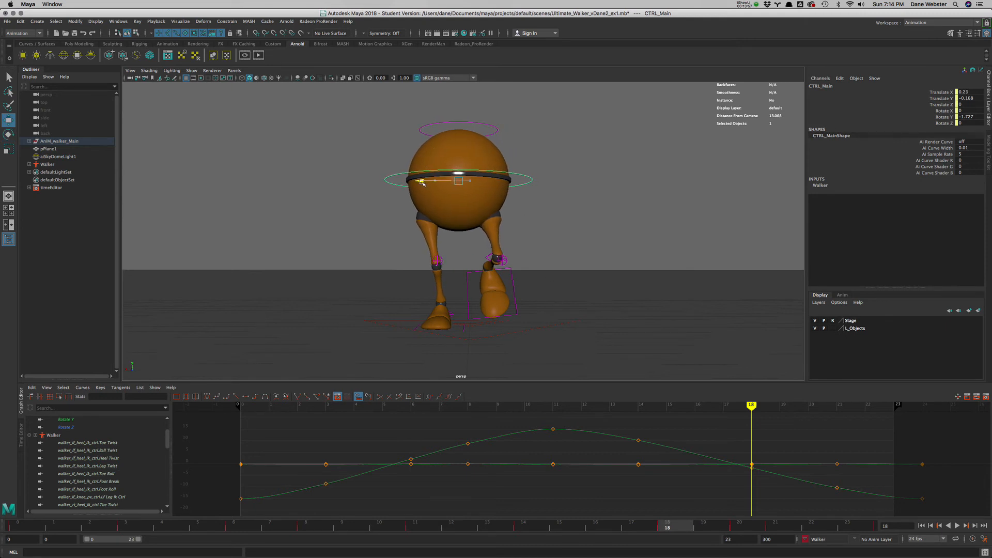
pyautogui.click(943, 92)
pyautogui.rightClick(943, 93)
pyautogui.click(939, 110)
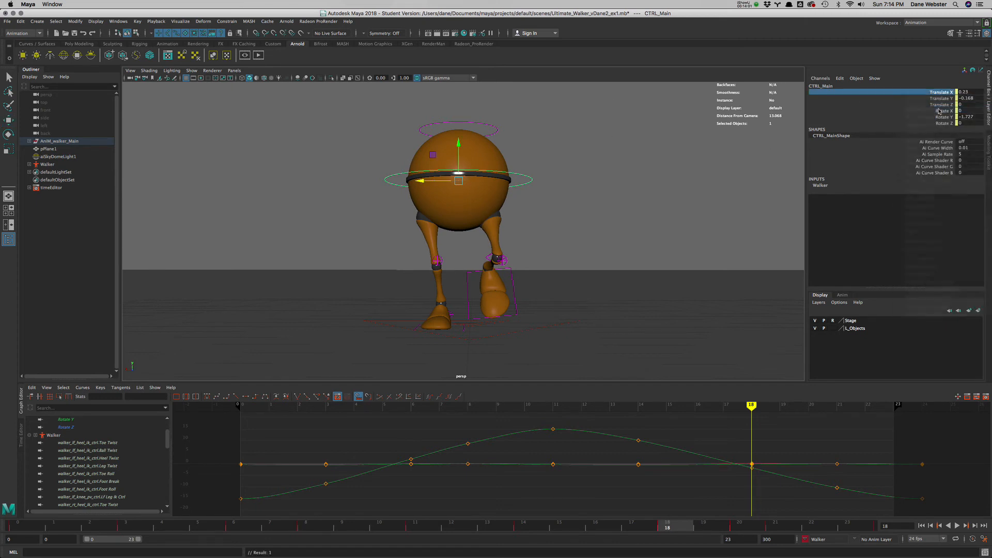
# - Isolate the main control's Translate X curve, raise its key at frame 21 to about 0.135, and play and scrub the result
pyautogui.scroll(2, 114, 433)
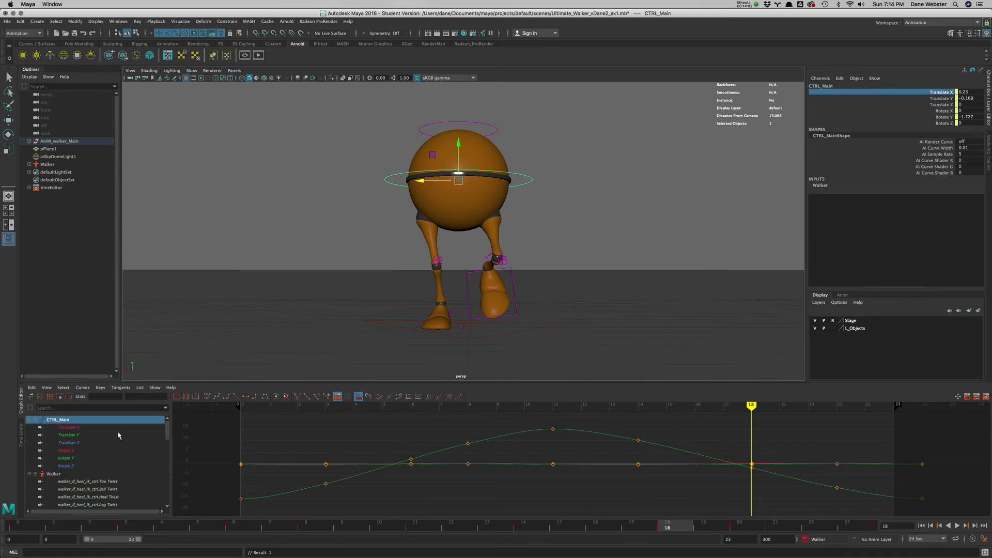
pyautogui.click(69, 428)
pyautogui.hotkey('alt', 'v')
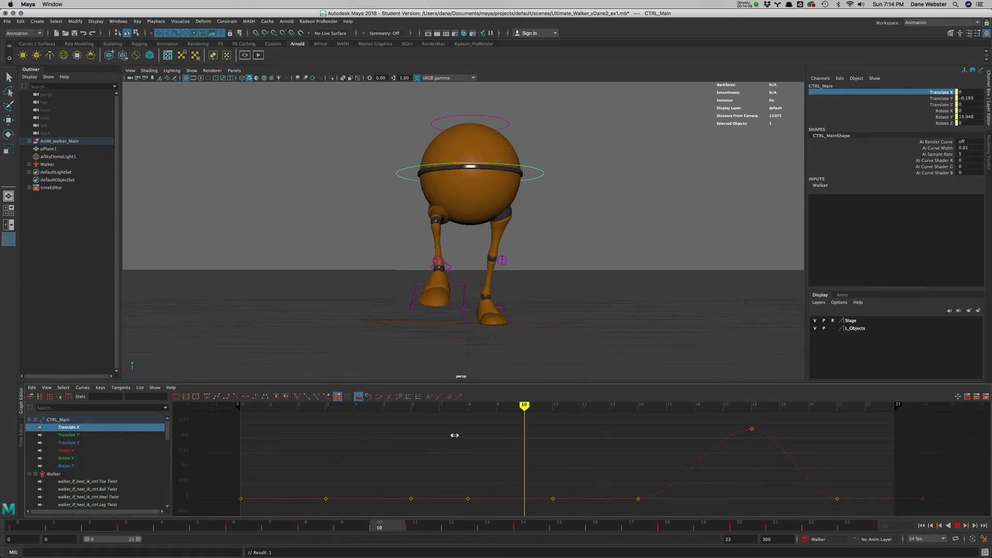
pyautogui.moveTo(830, 452)
pyautogui.mouseDown(button='middle')
pyautogui.moveTo(853, 456)
pyautogui.moveTo(838, 459)
pyautogui.mouseUp(button='middle')
pyautogui.moveTo(828, 473); pyautogui.dragTo(854, 508)
pyautogui.moveTo(854, 477); pyautogui.dragTo(854, 439, button='middle')
pyautogui.hotkey('alt', 'v')
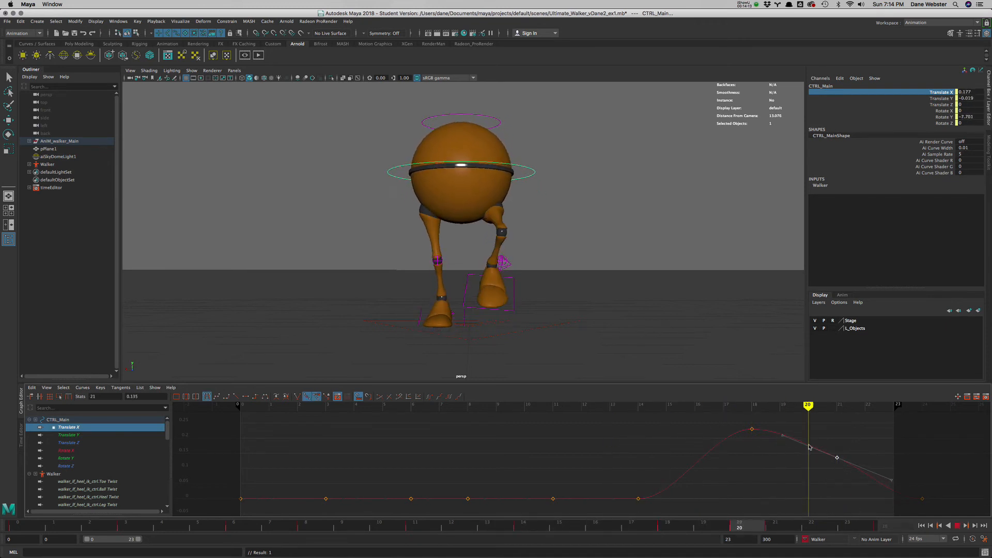
pyautogui.moveTo(886, 465); pyautogui.dragTo(921, 476)
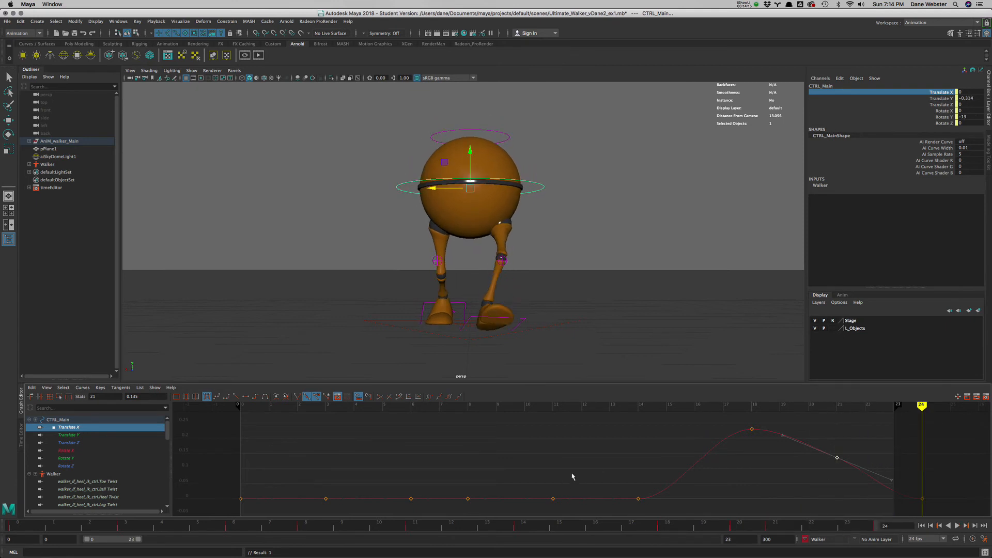
# - Raise the main control's Translate X key at frame 14 and lower the keys at frames 3, 6 and 8 to about -0.108
pyautogui.scroll(-5, 568, 474)
pyautogui.keyDown('alt'); pyautogui.moveTo(560, 469); pyautogui.dragTo(546, 448, button='middle'); pyautogui.keyUp('alt')
pyautogui.moveTo(616, 487); pyautogui.dragTo(616, 486)
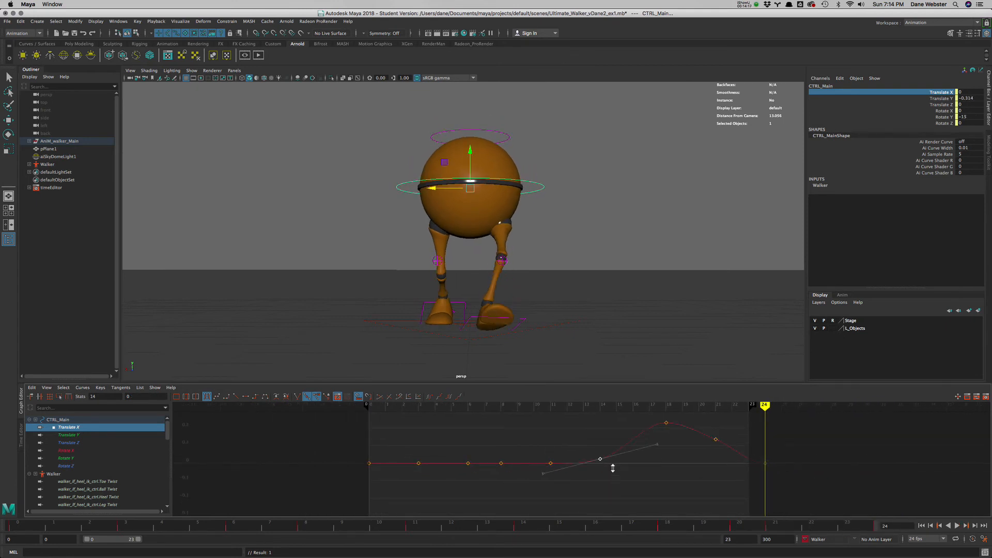
pyautogui.keyDown('shift'); pyautogui.moveTo(611, 467); pyautogui.dragTo(611, 462, button='middle'); pyautogui.keyUp('shift')
pyautogui.moveTo(494, 492); pyautogui.dragTo(515, 494)
pyautogui.keyDown('shift'); pyautogui.moveTo(512, 494); pyautogui.dragTo(509, 512, button='middle'); pyautogui.keyUp('shift')
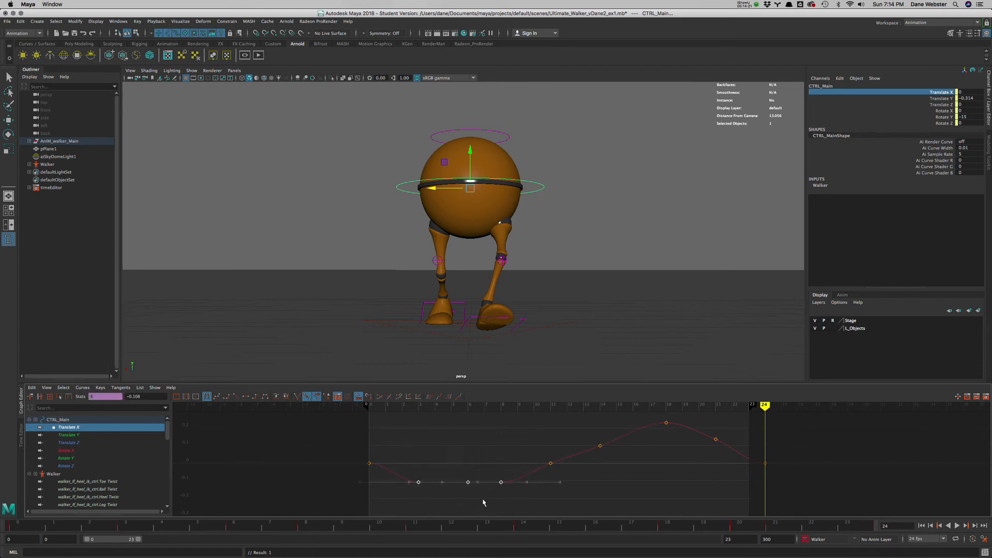
# - Lower the Translate X keys at frames 6 and 8 further and raise the frame 14 key to round out the curve
pyautogui.moveTo(483, 500); pyautogui.dragTo(481, 501)
pyautogui.keyDown('shift'); pyautogui.moveTo(481, 502); pyautogui.dragTo(479, 518, button='middle'); pyautogui.keyUp('shift')
pyautogui.moveTo(496, 476); pyautogui.dragTo(511, 488)
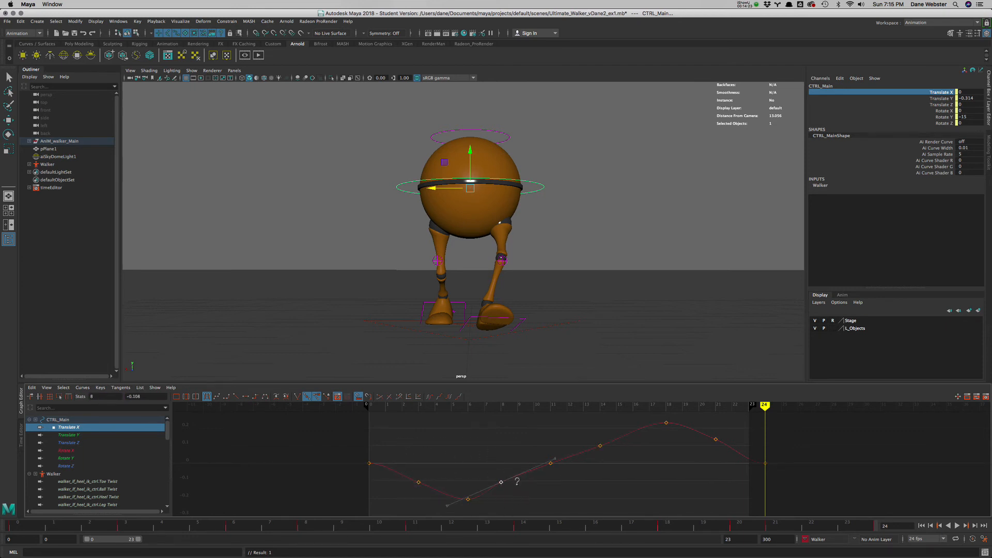
pyautogui.keyDown('shift'); pyautogui.moveTo(516, 484); pyautogui.dragTo(519, 495, button='middle'); pyautogui.keyUp('shift')
pyautogui.moveTo(532, 440); pyautogui.dragTo(602, 449)
pyautogui.keyDown('shift'); pyautogui.moveTo(603, 449); pyautogui.dragTo(609, 448, button='middle'); pyautogui.keyUp('shift')
# - Select the Translate X keys at frames 0 and 24 and angle their tangents downward for a smooth loop
pyautogui.moveTo(377, 474); pyautogui.dragTo(378, 476)
pyautogui.keyDown('shift'); pyautogui.moveTo(752, 444); pyautogui.dragTo(789, 489); pyautogui.keyUp('shift')
pyautogui.moveTo(841, 492); pyautogui.dragTo(825, 510, button='middle')
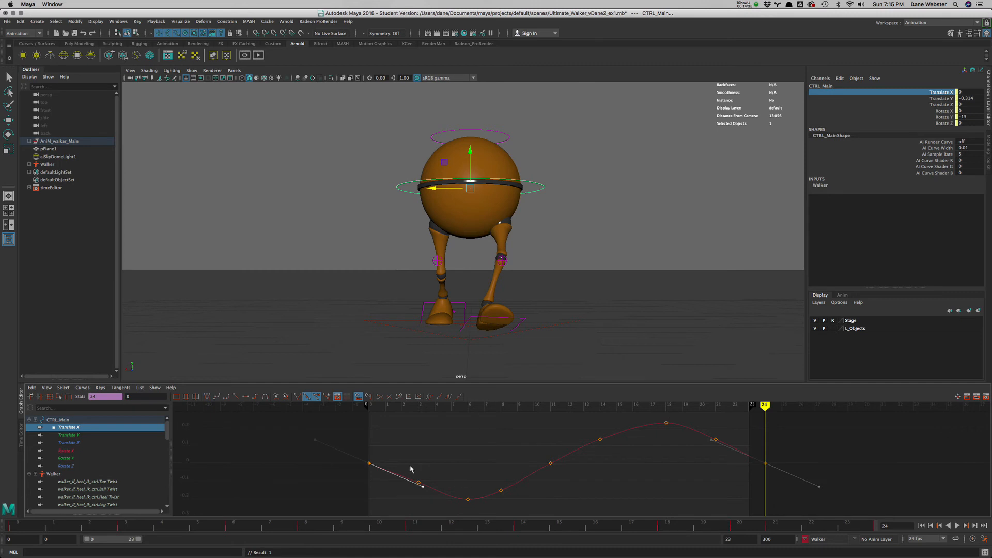
# - Lower the Translate X key at frame 3 to about -0.132 and play the walk cycle from the start
pyautogui.click(419, 482)
pyautogui.scroll(-2, 445, 475)
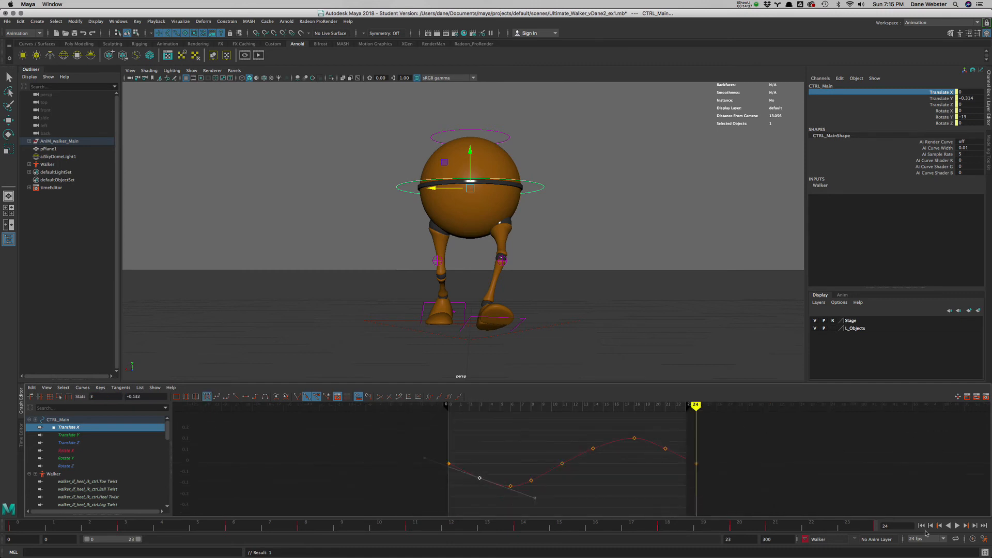
pyautogui.click(922, 526)
pyautogui.click(956, 525)
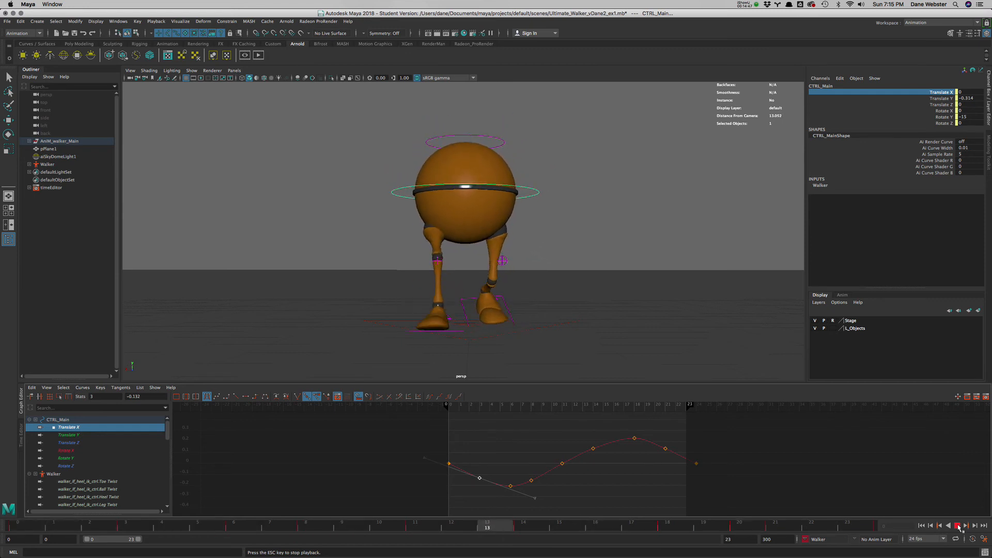
pyautogui.click(958, 525)
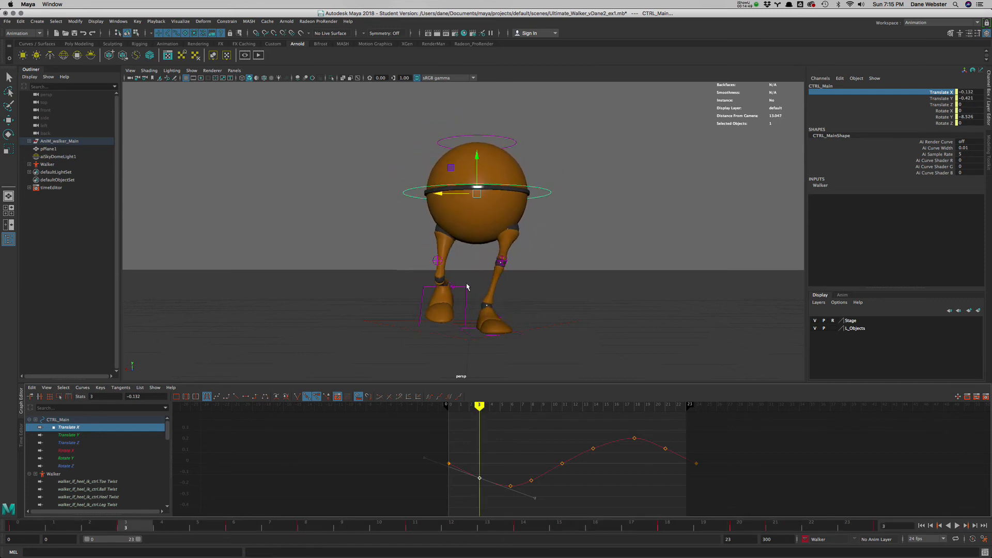
# - Lower all Ball Twist keys of the right heel control together to about -5.678, checking the foot at frame 15
pyautogui.click(454, 287)
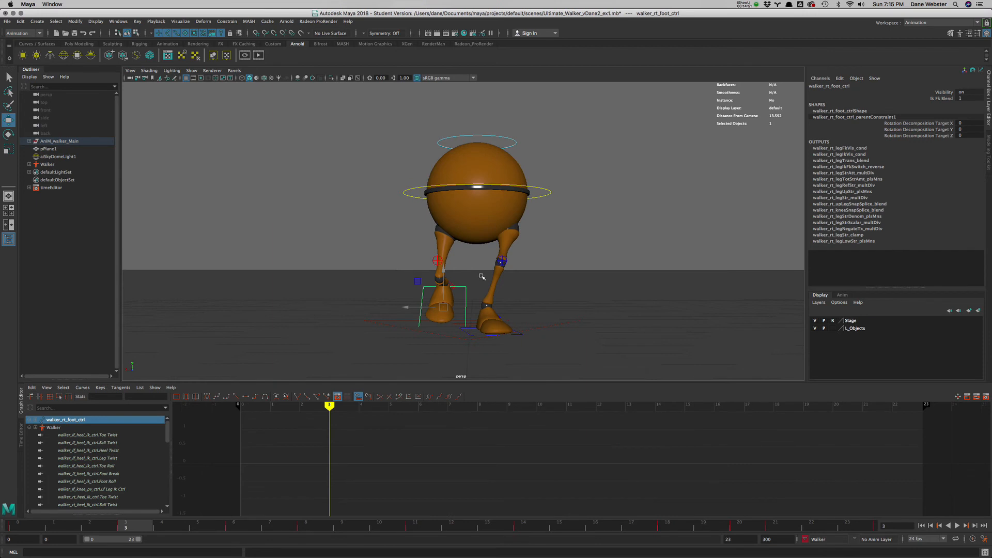
pyautogui.click(443, 306)
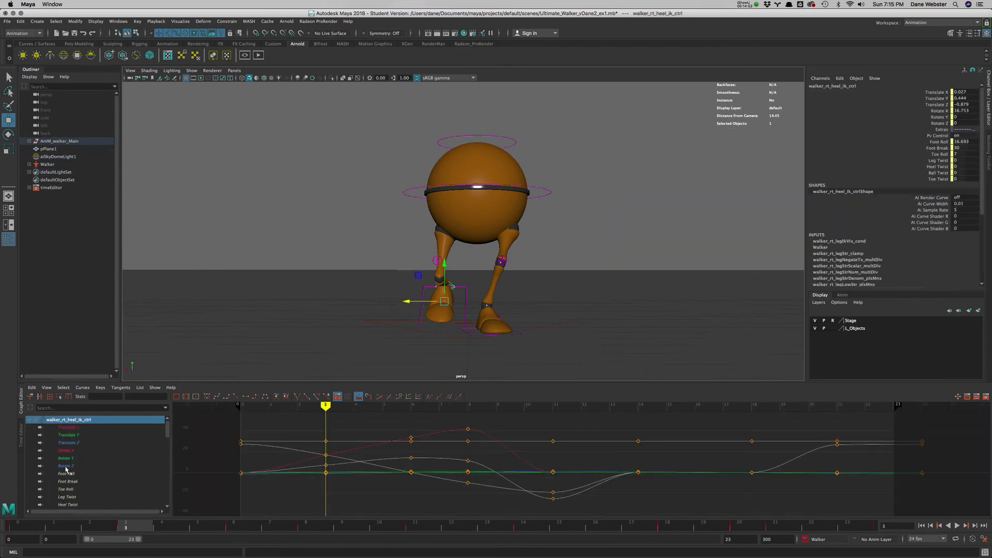
pyautogui.scroll(-3, 77, 496)
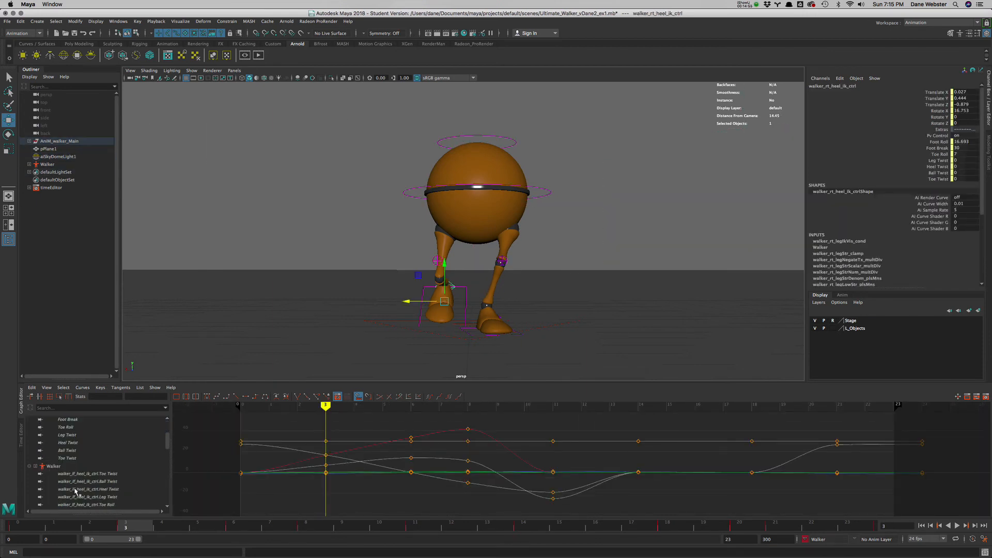
pyautogui.click(73, 451)
pyautogui.press('f')
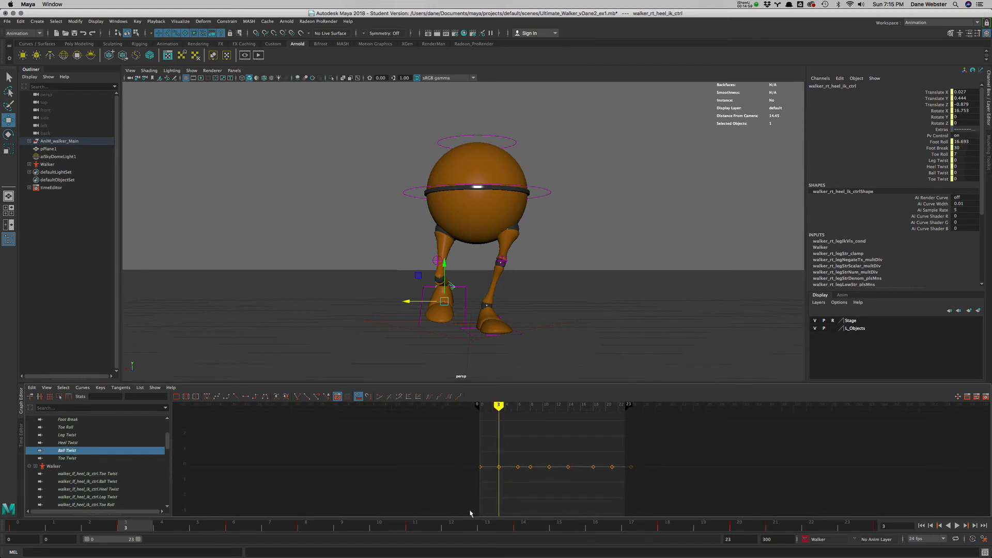
pyautogui.moveTo(462, 526); pyautogui.dragTo(559, 528)
pyautogui.moveTo(428, 433); pyautogui.dragTo(690, 491)
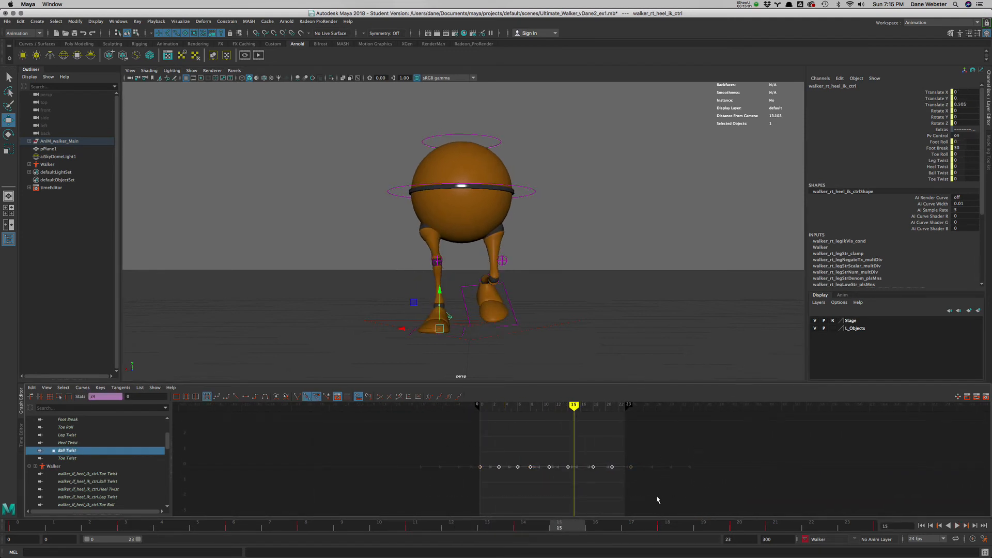
pyautogui.keyDown('shift'); pyautogui.moveTo(654, 486); pyautogui.dragTo(653, 546, button='middle'); pyautogui.keyUp('shift')
pyautogui.keyDown('alt'); pyautogui.moveTo(662, 474); pyautogui.dragTo(628, 507, button='right'); pyautogui.keyUp('alt')
pyautogui.moveTo(637, 499)
pyautogui.keyDown('shift'); pyautogui.mouseDown(button='middle')
pyautogui.moveTo(641, 520)
pyautogui.moveTo(638, 509)
pyautogui.mouseUp(button='middle'); pyautogui.keyUp('shift')
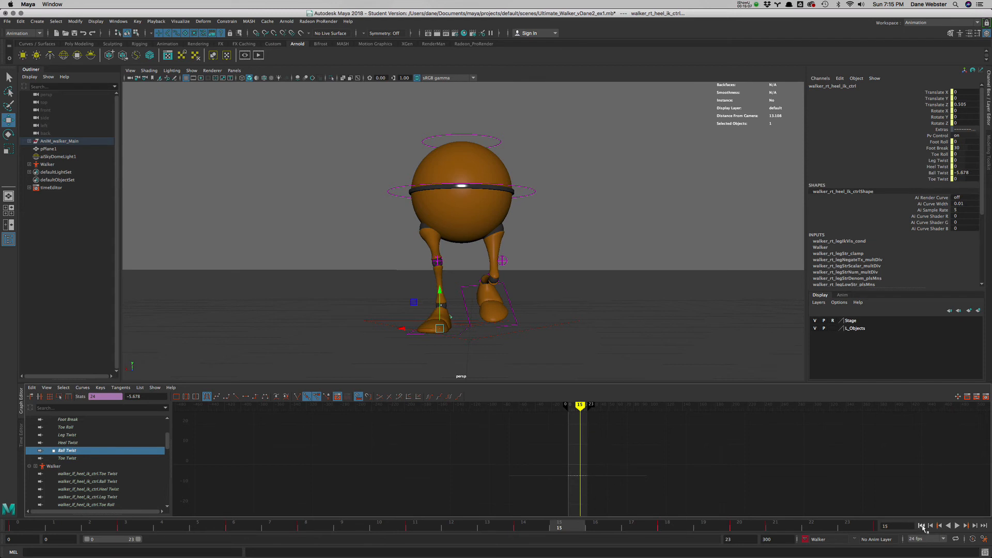
# - Play the walk cycle from the start to check the right foot's twist
pyautogui.click(922, 526)
pyautogui.click(958, 525)
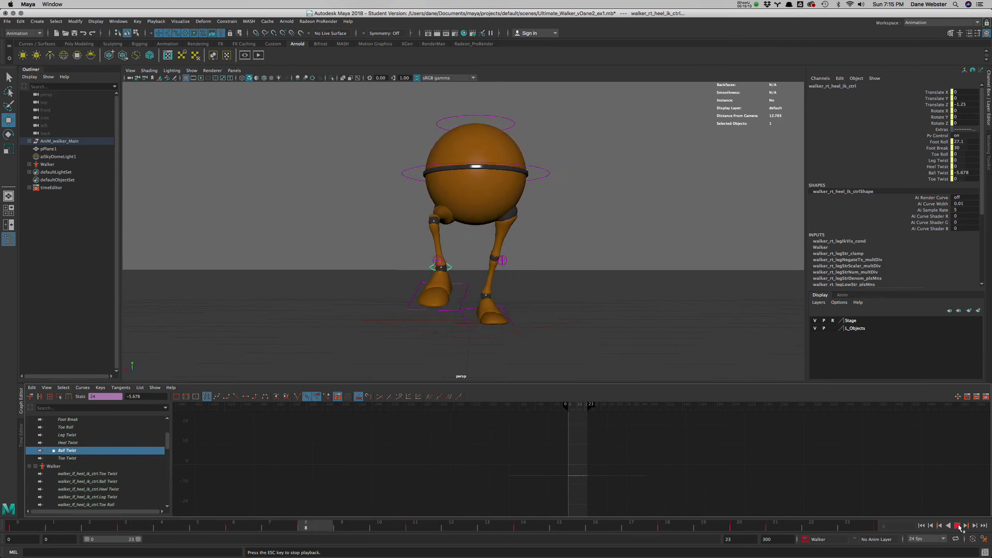
pyautogui.click(958, 526)
# - Raise the main control's Rotate Z key at frame 18 to about 4.011
pyautogui.moveTo(544, 286)
pyautogui.keyDown('alt'); pyautogui.mouseDown()
pyautogui.moveTo(482, 292)
pyautogui.moveTo(525, 209)
pyautogui.moveTo(533, 220)
pyautogui.mouseUp(); pyautogui.keyUp('alt')
pyautogui.click(531, 192)
pyautogui.moveTo(167, 447); pyautogui.dragTo(168, 422)
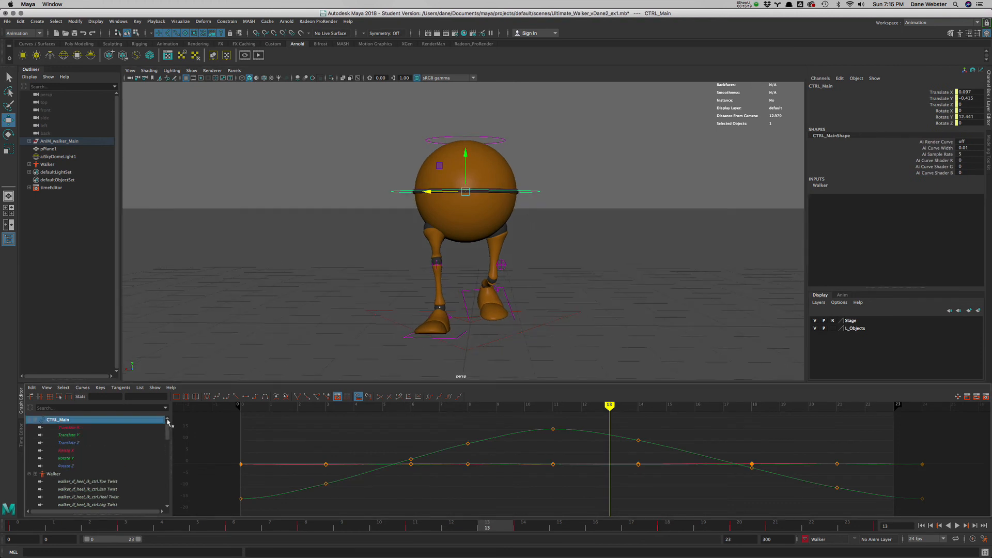
pyautogui.click(66, 466)
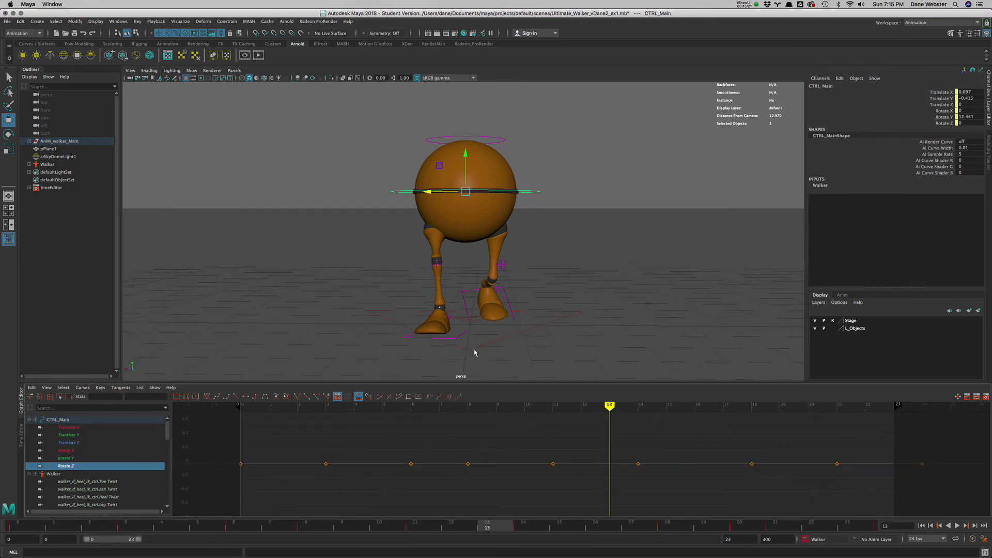
pyautogui.press('e')
pyautogui.moveTo(610, 407)
pyautogui.mouseDown()
pyautogui.moveTo(532, 416)
pyautogui.moveTo(755, 418)
pyautogui.mouseUp()
pyautogui.moveTo(746, 453); pyautogui.dragTo(762, 469)
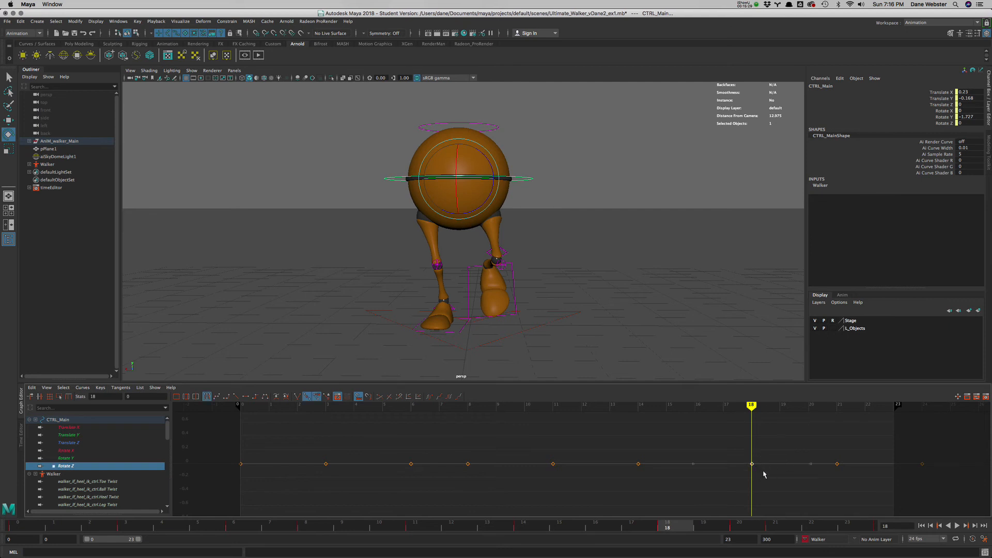
pyautogui.moveTo(762, 469); pyautogui.dragTo(768, 421, button='middle')
pyautogui.scroll(-8, 763, 457)
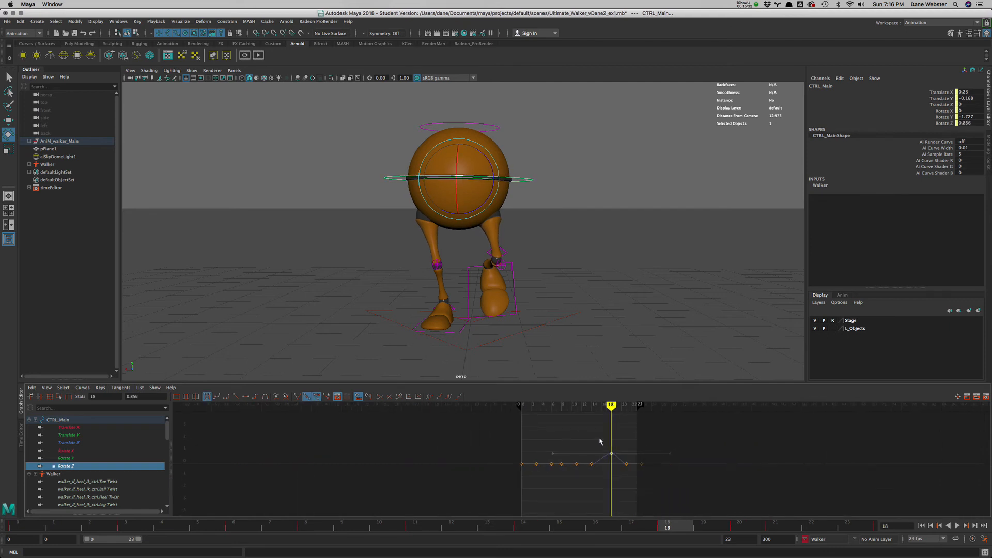
pyautogui.moveTo(614, 456); pyautogui.dragTo(620, 424, button='middle')
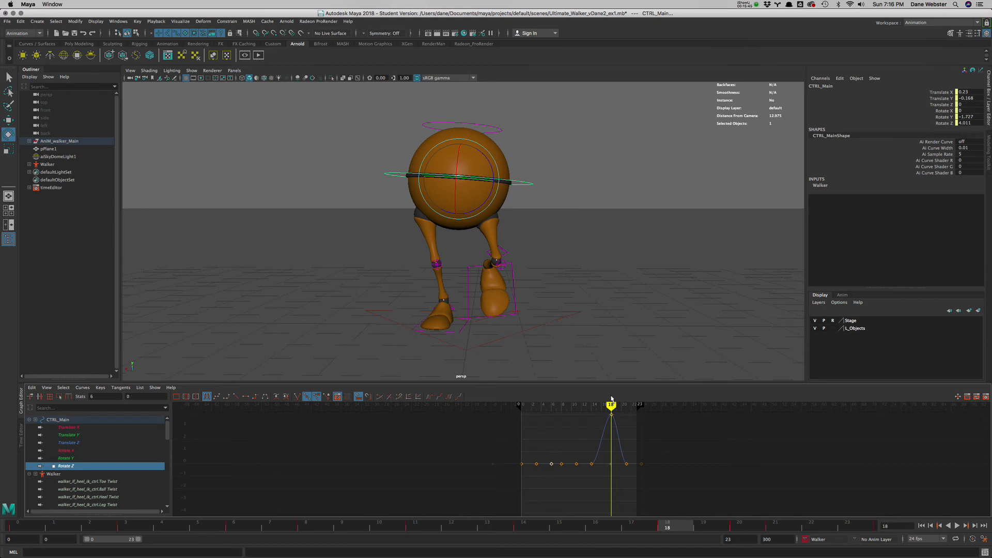
# - Lower the Rotate Z key at frame 6 to about -2.524, then shape the curve by lowering frames 3 and 8 and raising frame 14
pyautogui.moveTo(611, 414); pyautogui.dragTo(550, 435)
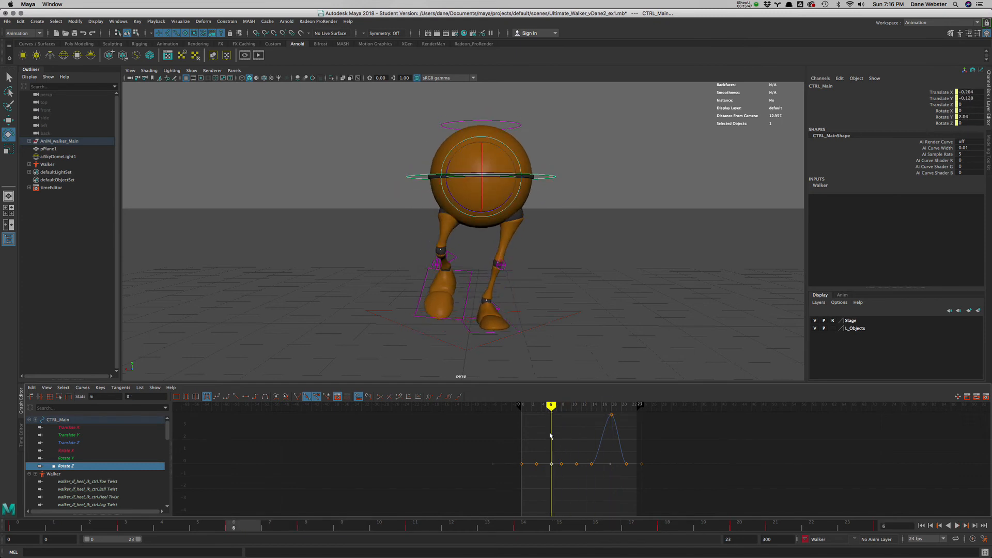
pyautogui.keyDown('shift'); pyautogui.moveTo(553, 482); pyautogui.dragTo(560, 509, button='middle'); pyautogui.keyUp('shift')
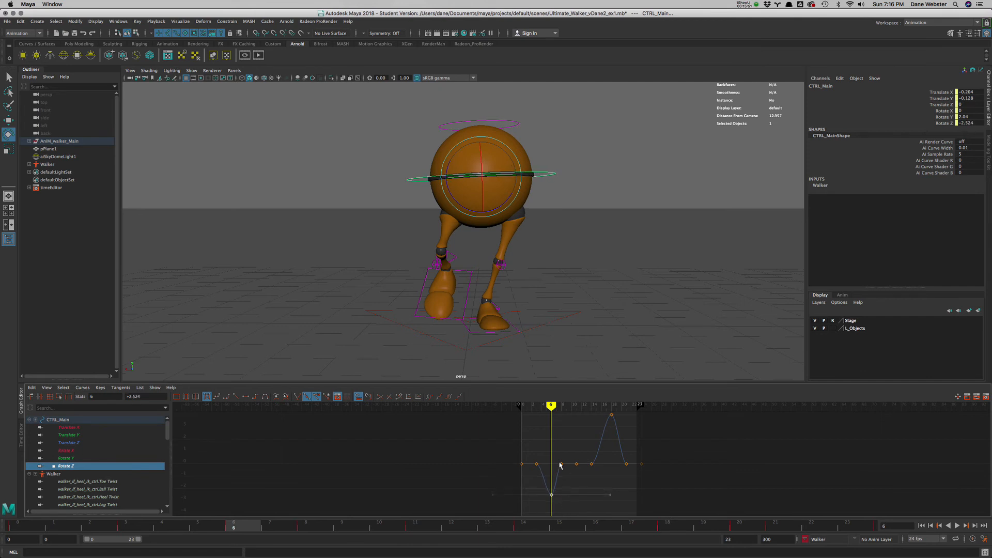
pyautogui.moveTo(567, 483); pyautogui.dragTo(568, 480)
pyautogui.keyDown('shift'); pyautogui.moveTo(568, 479); pyautogui.dragTo(570, 491, button='middle'); pyautogui.keyUp('shift')
pyautogui.moveTo(601, 471); pyautogui.dragTo(598, 469)
pyautogui.keyDown('shift'); pyautogui.moveTo(598, 469); pyautogui.dragTo(597, 450, button='middle'); pyautogui.keyUp('shift')
pyautogui.keyDown('shift'); pyautogui.moveTo(569, 491); pyautogui.dragTo(570, 495, button='middle'); pyautogui.keyUp('shift')
pyautogui.keyDown('shift'); pyautogui.moveTo(545, 445); pyautogui.dragTo(545, 468, button='middle'); pyautogui.keyUp('shift')
# - Raise the Rotate Z key at frame 21 to about 2.398
pyautogui.click(624, 463)
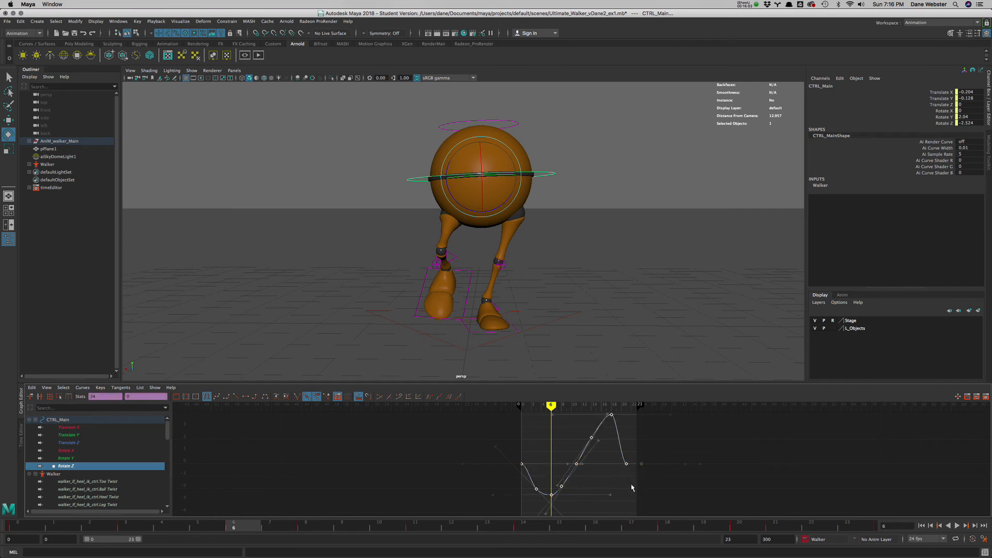
pyautogui.click(626, 463)
pyautogui.keyDown('shift'); pyautogui.moveTo(632, 474); pyautogui.dragTo(632, 451, button='middle'); pyautogui.keyUp('shift')
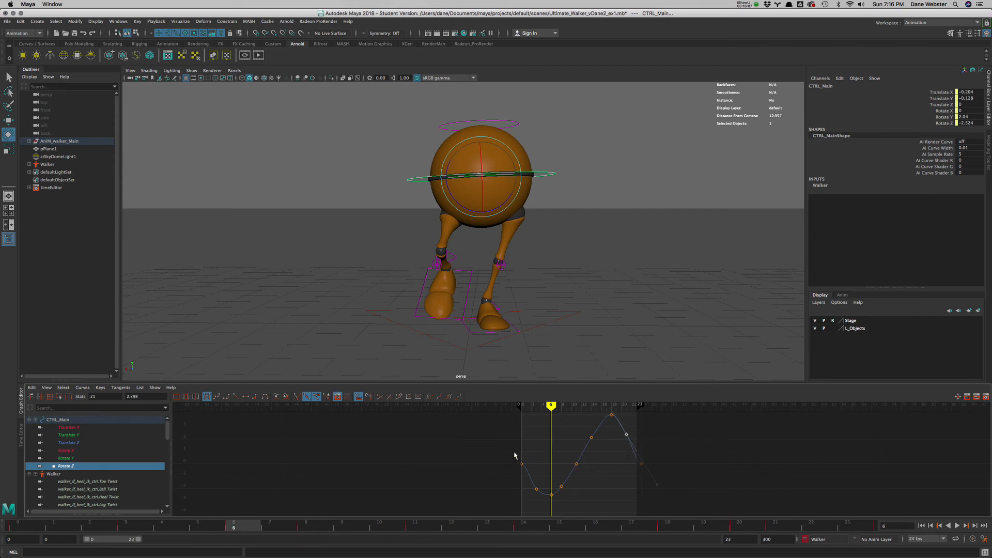
pyautogui.moveTo(632, 460); pyautogui.dragTo(657, 479)
pyautogui.moveTo(634, 460); pyautogui.dragTo(661, 487)
# - Select the Rotate Z keys at frames 0 and 24 and angle their tangents downward for a smooth loop
pyautogui.click(606, 481)
pyautogui.press('a')
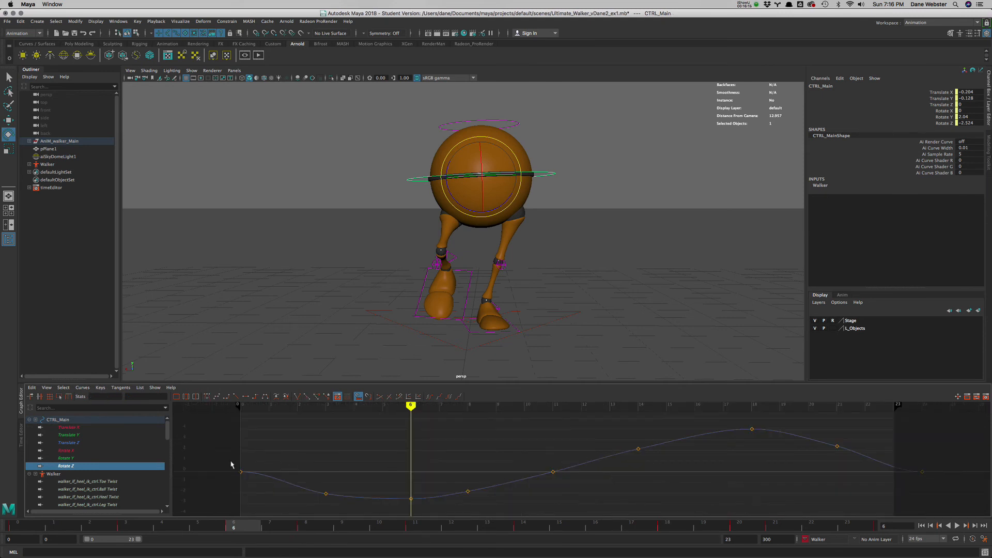
pyautogui.moveTo(231, 462); pyautogui.dragTo(251, 480)
pyautogui.keyDown('shift'); pyautogui.moveTo(915, 459); pyautogui.dragTo(937, 483); pyautogui.keyUp('shift')
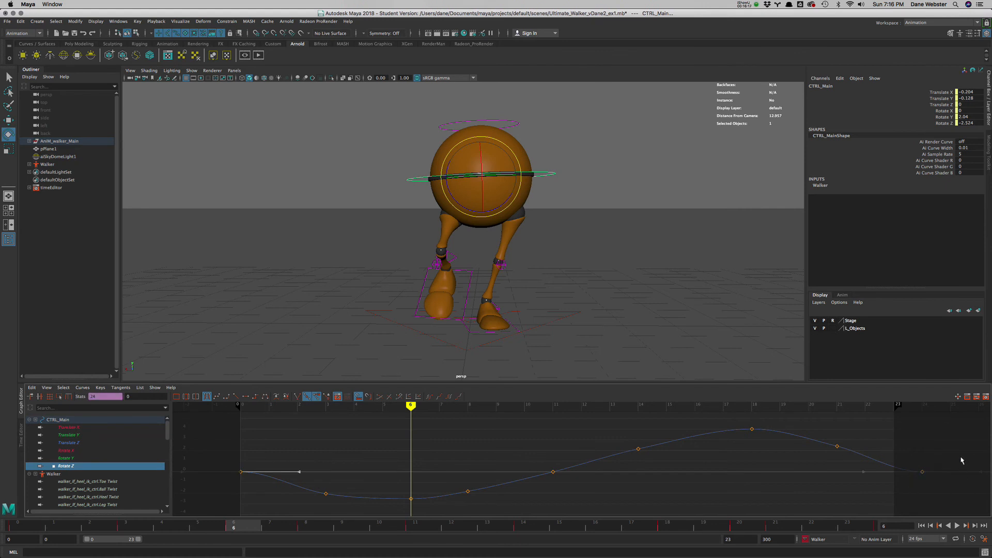
pyautogui.moveTo(784, 488); pyautogui.dragTo(779, 504, button='middle')
# - Play the walk cycle from the start and review the body tilt from several viewing angles
pyautogui.click(923, 524)
pyautogui.click(957, 526)
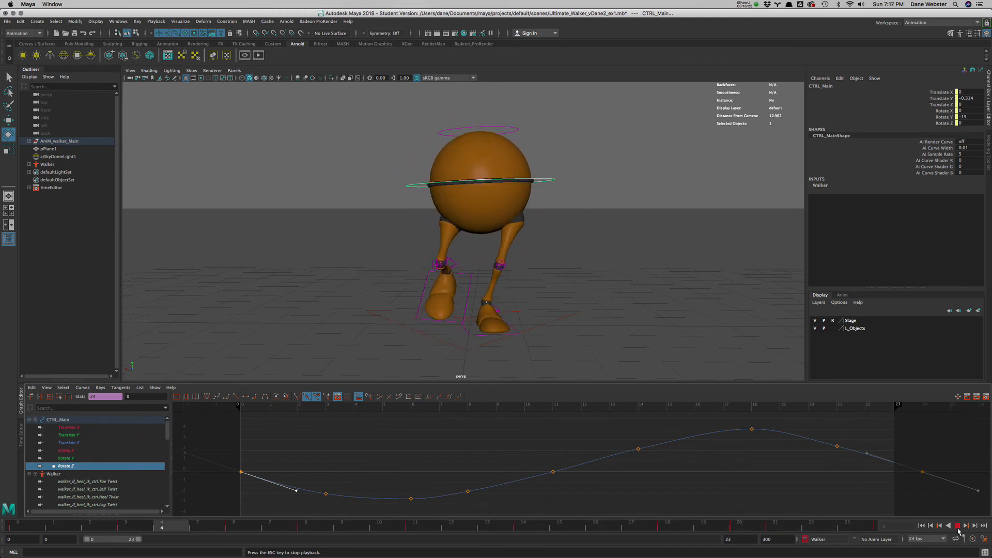
pyautogui.press('Escape')
pyautogui.keyDown('alt'); pyautogui.moveTo(666, 327); pyautogui.dragTo(604, 339); pyautogui.keyUp('alt')
pyautogui.click(955, 525)
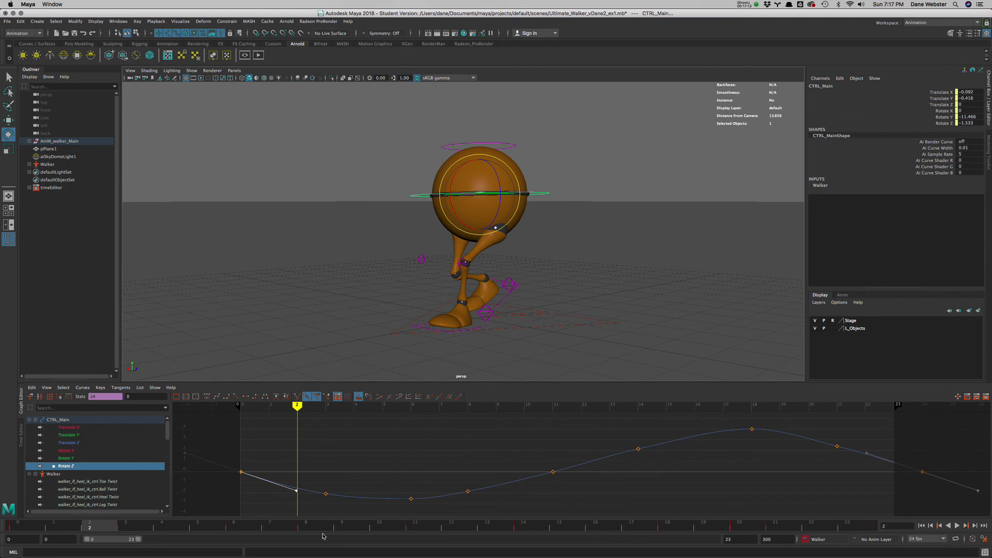
pyautogui.keyDown('alt'); pyautogui.moveTo(438, 329); pyautogui.dragTo(487, 332); pyautogui.keyUp('alt')
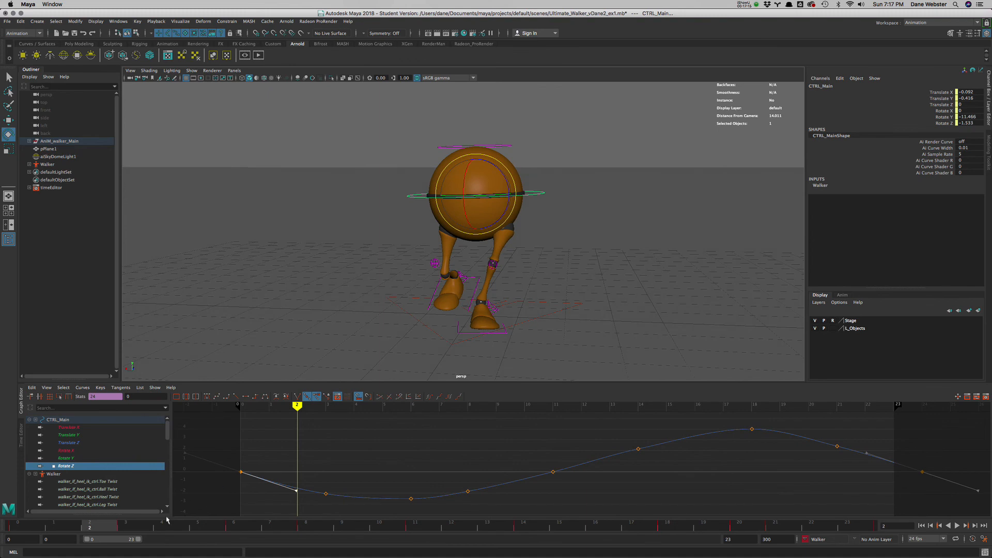
pyautogui.hotkey('alt', 'v')
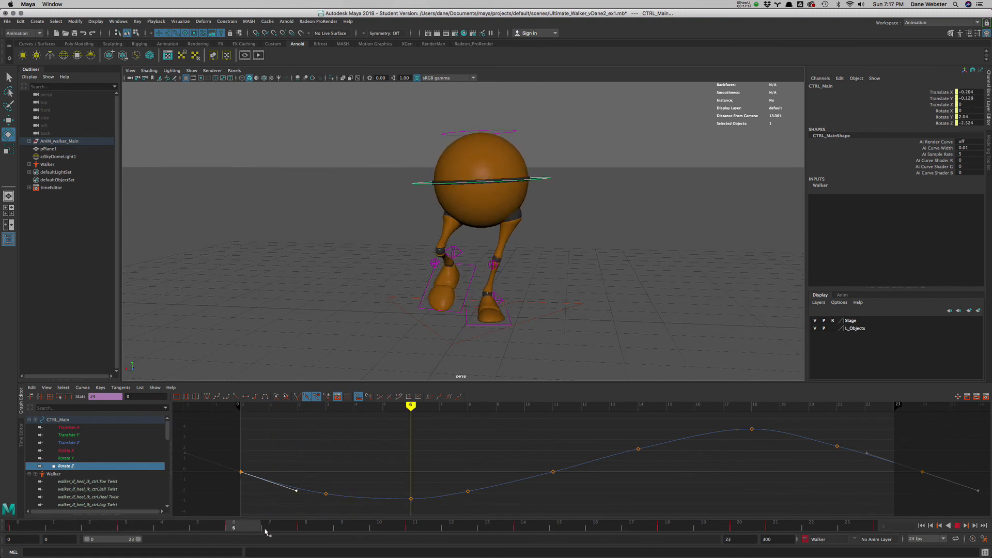
pyautogui.moveTo(265, 532)
pyautogui.mouseDown()
pyautogui.moveTo(547, 547)
pyautogui.moveTo(162, 532)
pyautogui.moveTo(379, 532)
pyautogui.moveTo(336, 519)
pyautogui.moveTo(265, 517)
pyautogui.mouseUp()
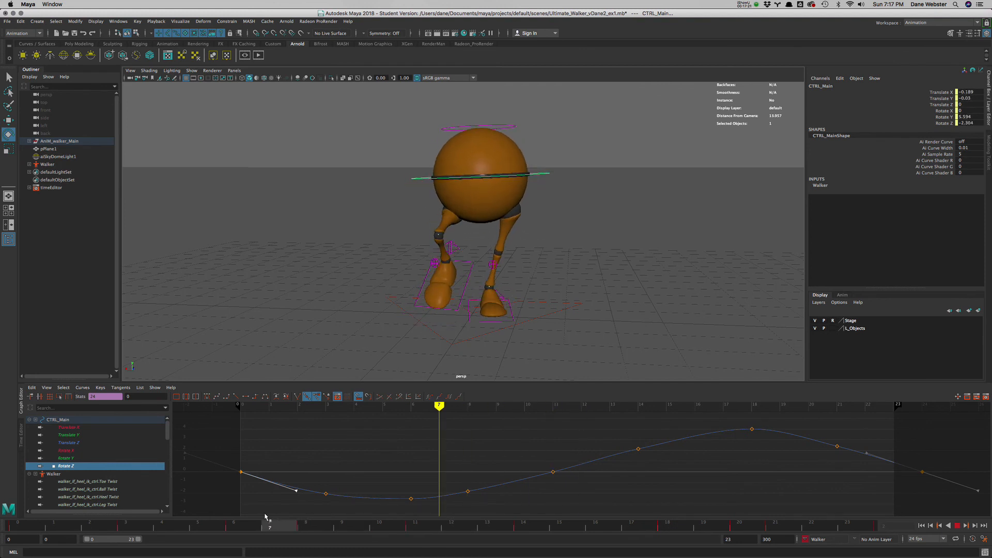
# - Turn the right heel control outward at frame 8 to about -2.562 in Rotate Y and -13.662 in Rotate Z
pyautogui.keyDown('alt'); pyautogui.moveTo(420, 202); pyautogui.dragTo(453, 251); pyautogui.keyUp('alt')
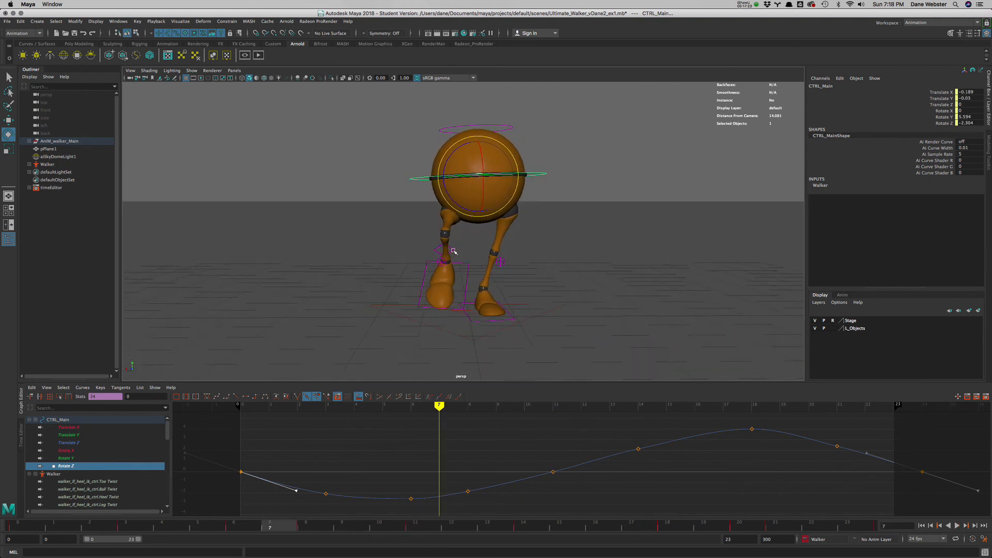
pyautogui.click(453, 251)
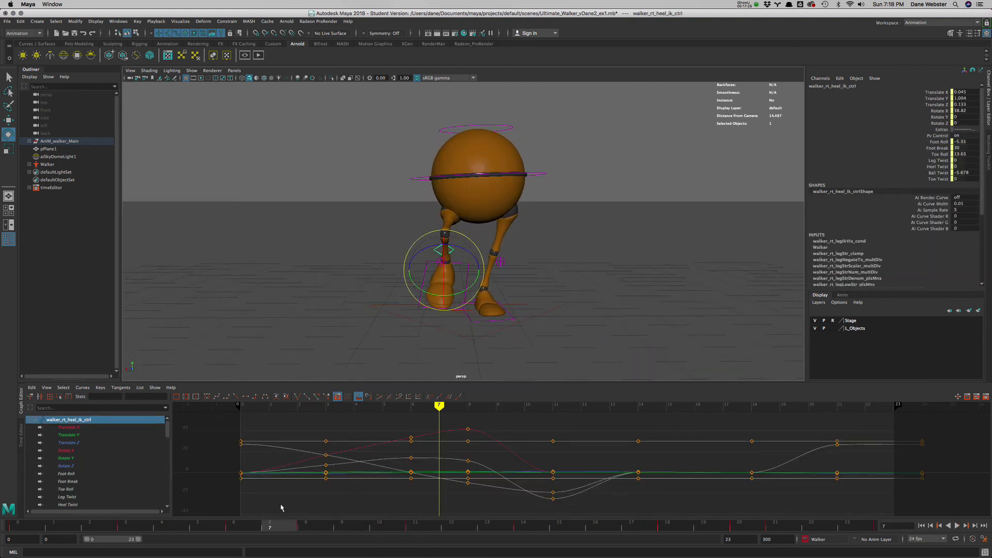
pyautogui.click(301, 527)
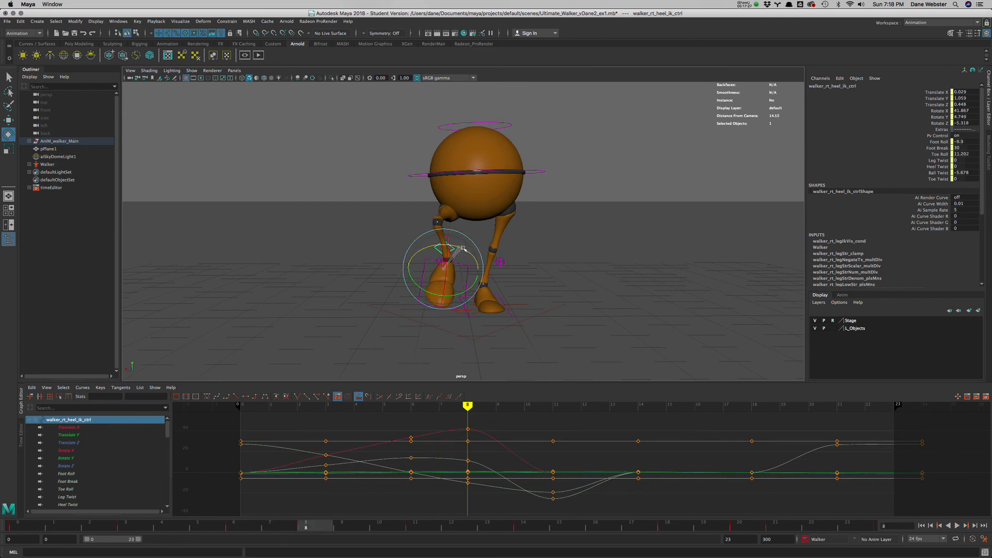
pyautogui.moveTo(464, 293); pyautogui.dragTo(462, 296)
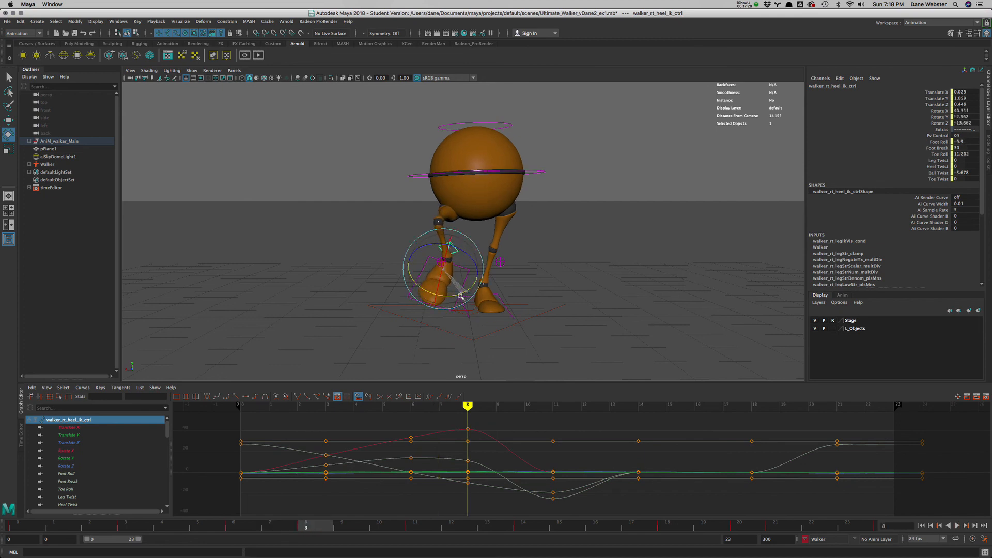
pyautogui.moveTo(474, 231)
pyautogui.keyDown('alt'); pyautogui.mouseDown()
pyautogui.moveTo(517, 228)
pyautogui.moveTo(464, 244)
pyautogui.mouseUp(); pyautogui.keyUp('alt')
# - Move the right knee control to about 0.107 in Translate X and 0.006 in Translate Z, and key its translation at frame 8
pyautogui.click(442, 262)
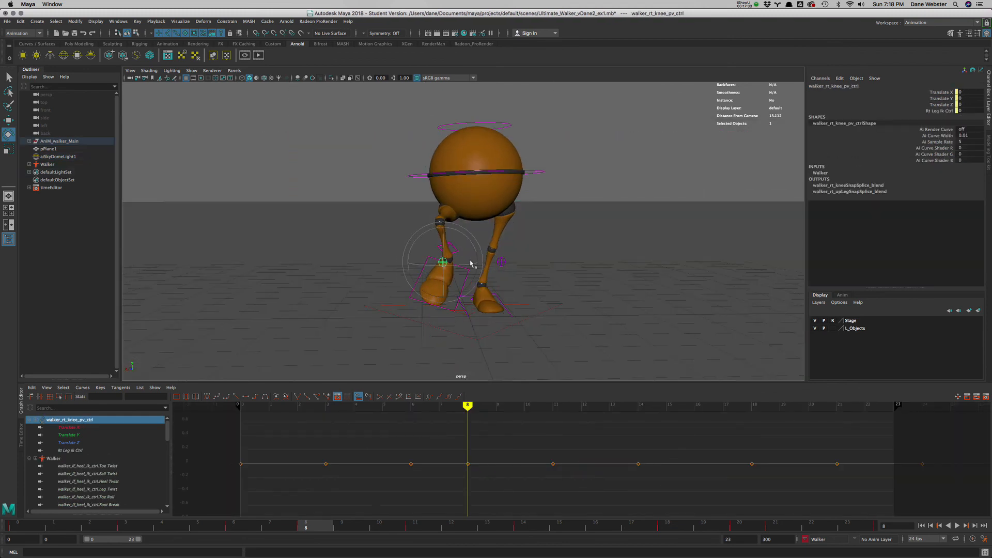
pyautogui.press('w')
pyautogui.moveTo(442, 262); pyautogui.dragTo(448, 262)
pyautogui.keyDown('alt'); pyautogui.moveTo(562, 242); pyautogui.dragTo(454, 284); pyautogui.keyUp('alt')
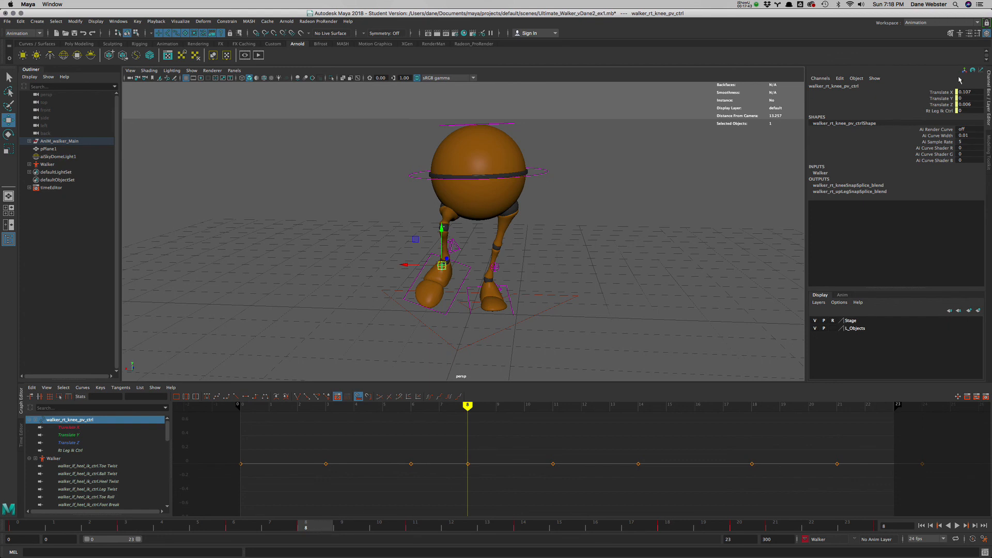
pyautogui.moveTo(940, 92); pyautogui.dragTo(939, 104)
pyautogui.rightClick(939, 103)
pyautogui.click(940, 117)
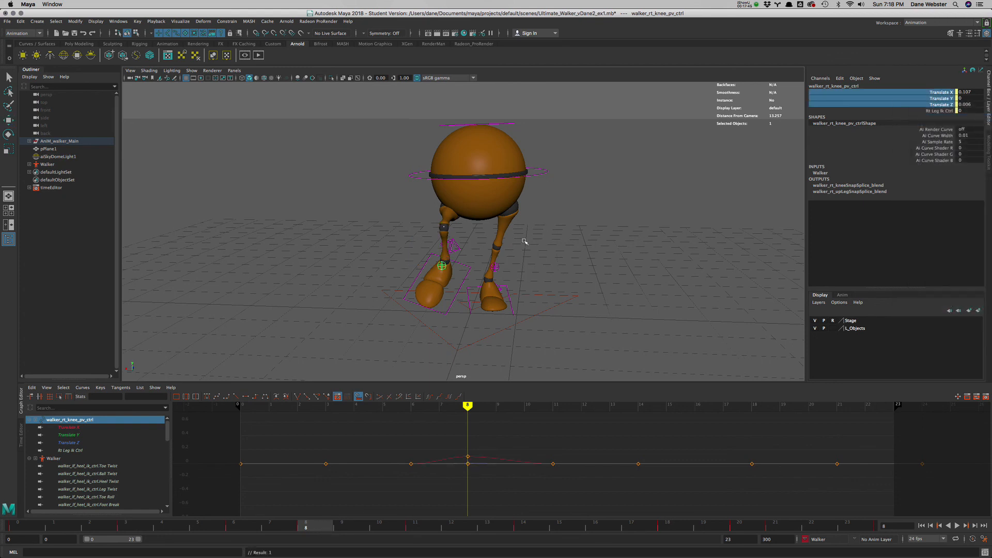
# - Key the right heel control's Rotate X, Y and Z at frame 8 and play the walk cycle briefly
pyautogui.click(453, 247)
pyautogui.click(939, 92)
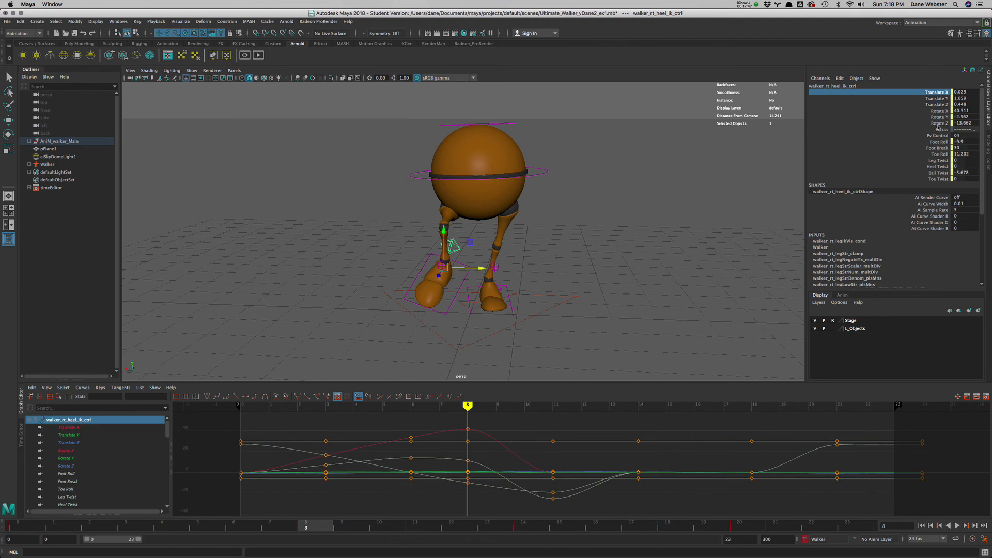
pyautogui.keyDown('shift'); pyautogui.click(942, 123); pyautogui.keyUp('shift')
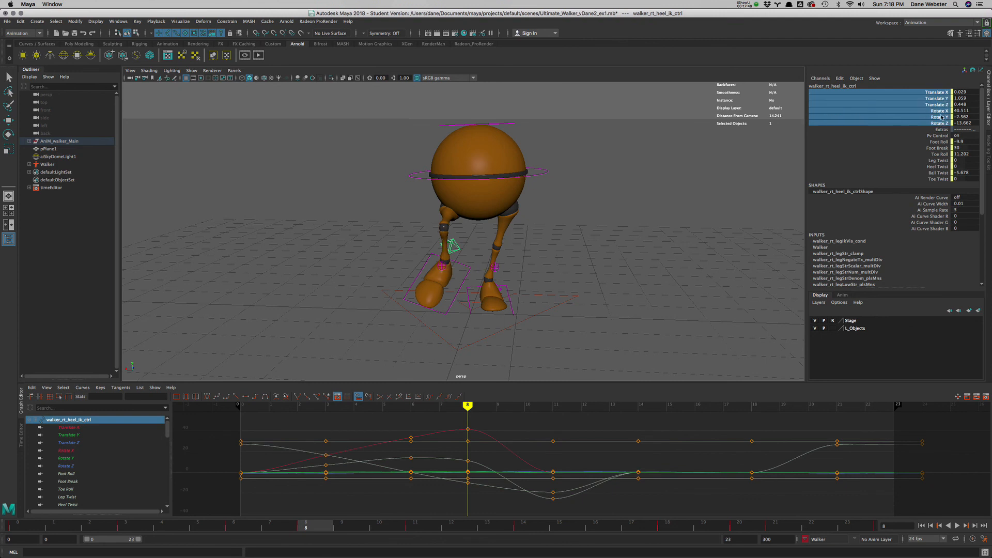
pyautogui.moveTo(941, 110); pyautogui.dragTo(942, 123)
pyautogui.rightClick(942, 123)
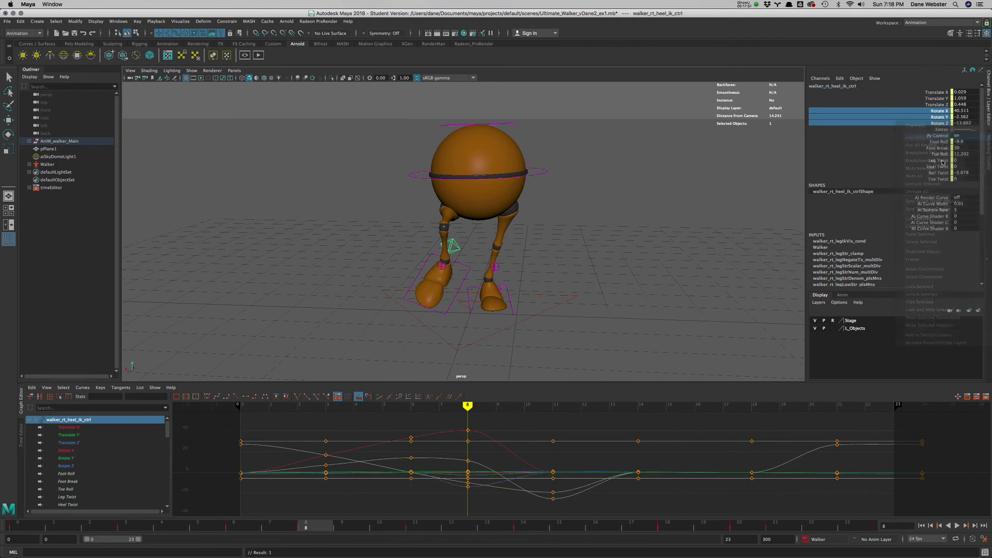
pyautogui.hotkey('alt', 'v')
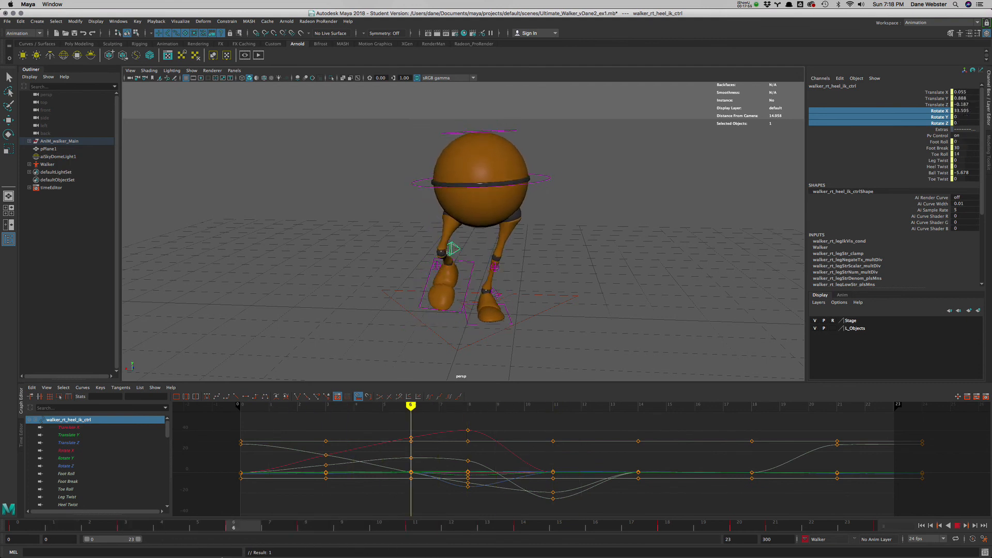
pyautogui.hotkey('alt', 'v')
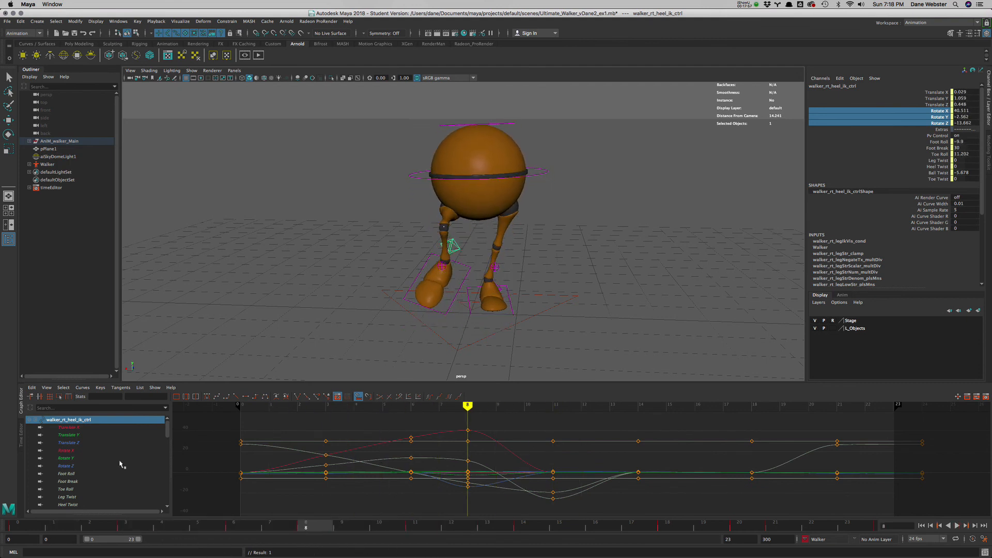
# - Isolate the right heel control's Rotate Y curve in the Graph Editor and lower its frame 6 key partway toward the frame 8 key
pyautogui.click(66, 451)
pyautogui.keyDown('shift'); pyautogui.click(70, 465); pyautogui.keyUp('shift')
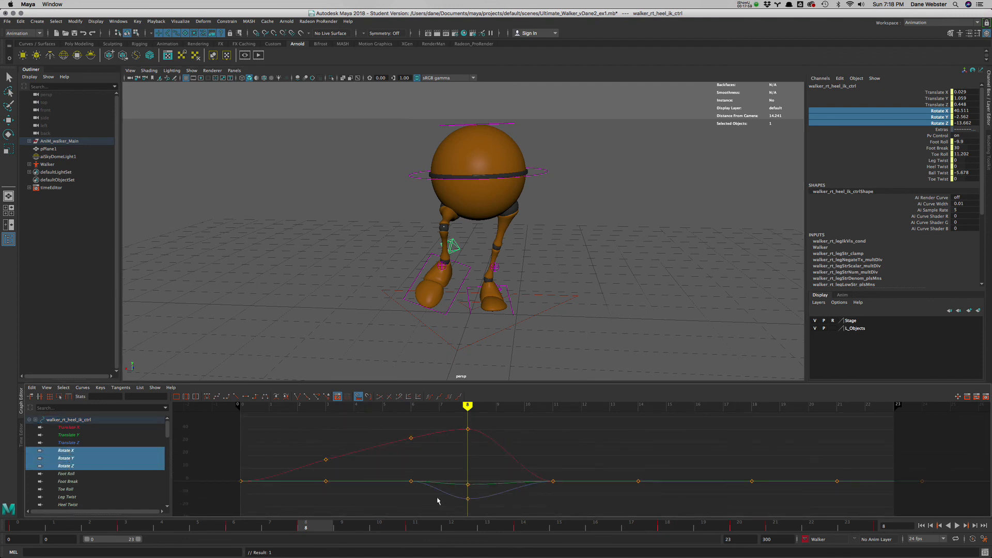
pyautogui.click(66, 451)
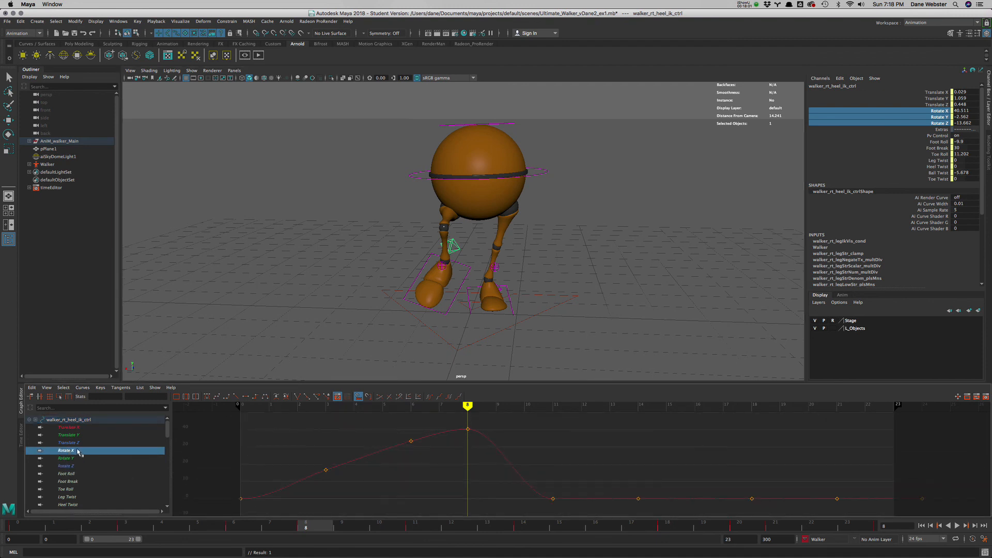
pyautogui.click(67, 458)
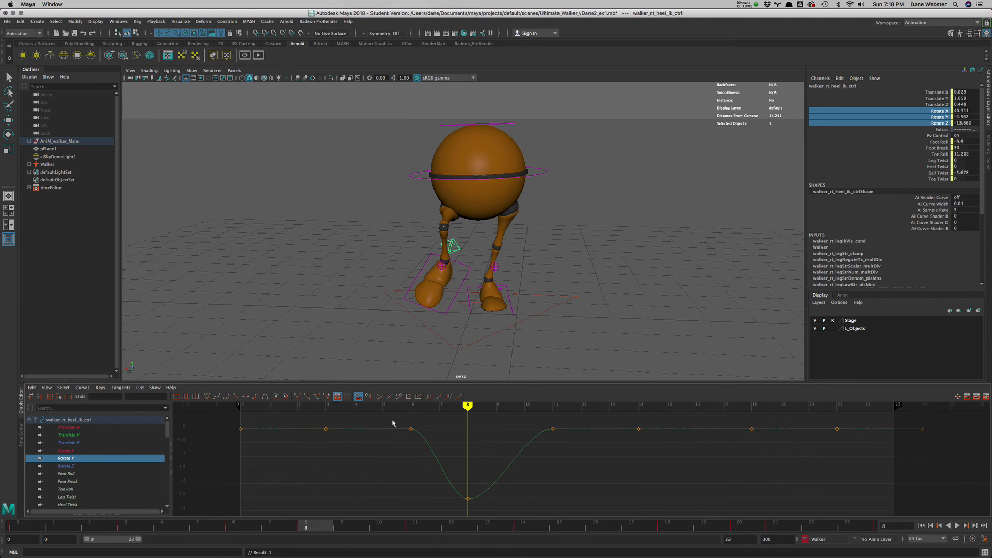
pyautogui.moveTo(392, 423); pyautogui.dragTo(437, 455)
pyautogui.moveTo(412, 470); pyautogui.dragTo(375, 515, button='middle')
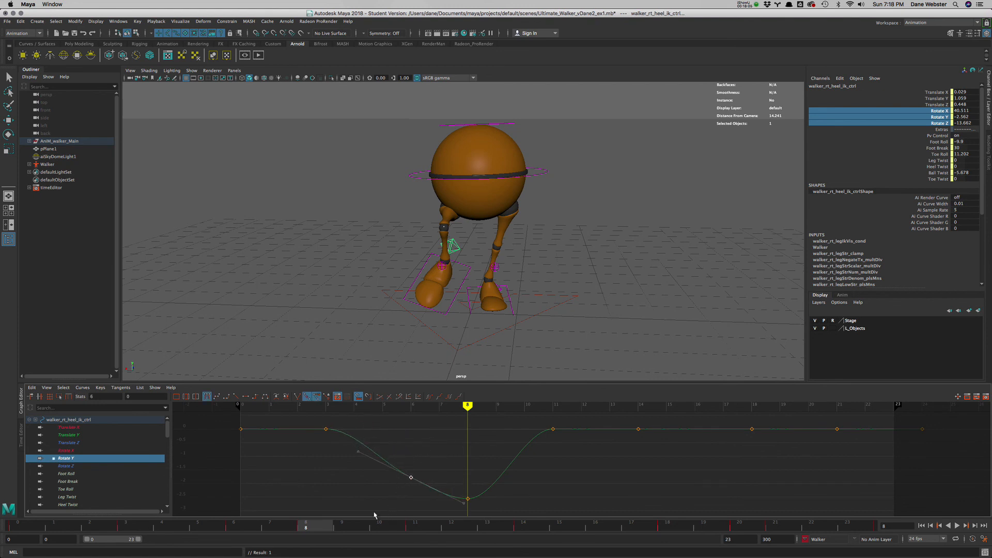
# - Lower the right heel control's Rotate Z key at frame 6, and lower its frame 3 key to about -4.402
pyautogui.click(72, 467)
pyautogui.moveTo(388, 417); pyautogui.dragTo(431, 459)
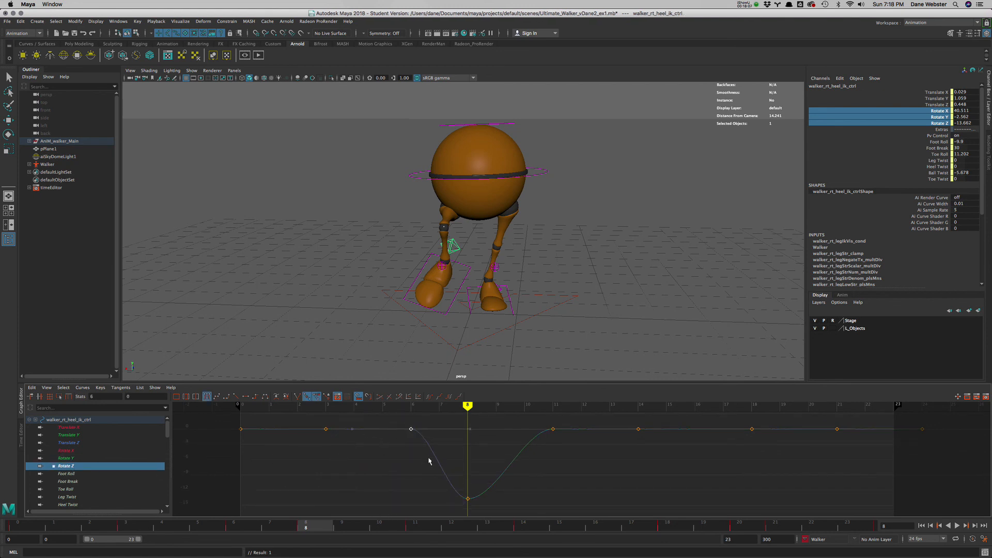
pyautogui.keyDown('shift'); pyautogui.moveTo(414, 471); pyautogui.dragTo(408, 518, button='middle'); pyautogui.keyUp('shift')
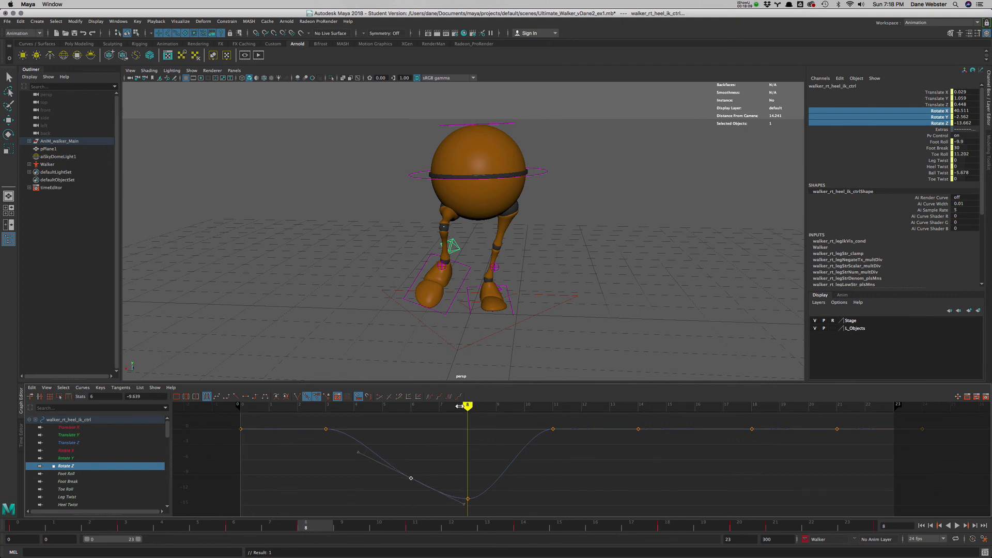
pyautogui.moveTo(459, 406)
pyautogui.mouseDown()
pyautogui.moveTo(332, 417)
pyautogui.moveTo(348, 417)
pyautogui.moveTo(333, 420)
pyautogui.moveTo(362, 474)
pyautogui.mouseUp()
pyautogui.keyDown('shift'); pyautogui.moveTo(347, 480); pyautogui.dragTo(345, 508, button='middle'); pyautogui.keyUp('shift')
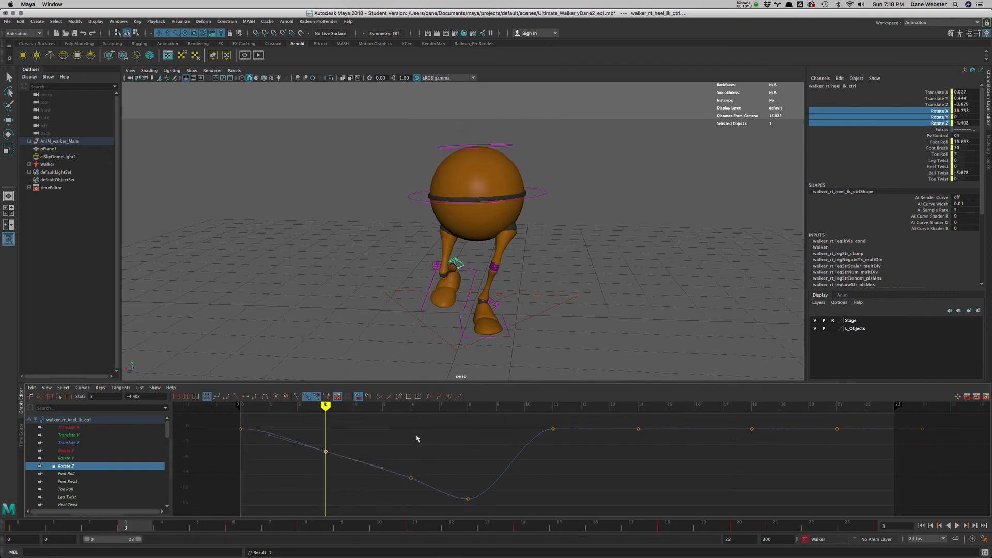
# - Lower the right heel control's frame 6 Rotate Z key further to about -12.22 and play the walk cycle briefly
pyautogui.moveTo(435, 496); pyautogui.dragTo(435, 496)
pyautogui.keyDown('shift'); pyautogui.moveTo(434, 460); pyautogui.dragTo(431, 473, button='middle'); pyautogui.keyUp('shift')
pyautogui.hotkey('alt', 'v')
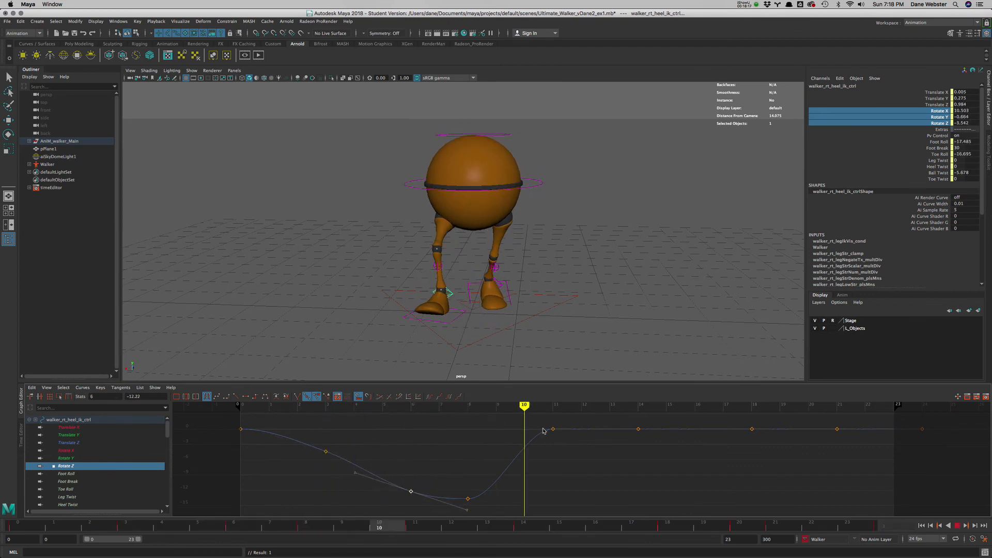
pyautogui.hotkey('alt', 'v')
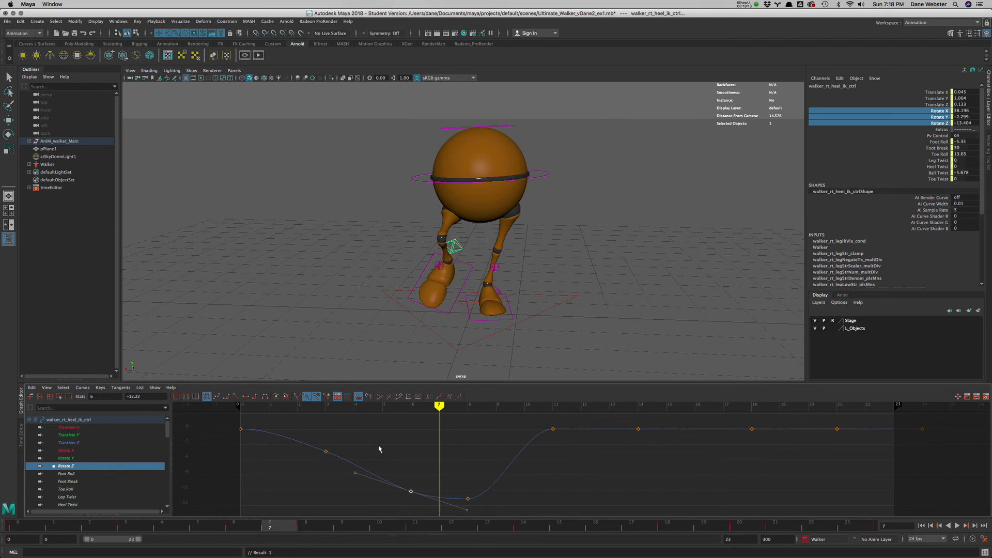
# - Lower the right heel control's Rotate Y keys at frame 3 and at frame 6, the latter to about -2.178, and play the walk cycle
pyautogui.click(66, 459)
pyautogui.click(325, 429)
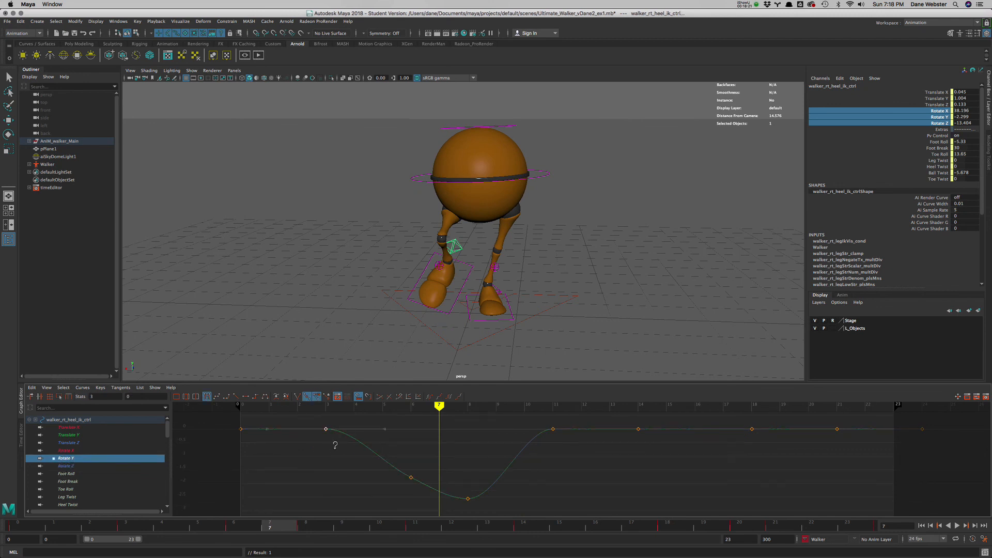
pyautogui.moveTo(334, 445); pyautogui.dragTo(327, 467, button='middle')
pyautogui.moveTo(414, 471); pyautogui.dragTo(405, 482)
pyautogui.moveTo(413, 455); pyautogui.dragTo(409, 464, button='middle')
pyautogui.moveTo(440, 408); pyautogui.dragTo(297, 408)
pyautogui.hotkey('alt', 'v')
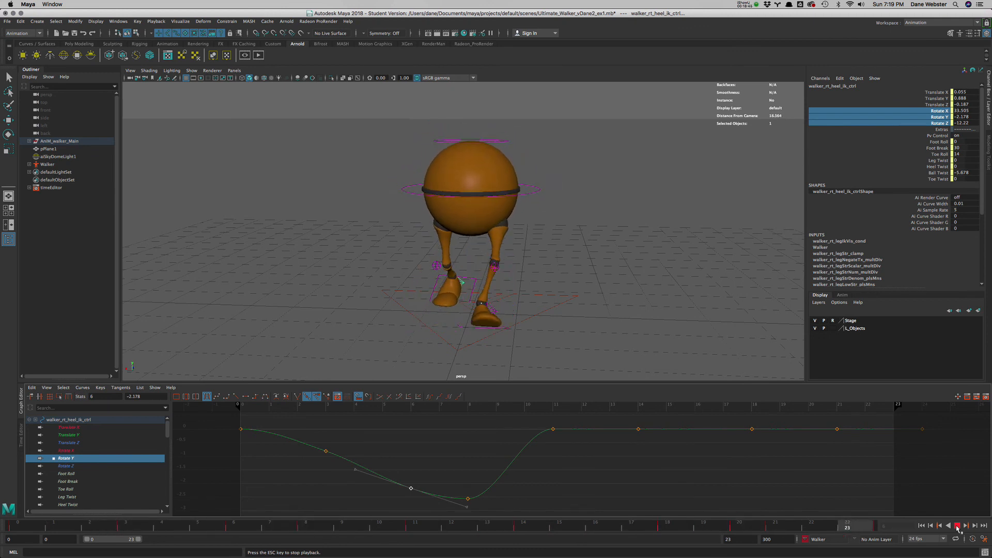
pyautogui.click(747, 4)
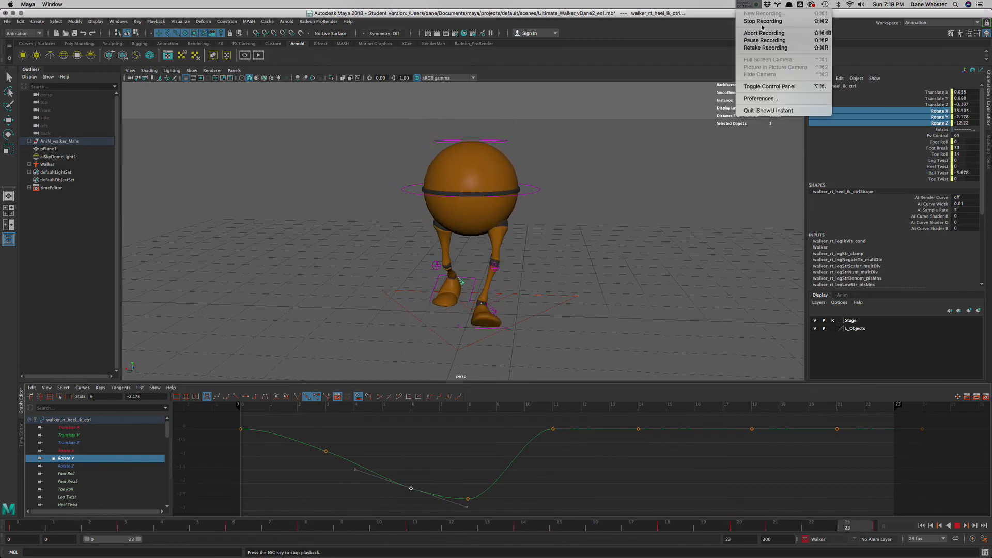